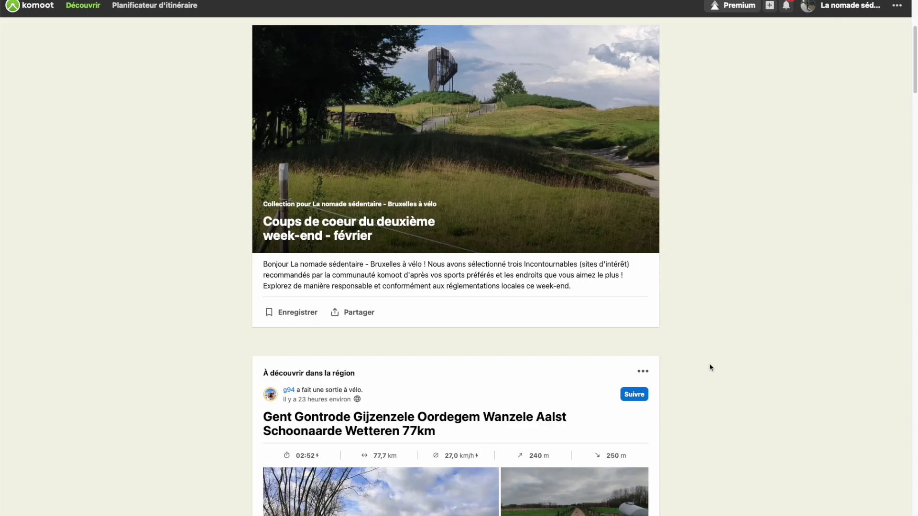
# Browse the Découvrir feed, examining the weekend collection and the community's shared bike tours.
pyautogui.scroll(-3, 711, 367)
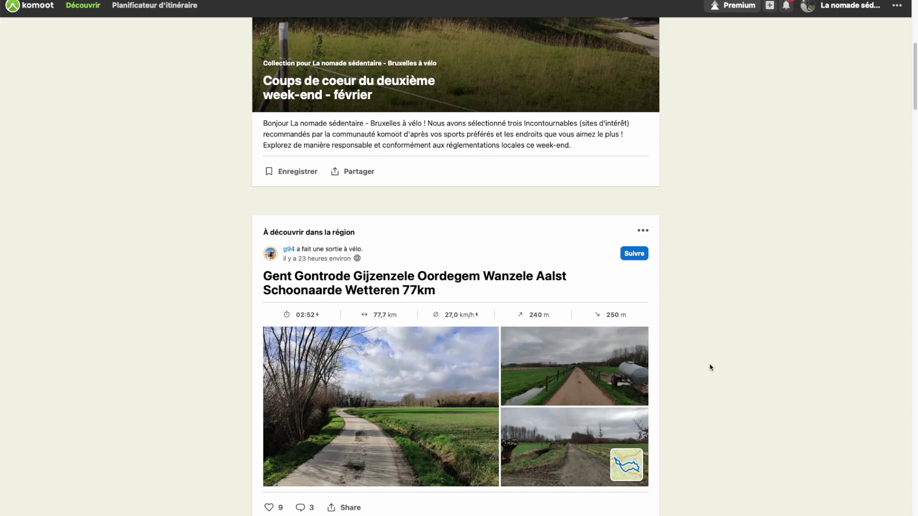
pyautogui.scroll(-5, 710, 367)
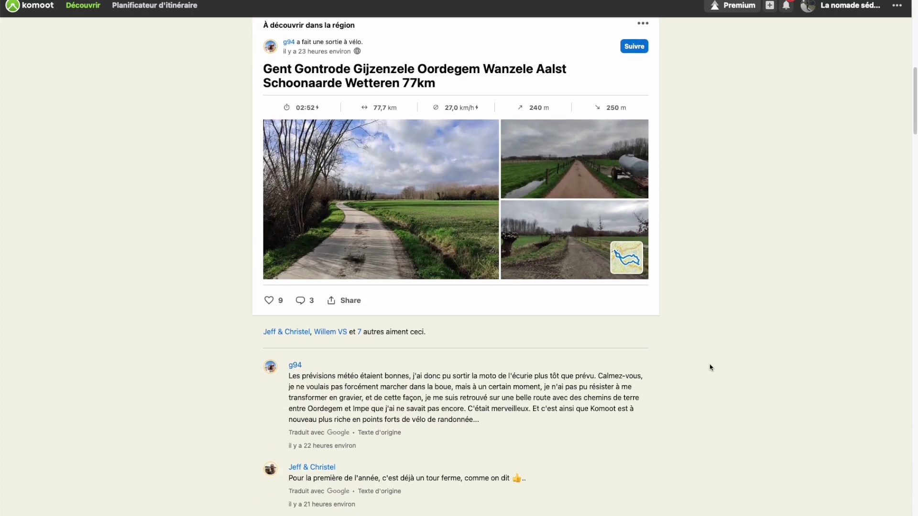
pyautogui.scroll(-10, 710, 367)
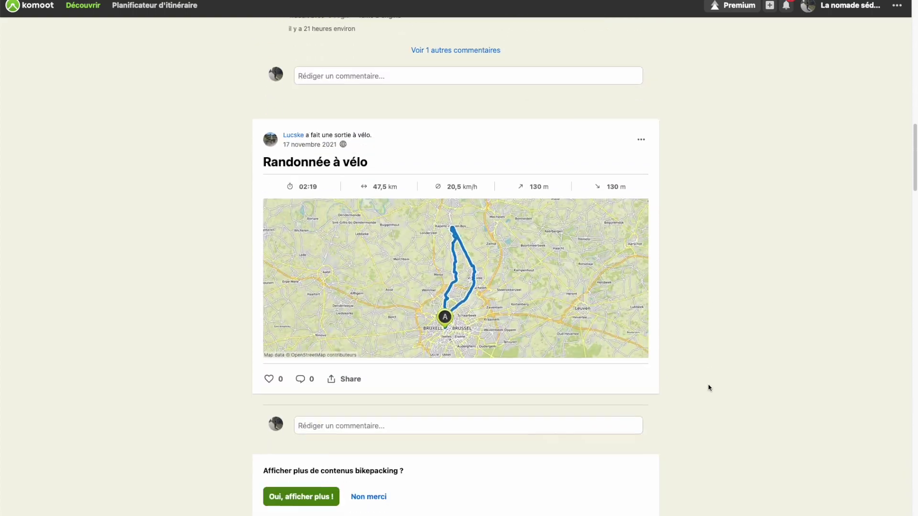
pyautogui.scroll(-4, 709, 388)
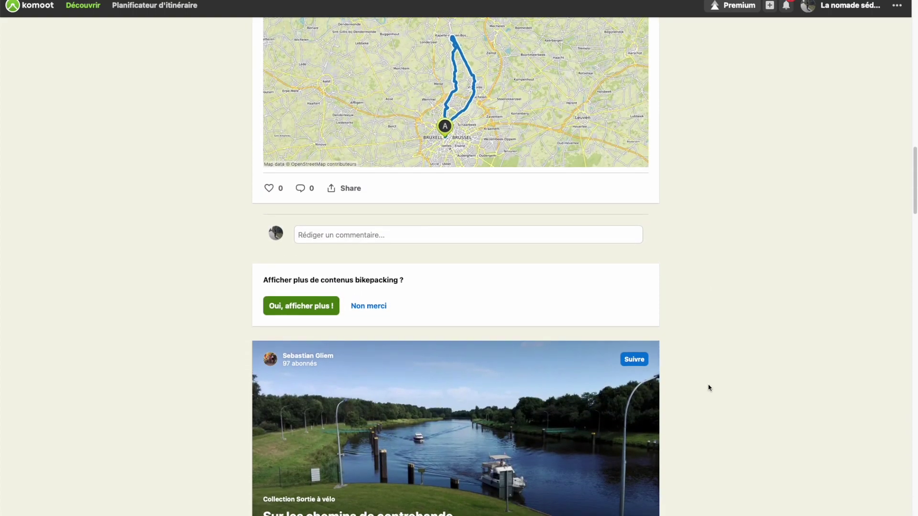
pyautogui.scroll(20, 709, 387)
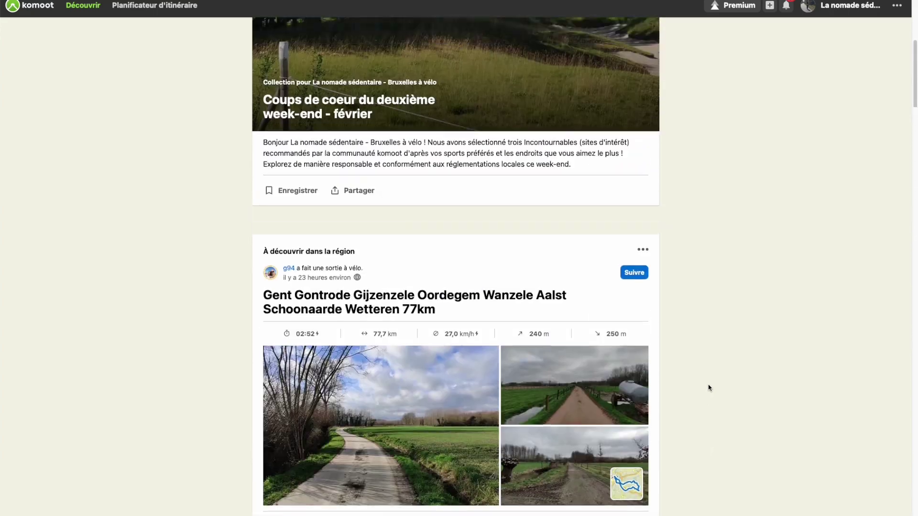
pyautogui.scroll(1, 710, 387)
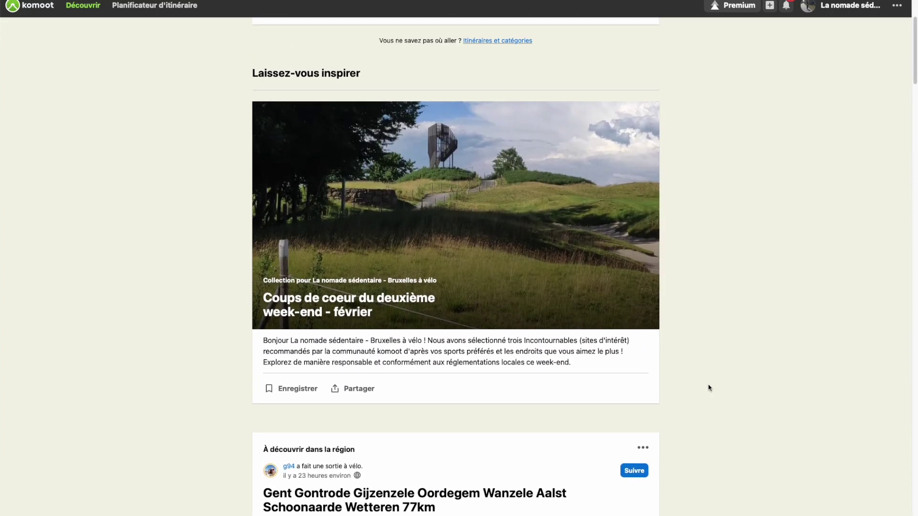
pyautogui.scroll(-4, 709, 387)
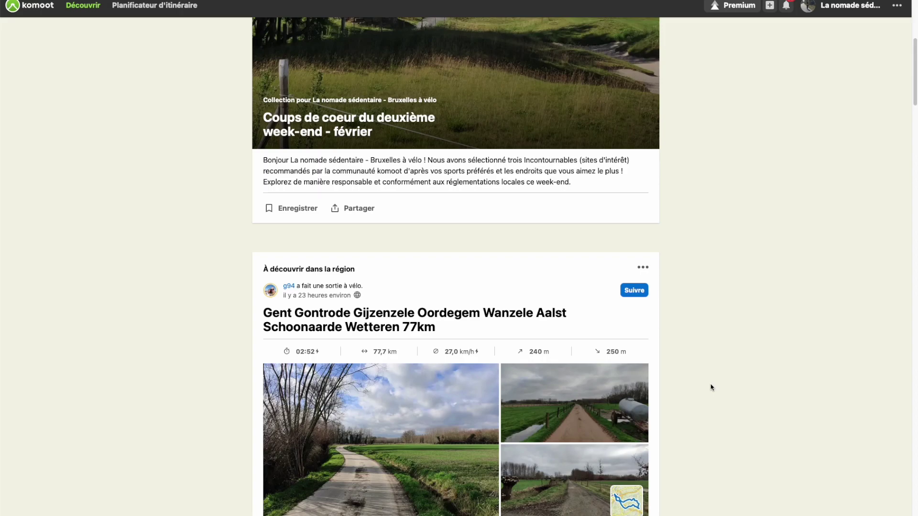
pyautogui.scroll(-7, 711, 387)
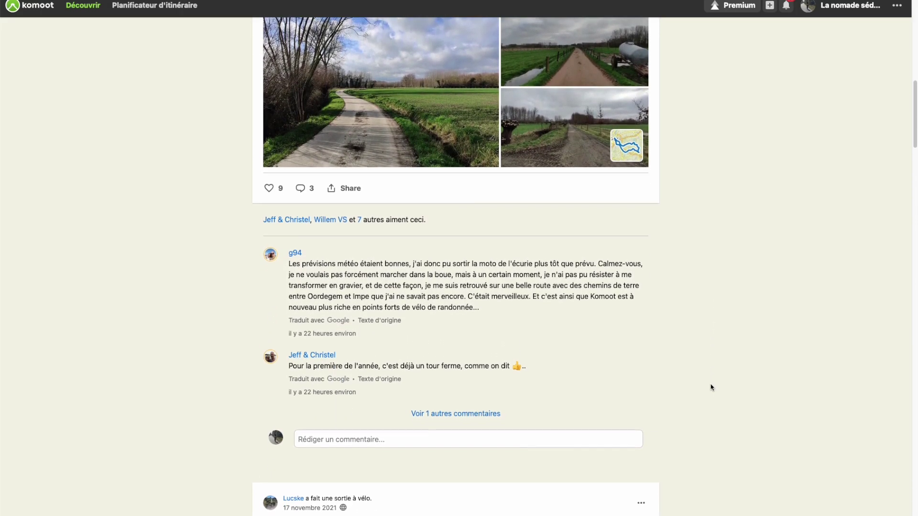
pyautogui.scroll(-4, 711, 387)
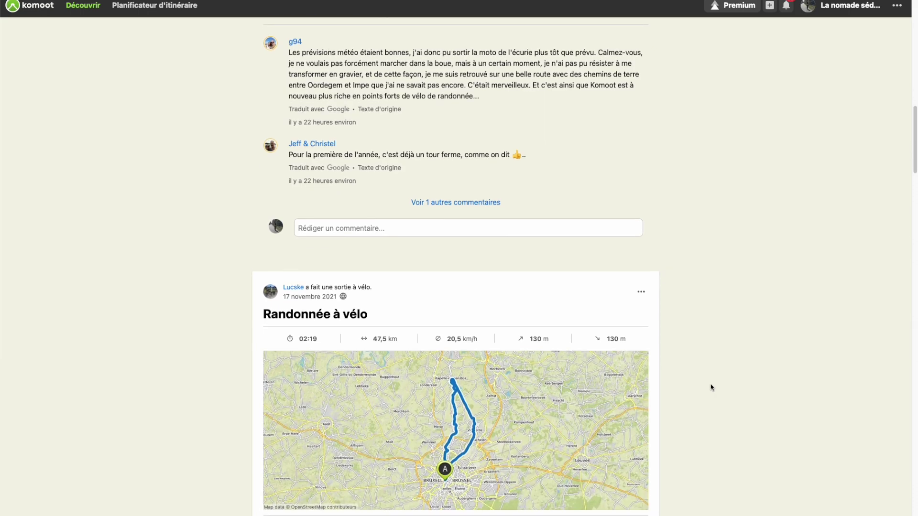
pyautogui.scroll(12, 711, 387)
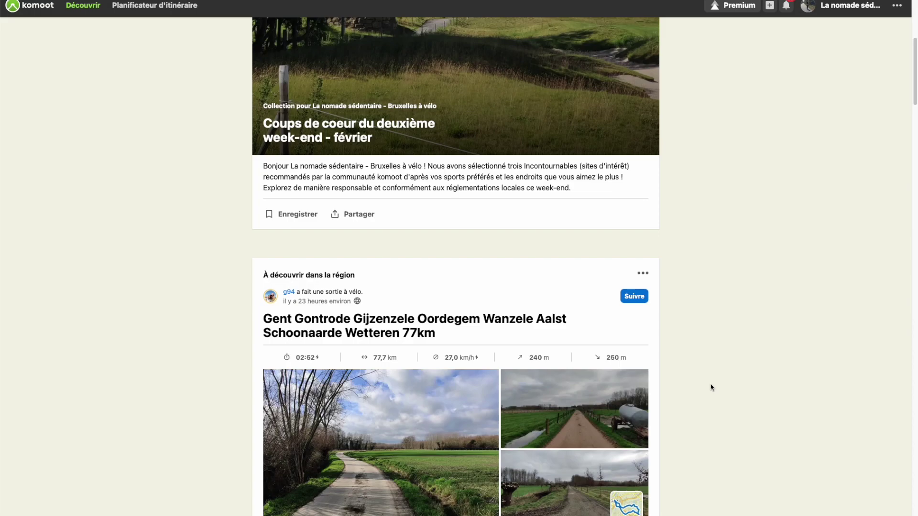
pyautogui.scroll(-5, 711, 387)
pyautogui.scroll(12, 710, 388)
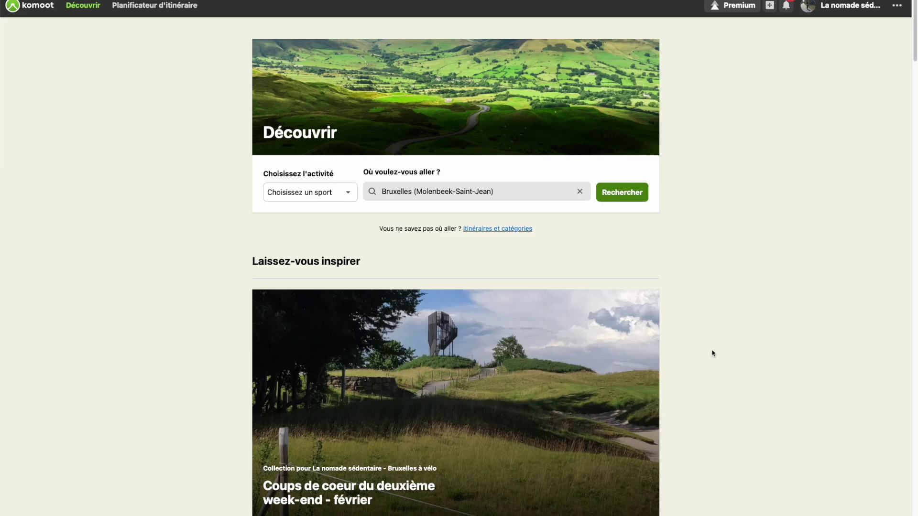
pyautogui.scroll(-3, 712, 354)
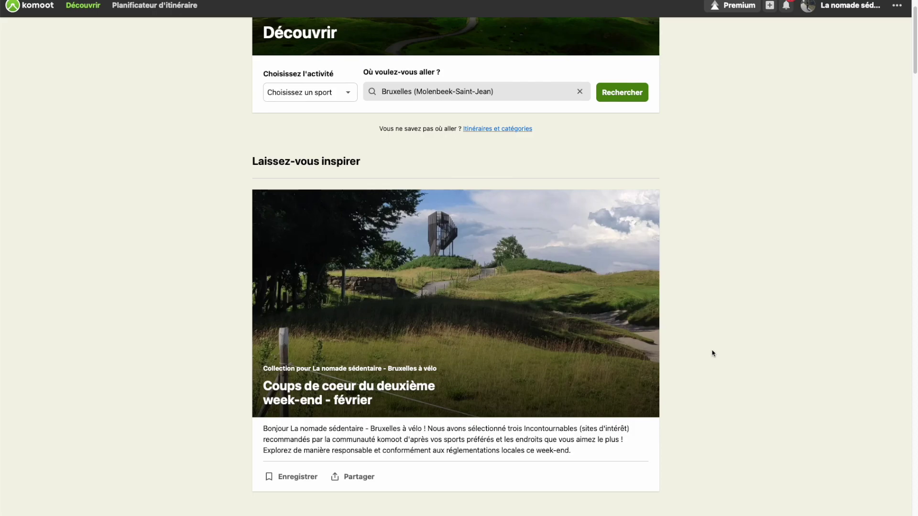
pyautogui.scroll(-1, 713, 354)
pyautogui.scroll(3, 713, 353)
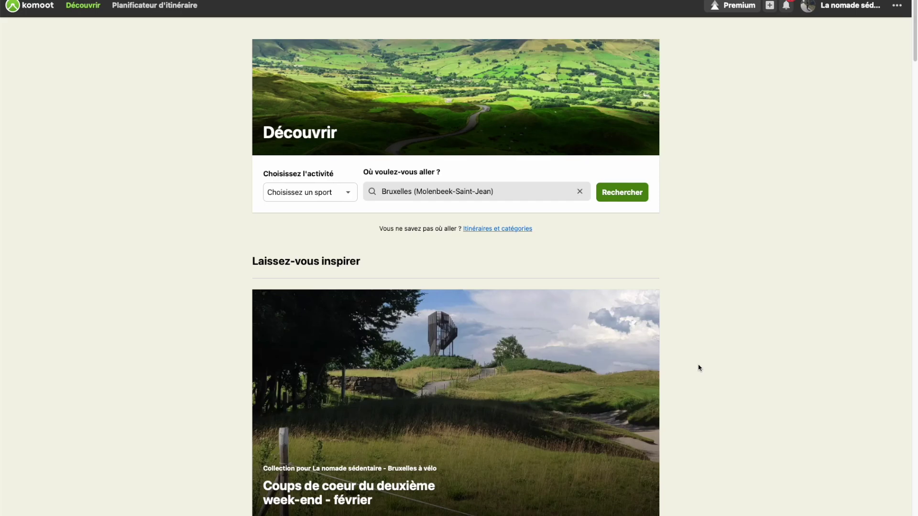
pyautogui.scroll(-2, 698, 368)
pyautogui.scroll(2, 698, 368)
pyautogui.scroll(-5, 248, 240)
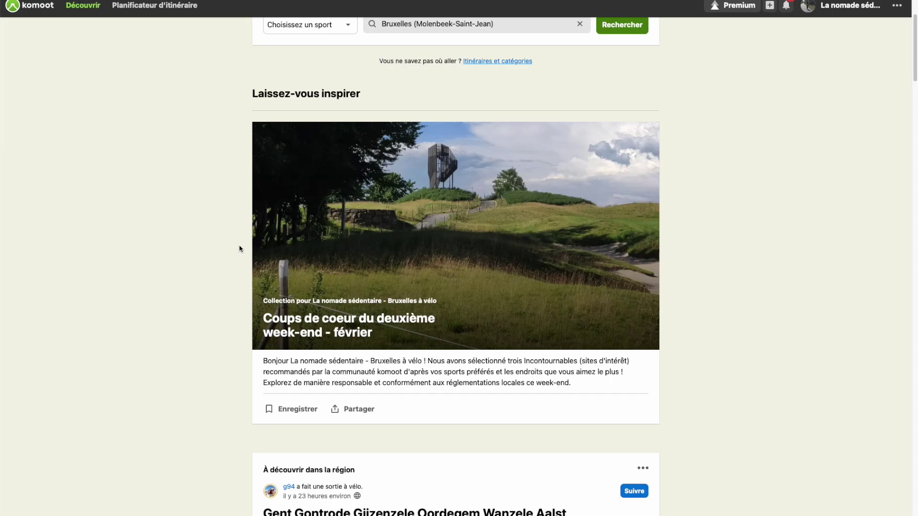
pyautogui.scroll(4, 240, 248)
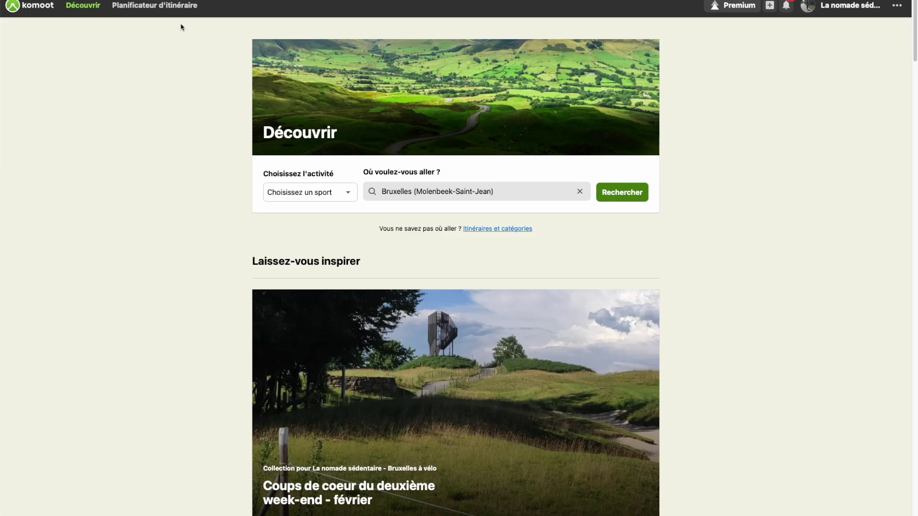
# Open the route planner and bring up the place search with its map categories.
pyautogui.click(158, 6)
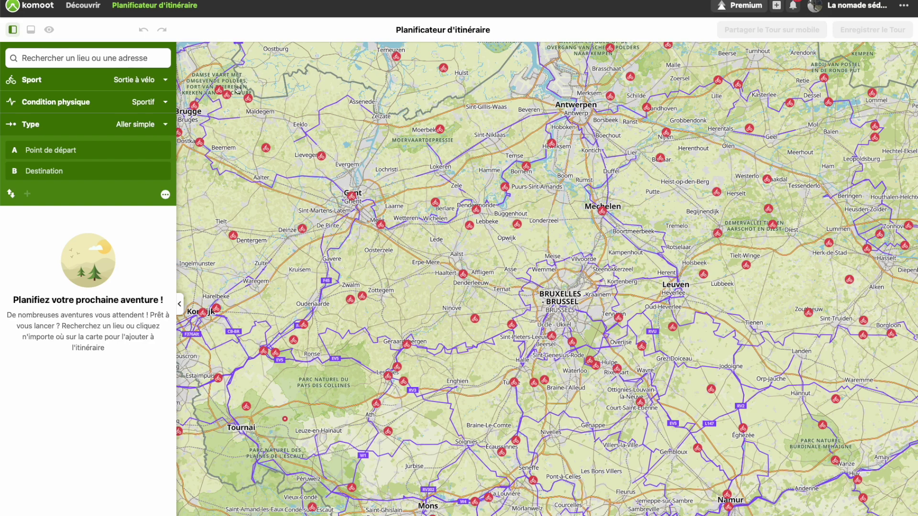
pyautogui.click(88, 58)
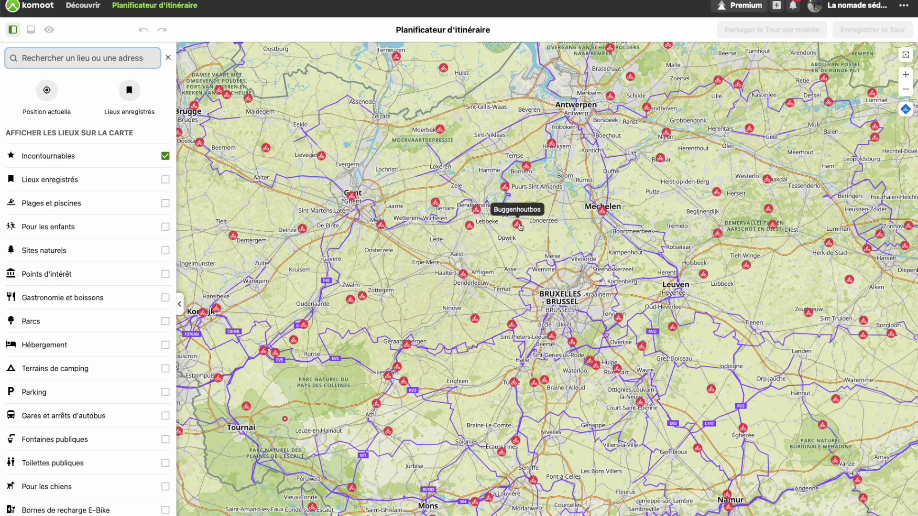
# Examine the Buggenhoutbos highlight on the map, look through its first photos, and close its details.
pyautogui.click(518, 224)
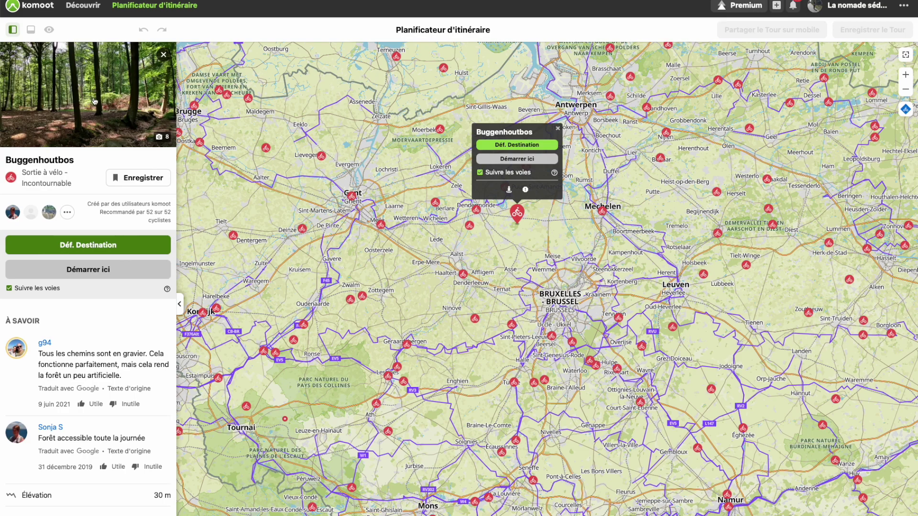
pyautogui.click(164, 138)
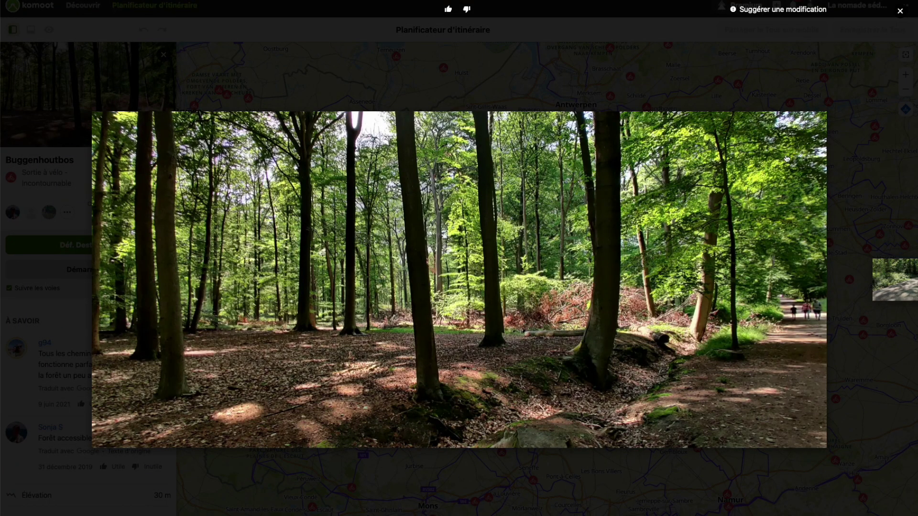
pyautogui.click(786, 159)
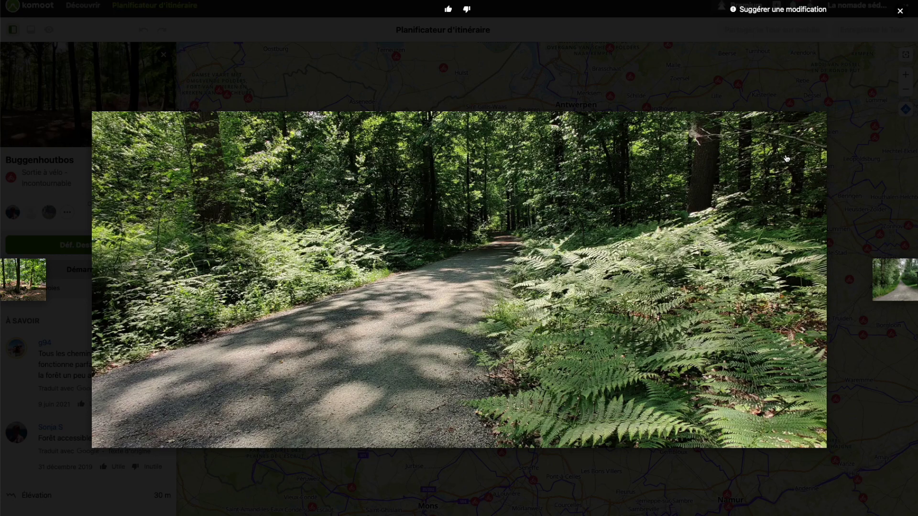
pyautogui.click(787, 159)
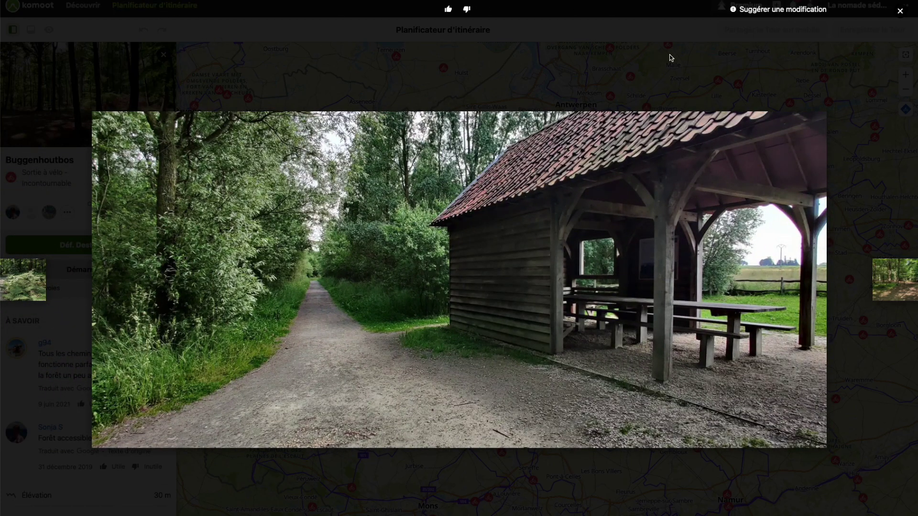
pyautogui.click(901, 11)
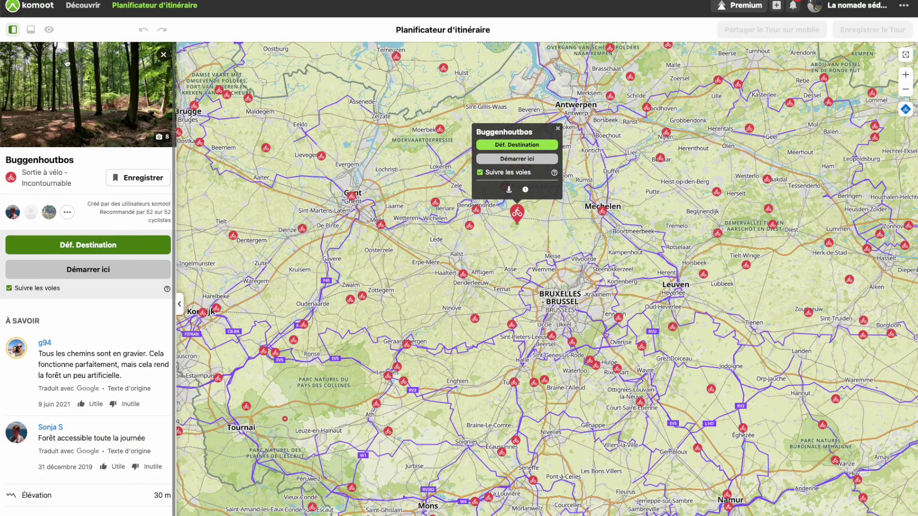
pyautogui.click(558, 128)
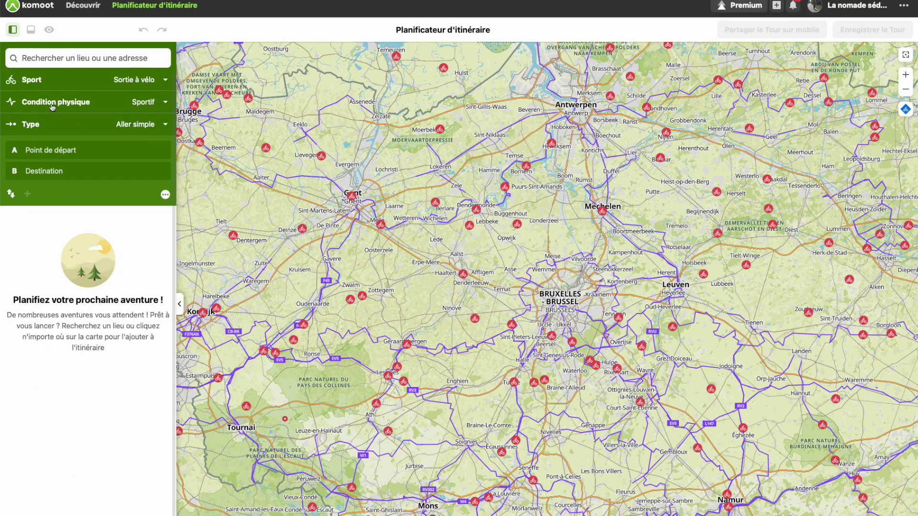
# Show the Sites naturels and Points d'intérêt categories on the planner map.
pyautogui.click(68, 60)
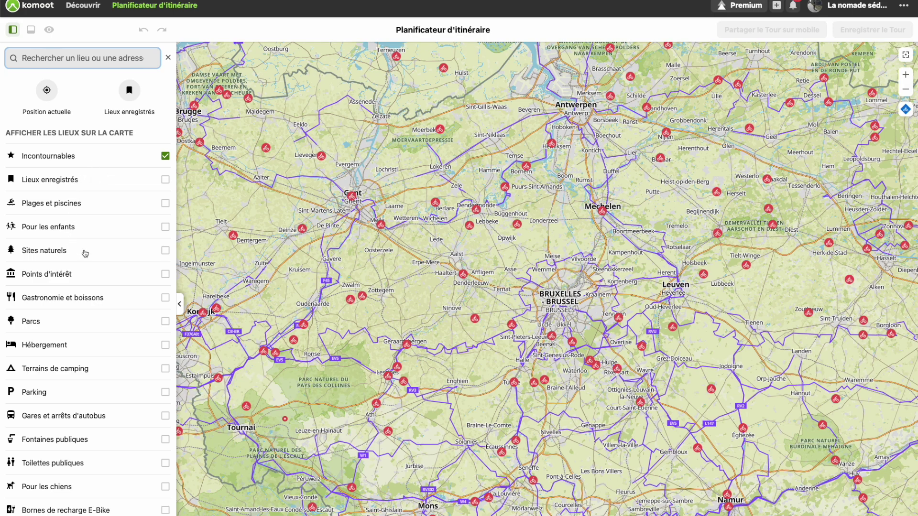
pyautogui.click(165, 251)
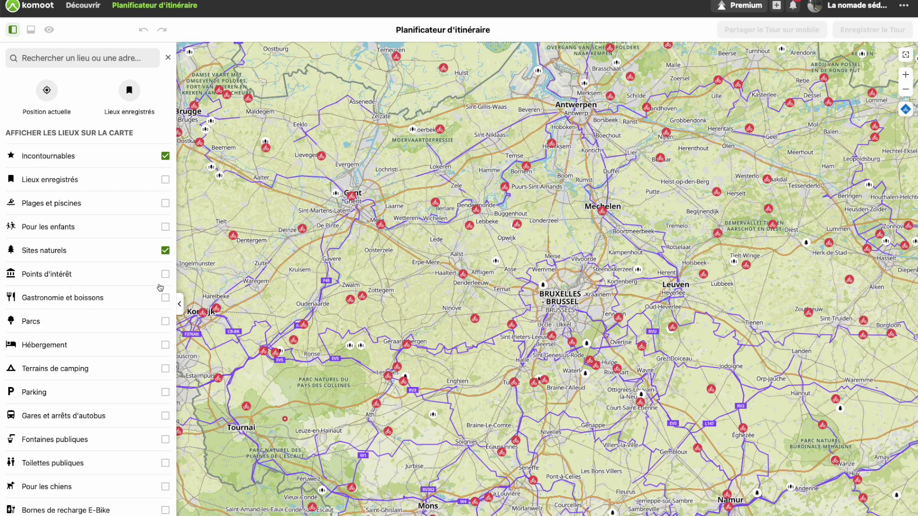
pyautogui.click(165, 275)
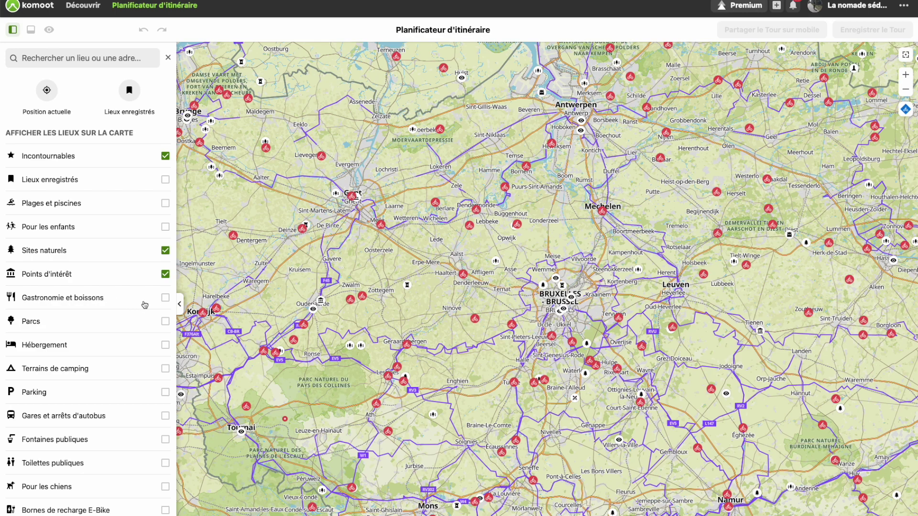
# Show and hide the Gastronomie et boissons, Hébergement, and Gares et arrêts d'autobus categories on the map, one at a time.
pyautogui.click(165, 299)
pyautogui.click(165, 299)
pyautogui.click(165, 345)
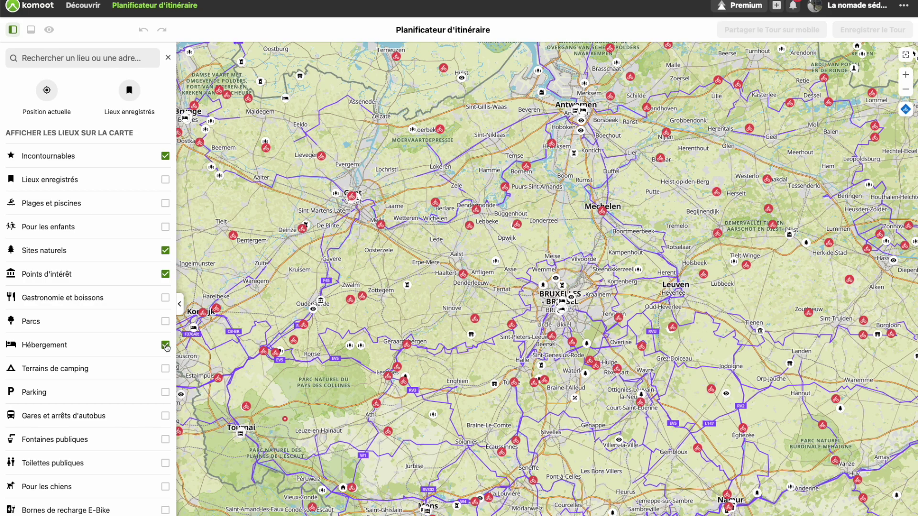
pyautogui.click(165, 345)
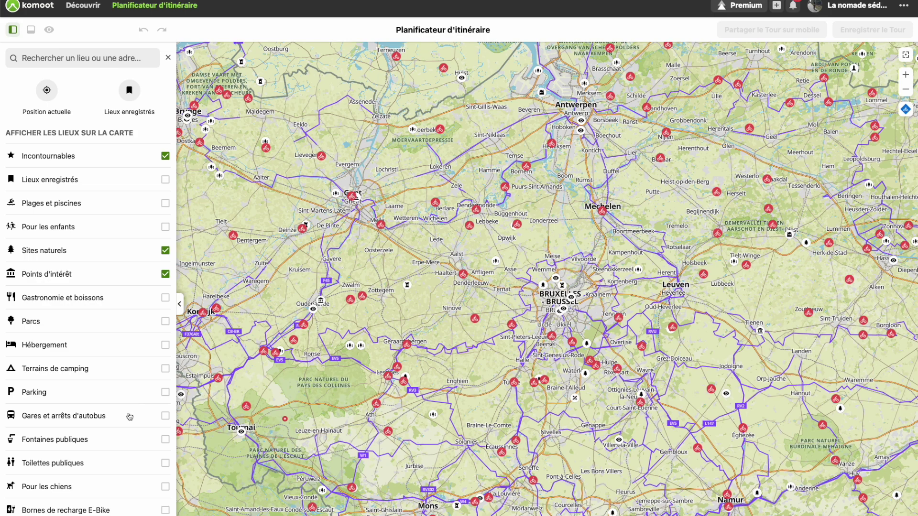
pyautogui.click(164, 418)
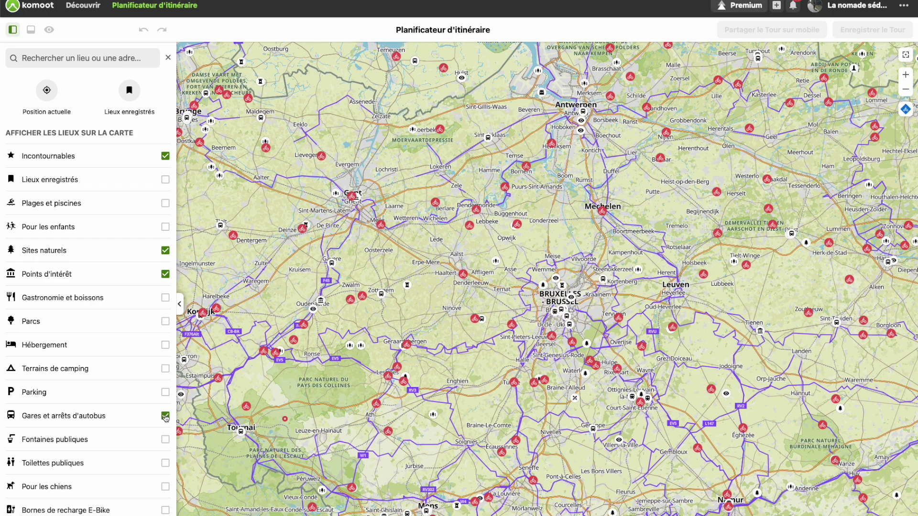
pyautogui.click(165, 416)
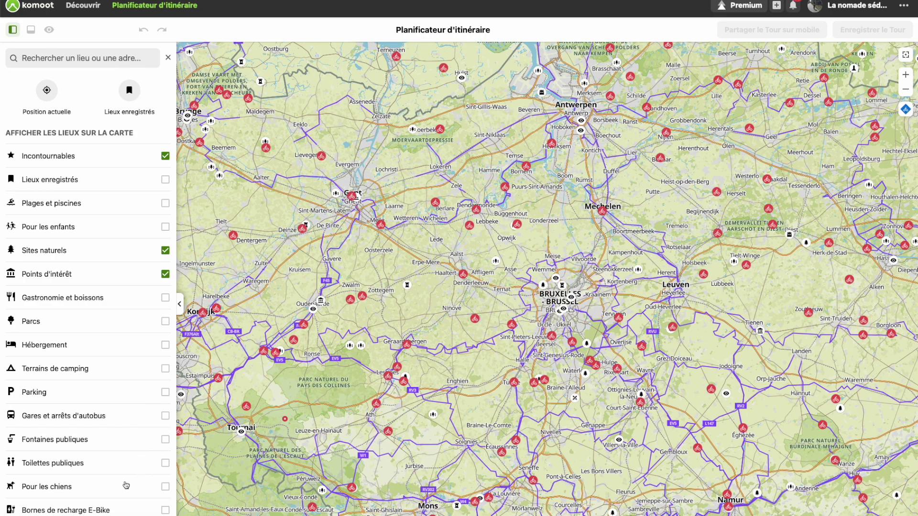
# Show and hide the Bornes de recharge E-Bike and Réparation de vélos categories on the map, one at a time.
pyautogui.scroll(-3, 123, 486)
pyautogui.scroll(-2, 125, 445)
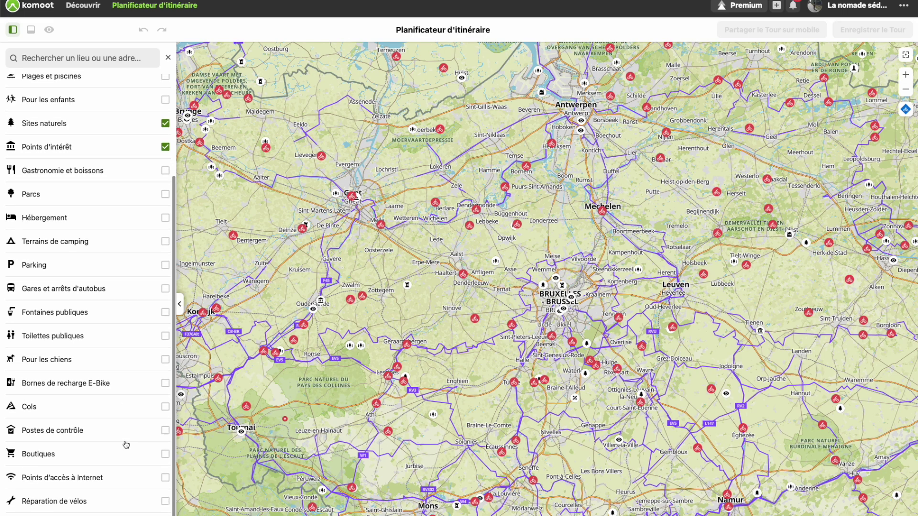
pyautogui.click(165, 383)
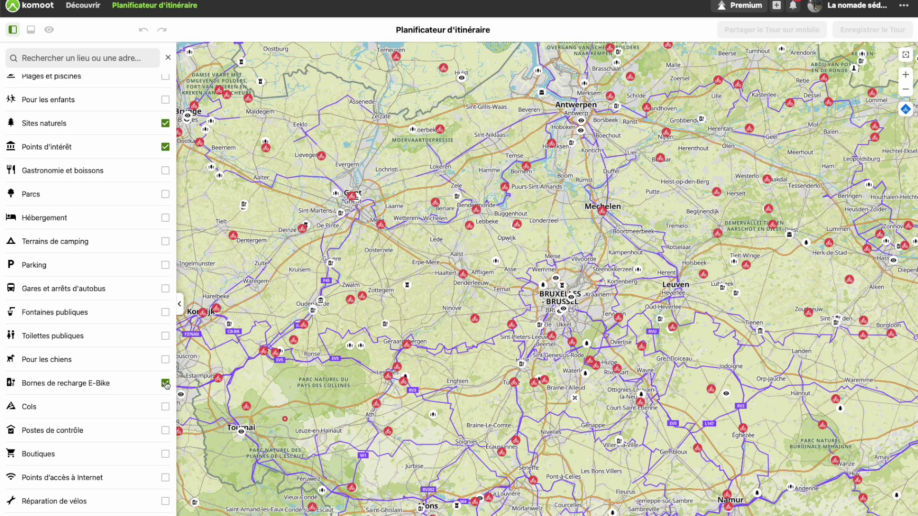
pyautogui.click(165, 383)
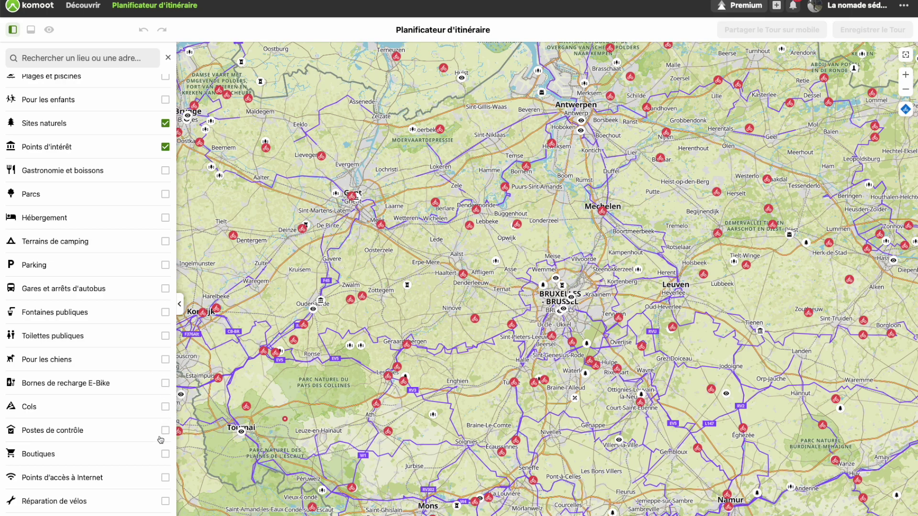
pyautogui.click(165, 502)
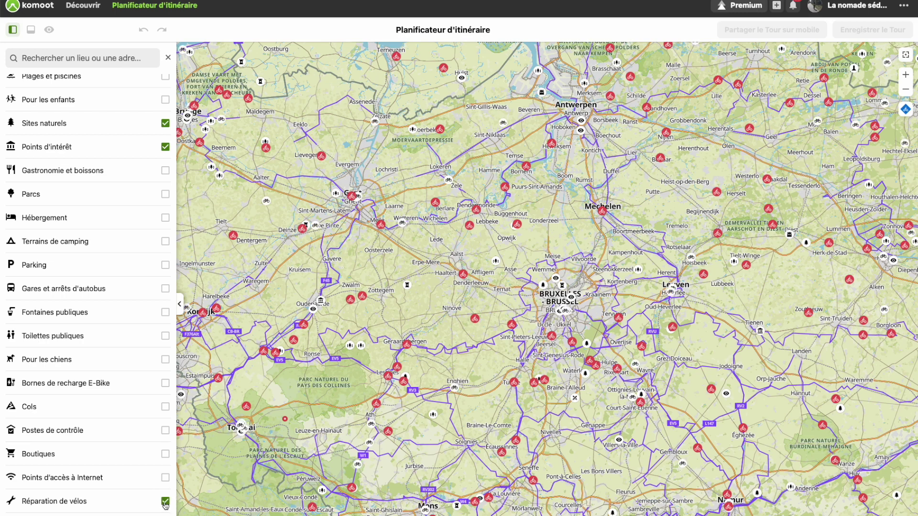
pyautogui.click(165, 502)
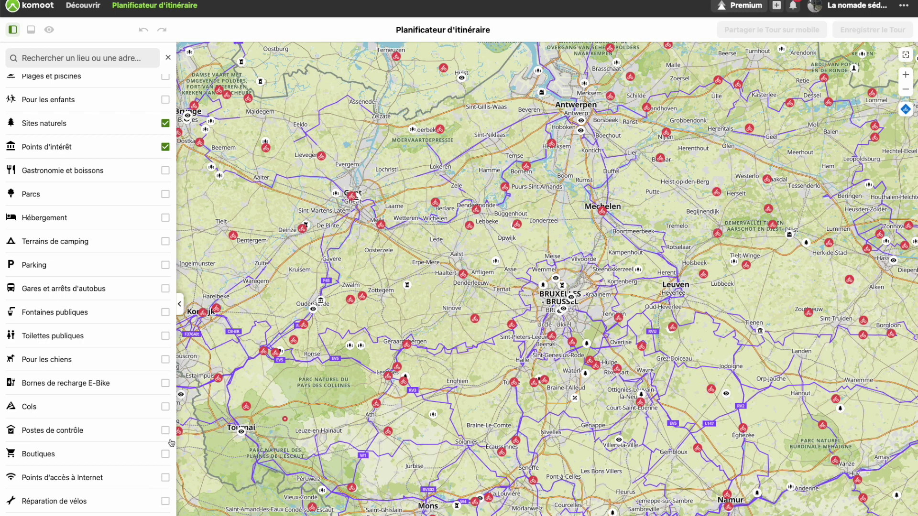
# Search for "grand place" and open the Grand'place result in the city of Brussels.
pyautogui.scroll(5, 170, 443)
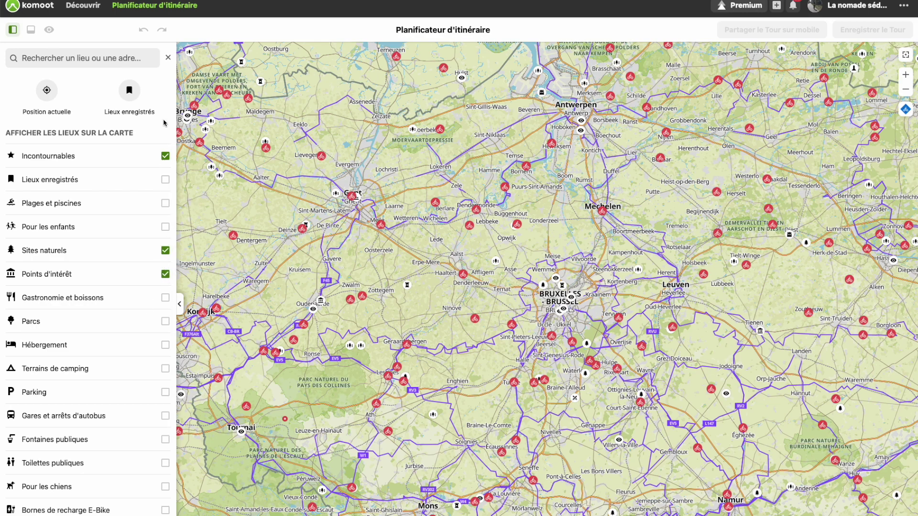
pyautogui.click(99, 57)
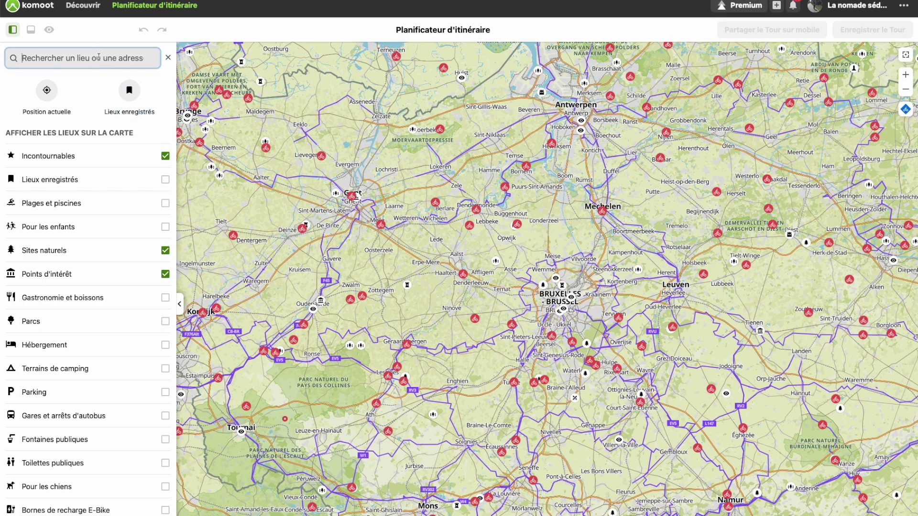
pyautogui.write('grand ')
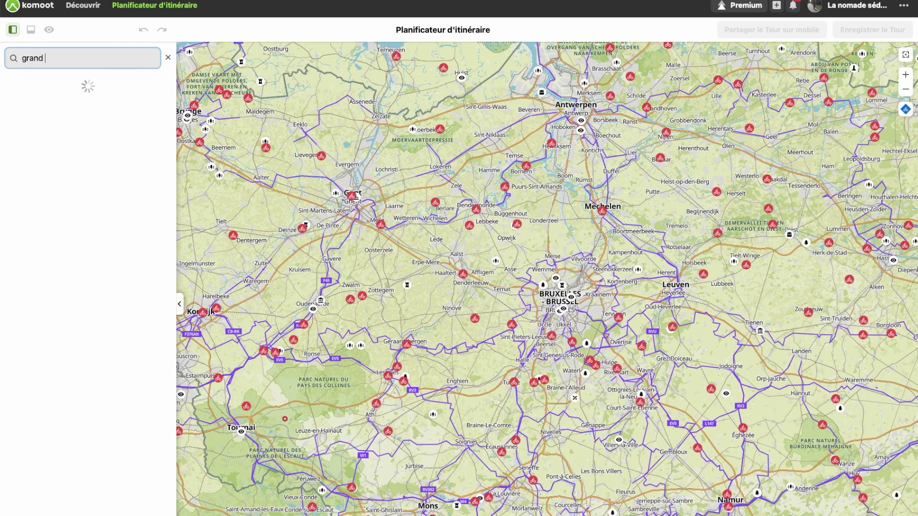
pyautogui.write('place de')
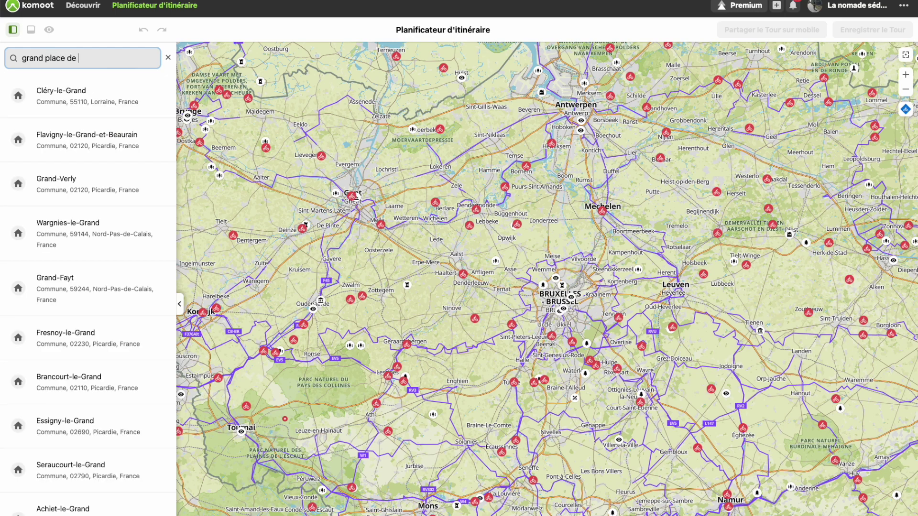
pyautogui.press('BackSpace')
pyautogui.press('BackSpace')
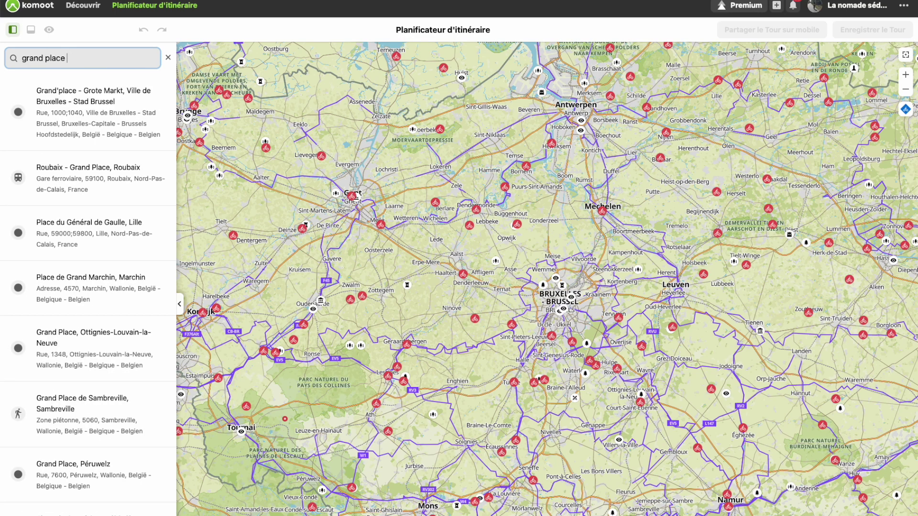
pyautogui.click(79, 111)
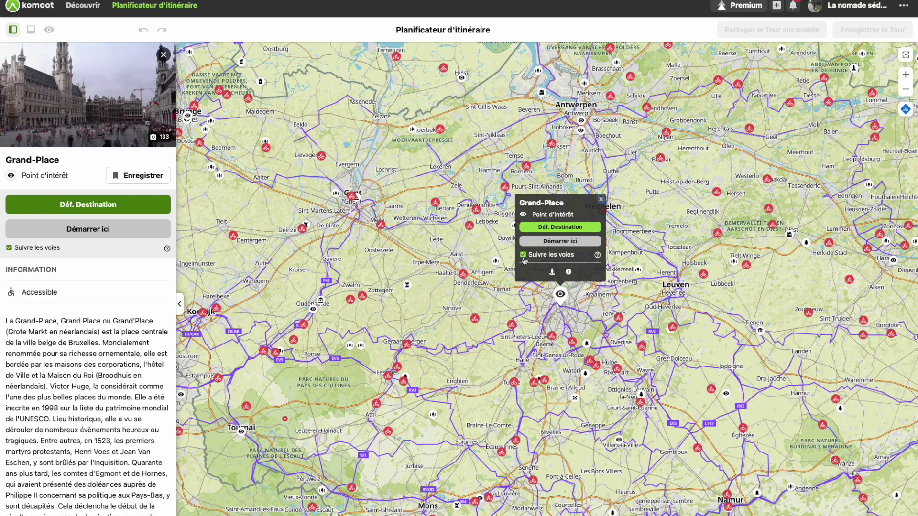
# View and close the help on following ways, and set Grand-Place as the route's starting point.
pyautogui.click(598, 256)
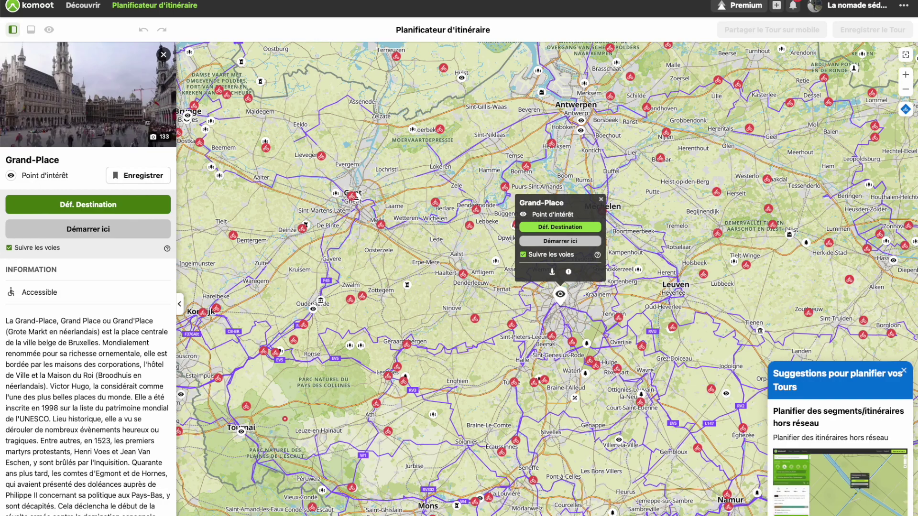
pyautogui.click(904, 371)
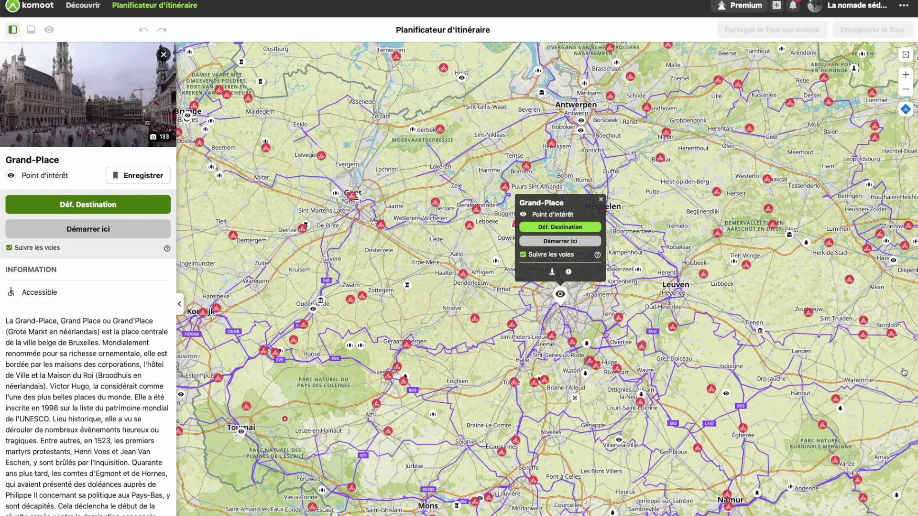
pyautogui.click(559, 240)
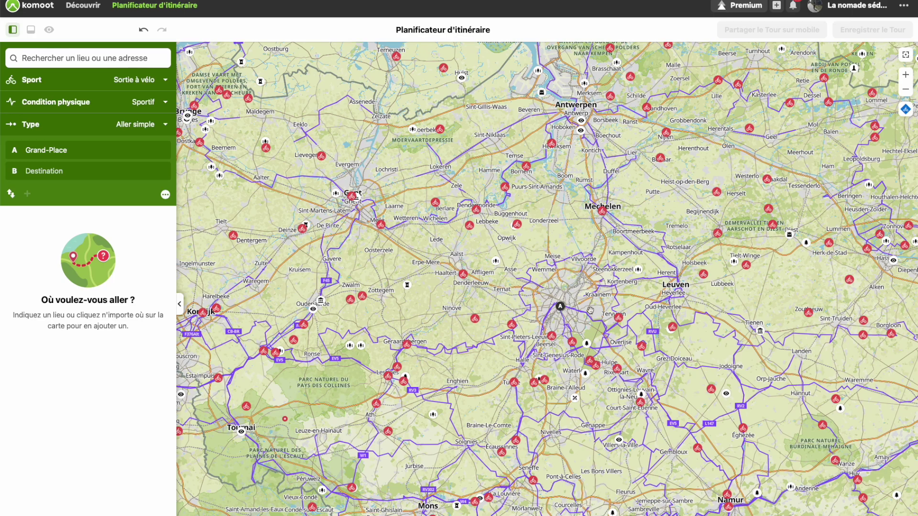
# Search for "antwerpen" and set the city of Antwerpen as the route's destination.
pyautogui.scroll(3, 598, 310)
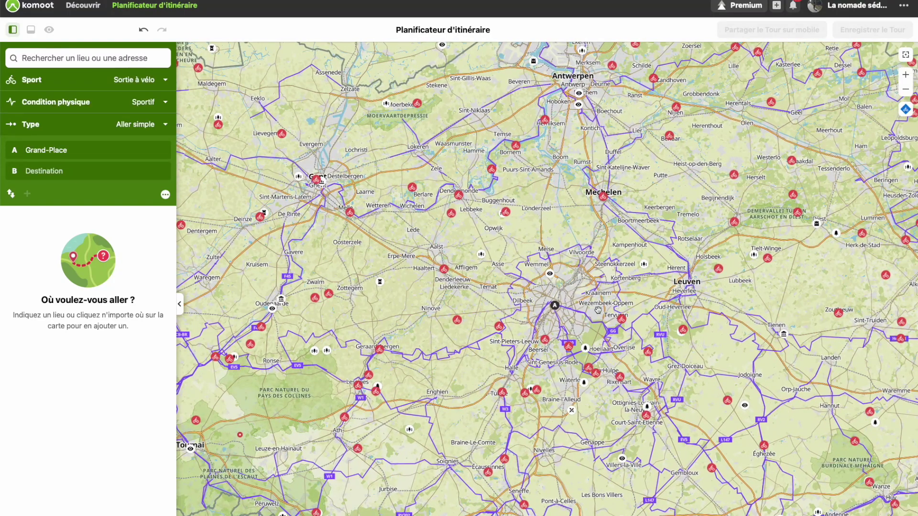
pyautogui.scroll(-1, 598, 310)
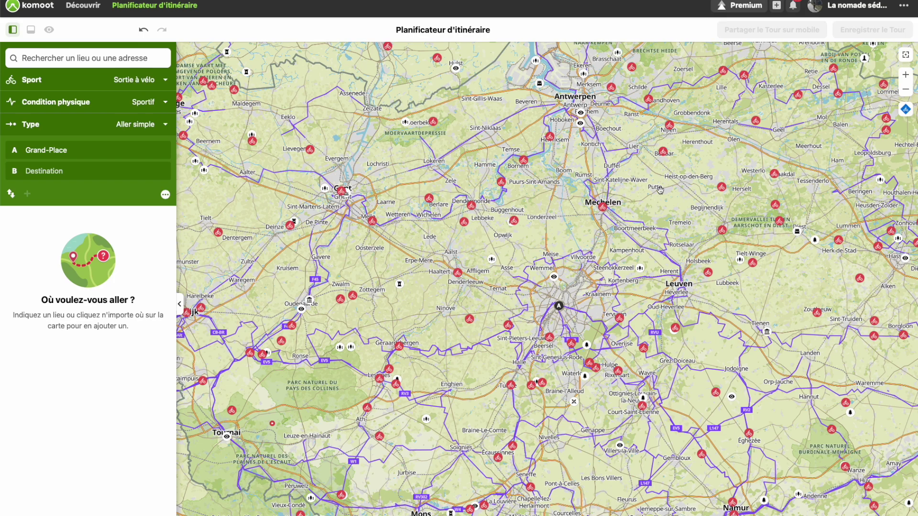
pyautogui.click(80, 57)
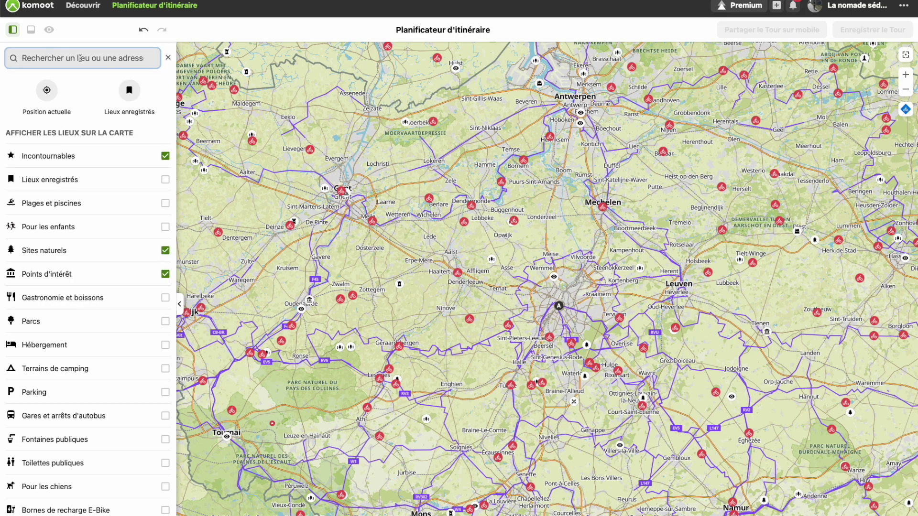
pyautogui.write('anvers')
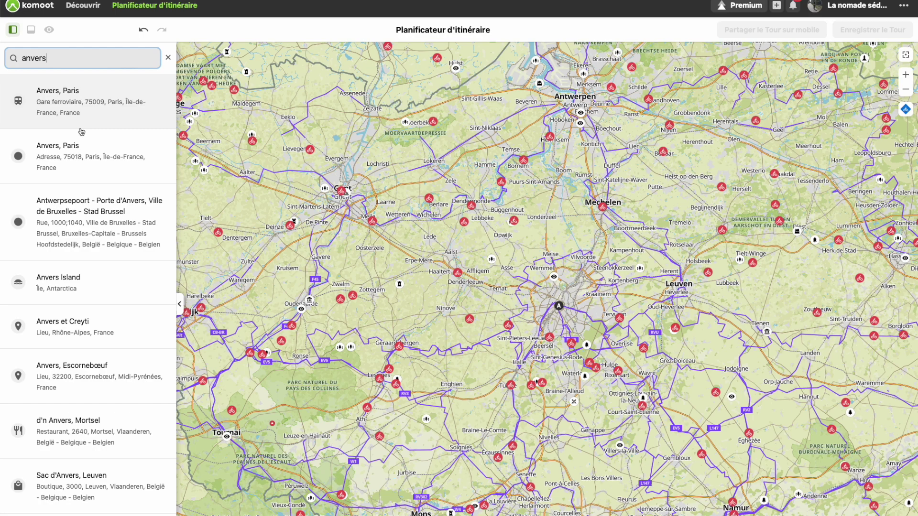
pyautogui.press('BackSpace')
pyautogui.press('BackSpace')
pyautogui.press('BackSpace')
pyautogui.press('BackSpace')
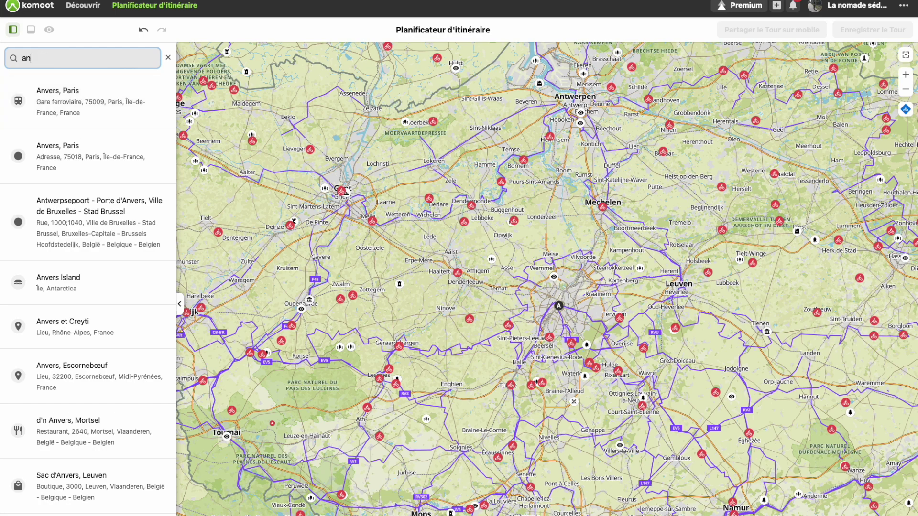
pyautogui.write('twerpe')
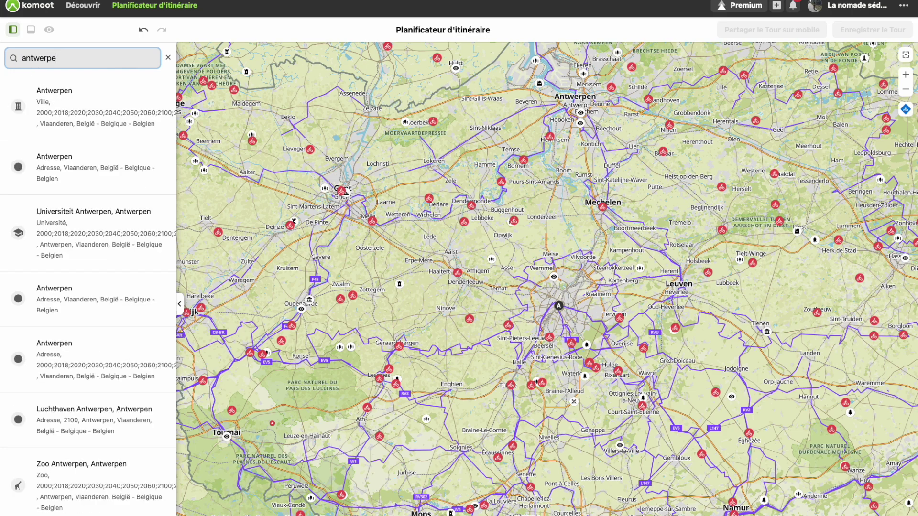
pyautogui.write('n')
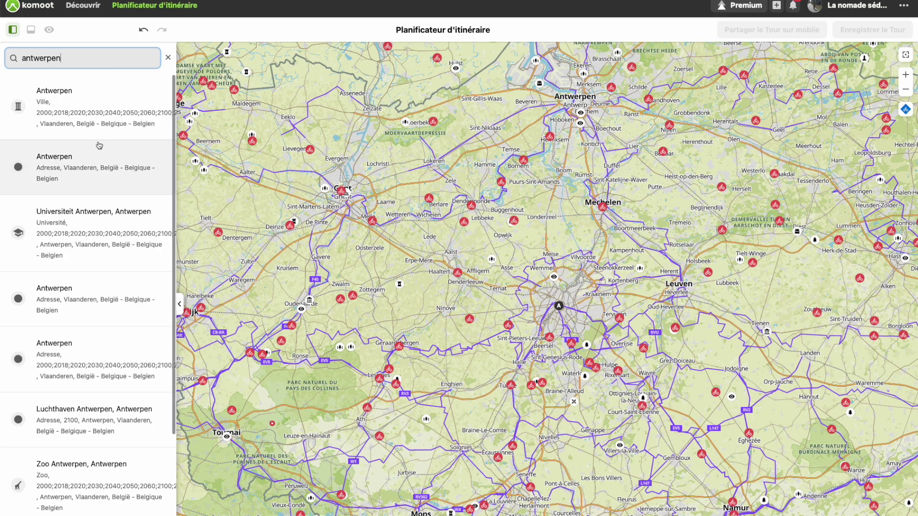
pyautogui.click(108, 106)
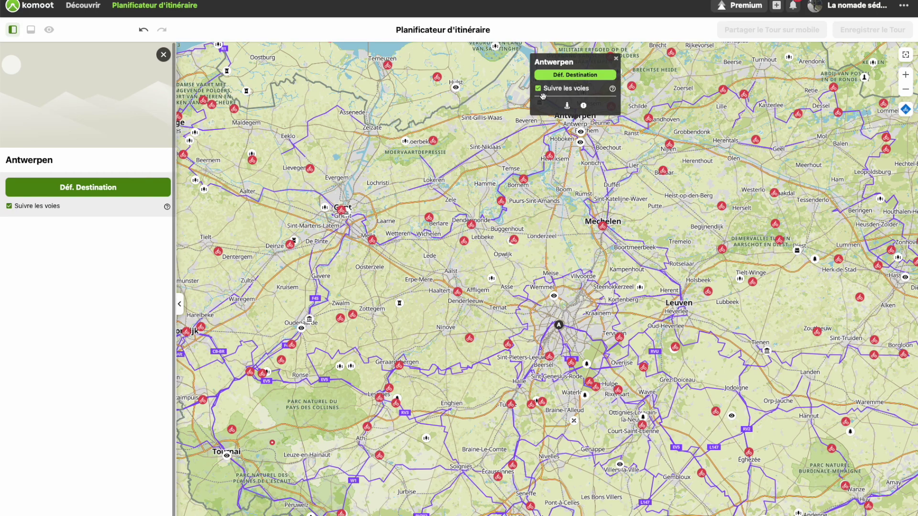
pyautogui.click(600, 76)
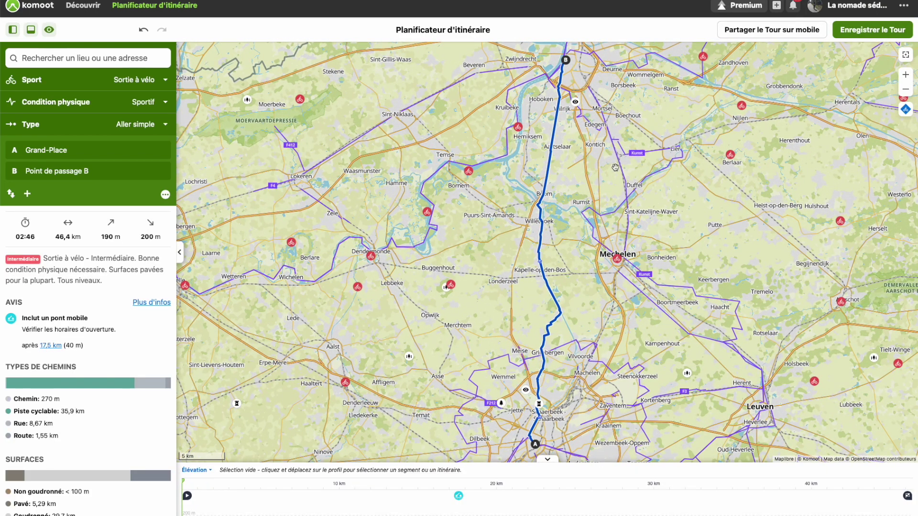
# Open the Great trail along the Schelde highlight west of the route and bring up its photos.
pyautogui.scroll(-2, 615, 167)
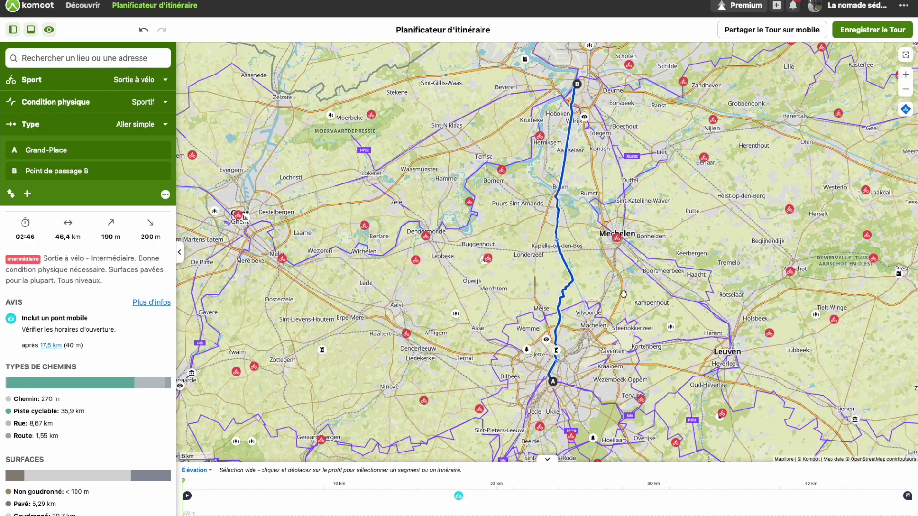
pyautogui.scroll(-2, 623, 293)
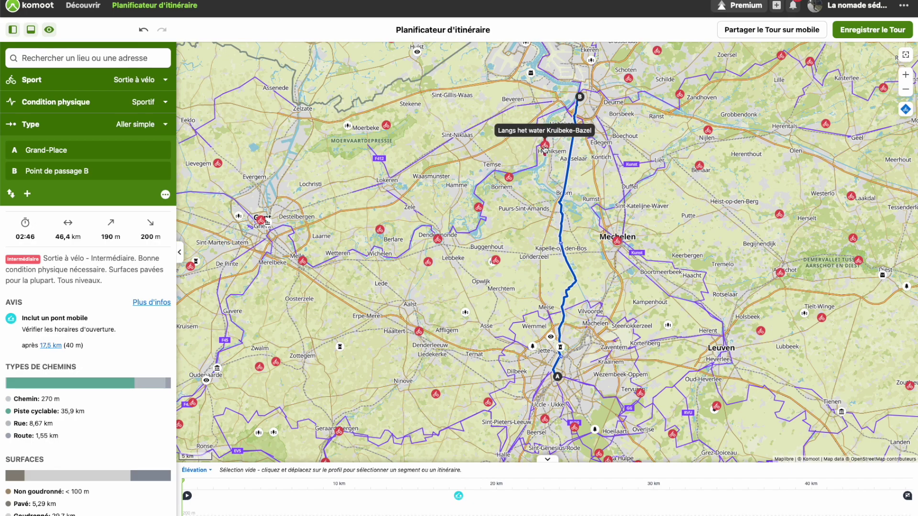
pyautogui.click(478, 207)
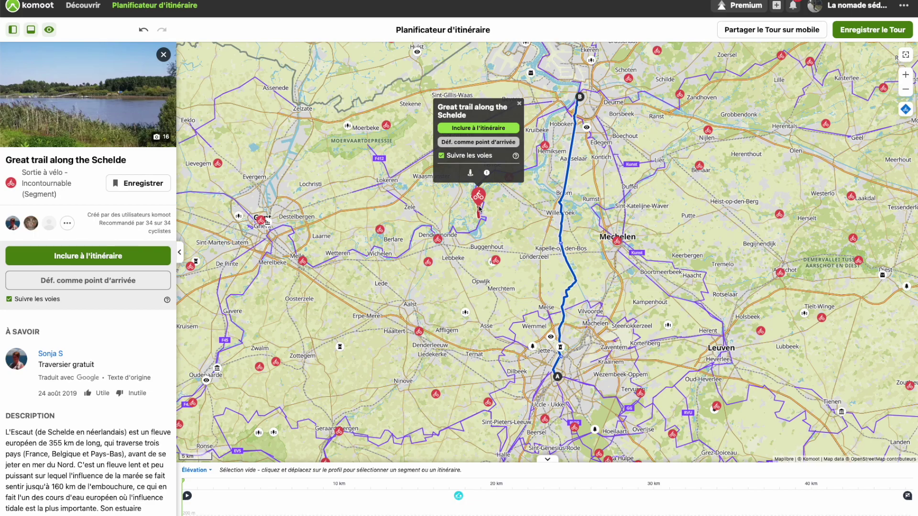
pyautogui.click(162, 136)
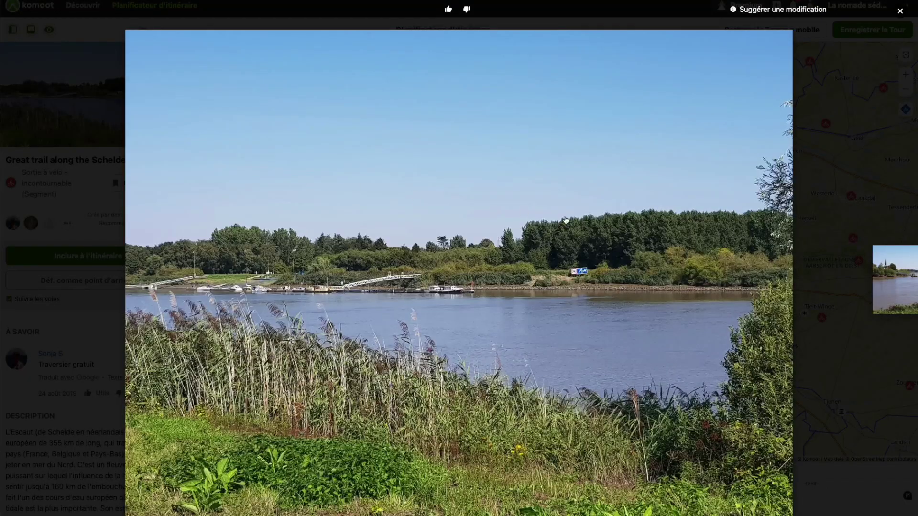
# Look through the photos of the Schelde trail highlight, and close the photo viewer and the highlight's details.
pyautogui.click(863, 250)
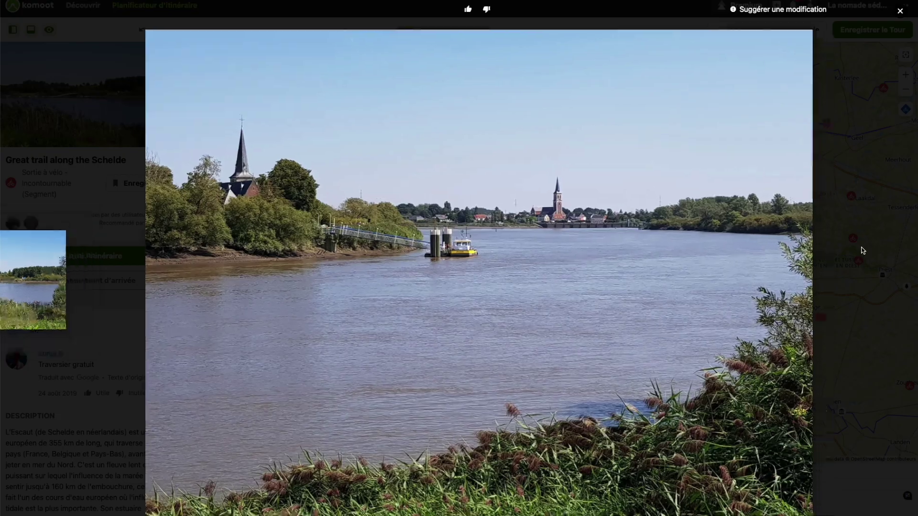
pyautogui.click(863, 250)
pyautogui.click(863, 250)
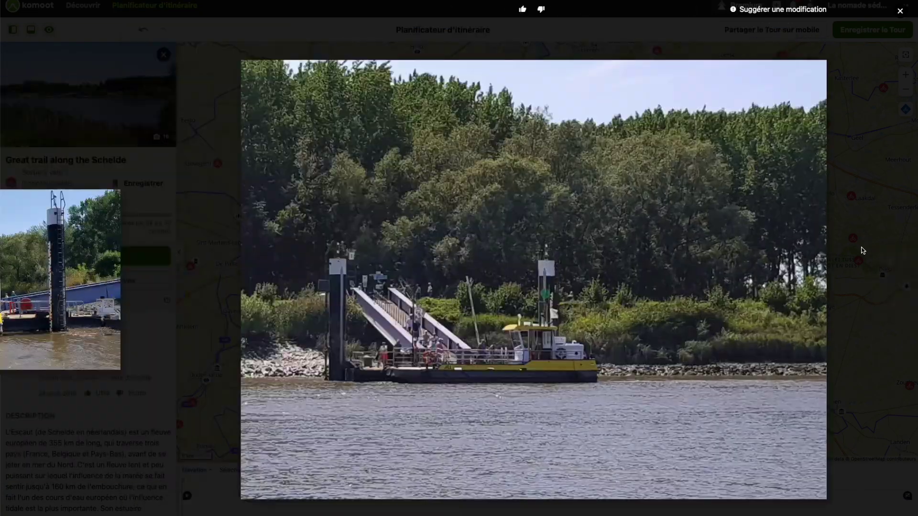
pyautogui.click(863, 251)
pyautogui.click(863, 250)
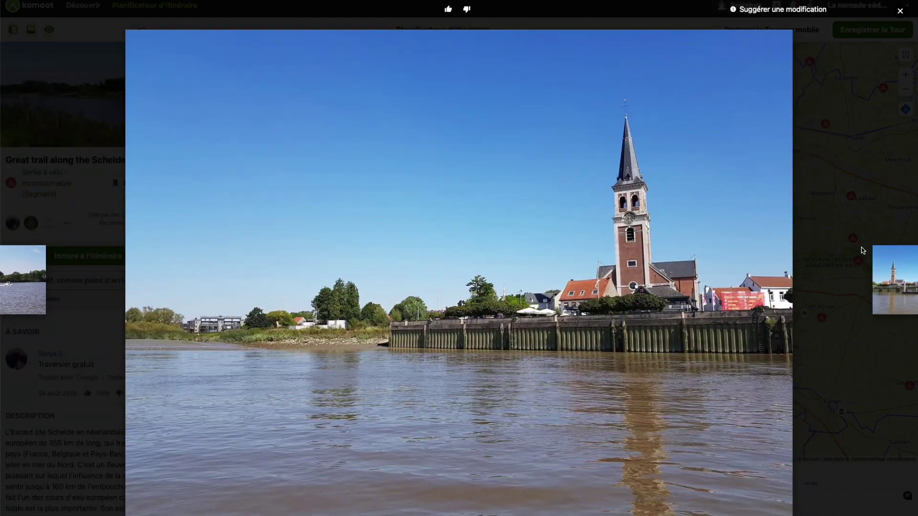
pyautogui.click(863, 250)
pyautogui.click(863, 251)
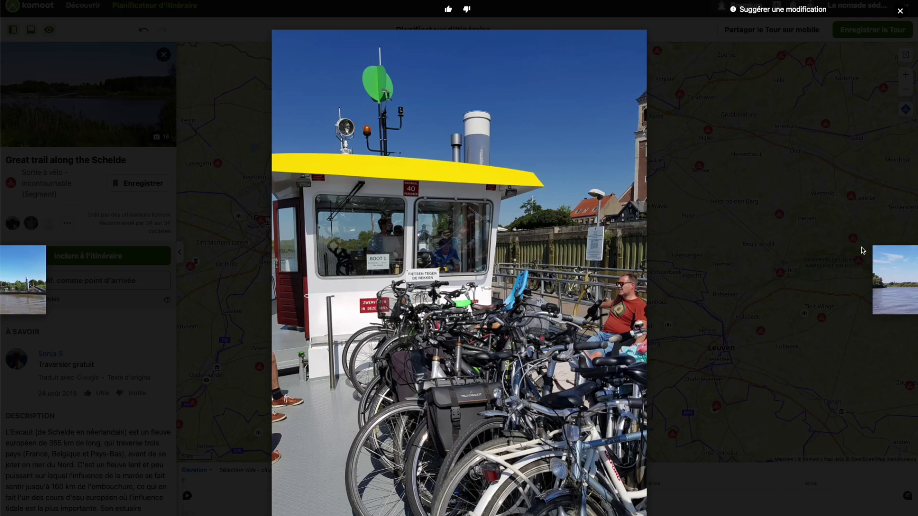
pyautogui.click(863, 250)
pyautogui.click(863, 250)
pyautogui.click(863, 250)
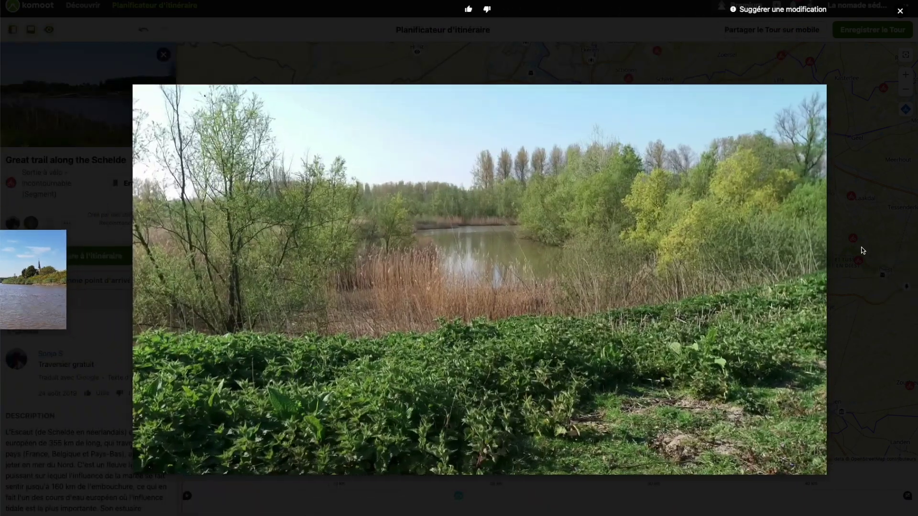
pyautogui.click(862, 250)
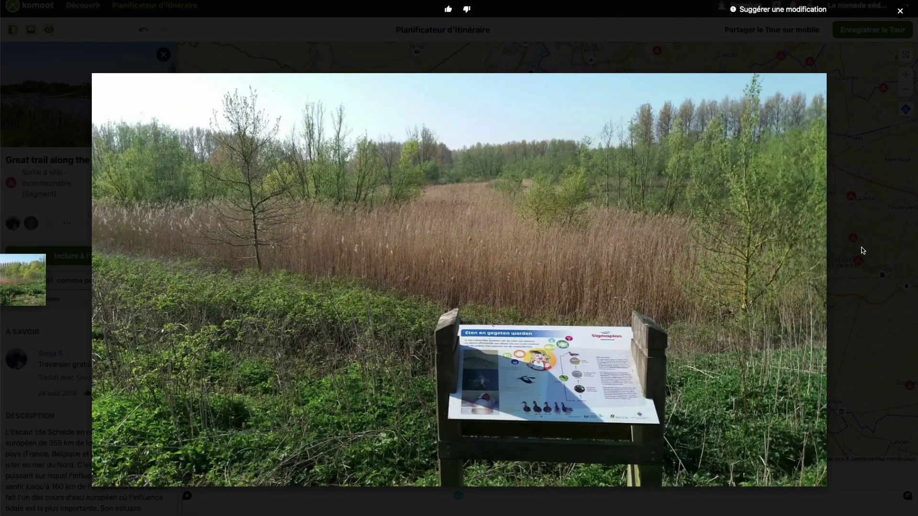
pyautogui.click(862, 250)
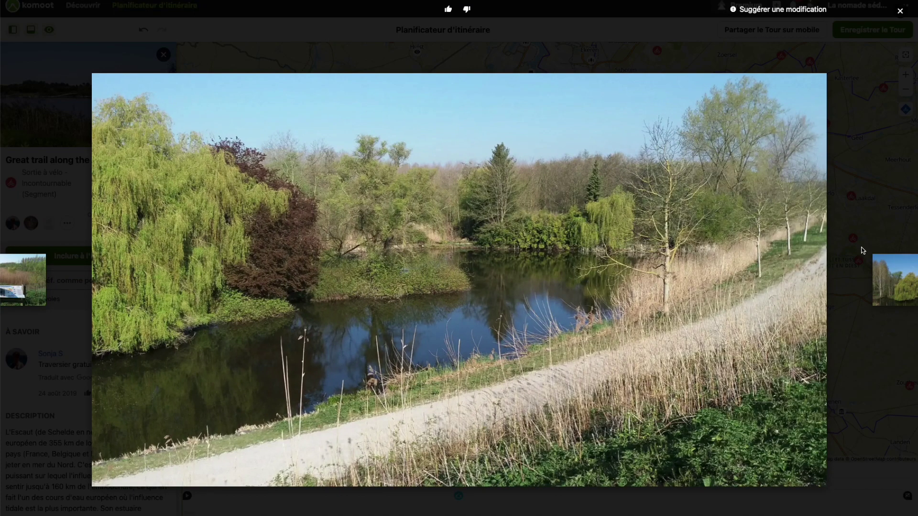
pyautogui.click(862, 250)
pyautogui.click(863, 250)
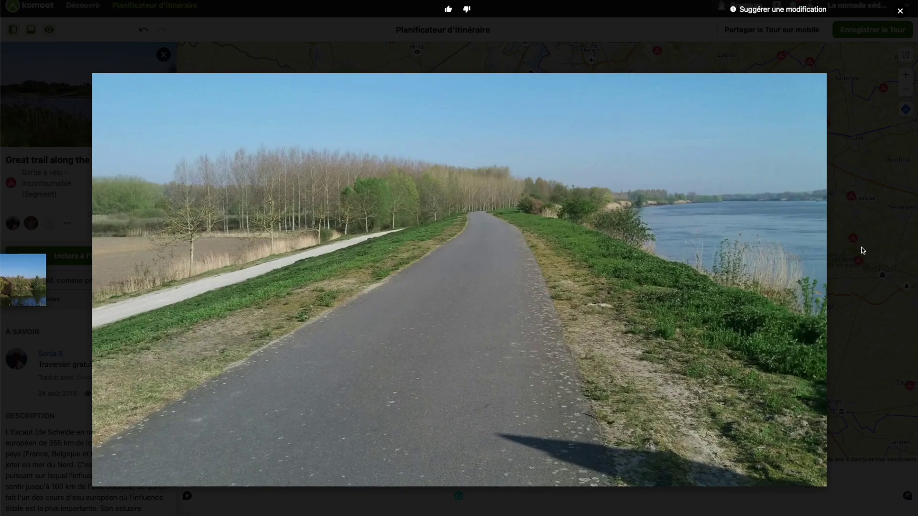
pyautogui.click(900, 10)
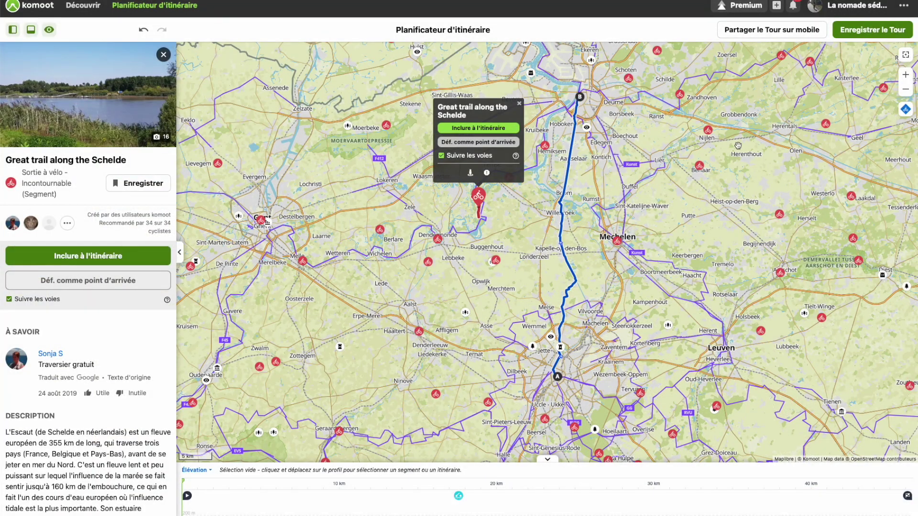
pyautogui.click(520, 104)
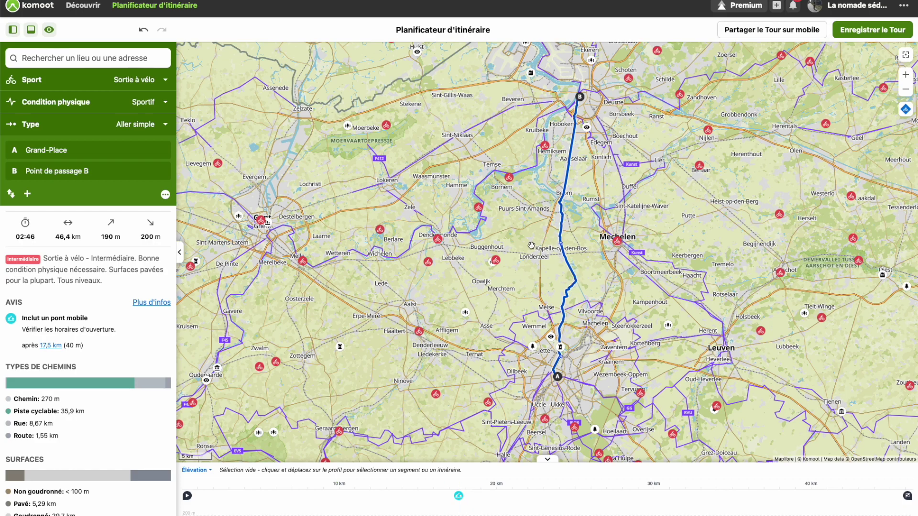
# Examine the route's course and the nearby highlights between Grimbergen and Kapelle-op-den-Bos on the map.
pyautogui.scroll(5, 554, 286)
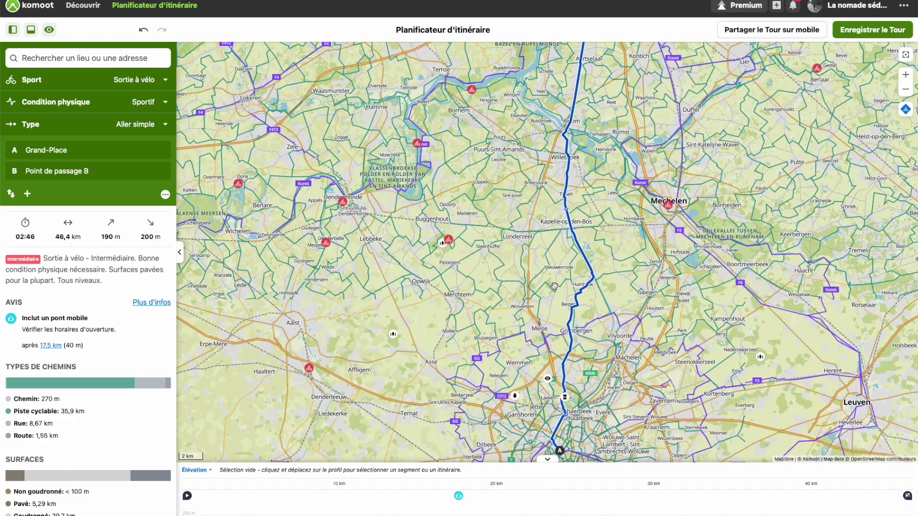
pyautogui.scroll(3, 554, 286)
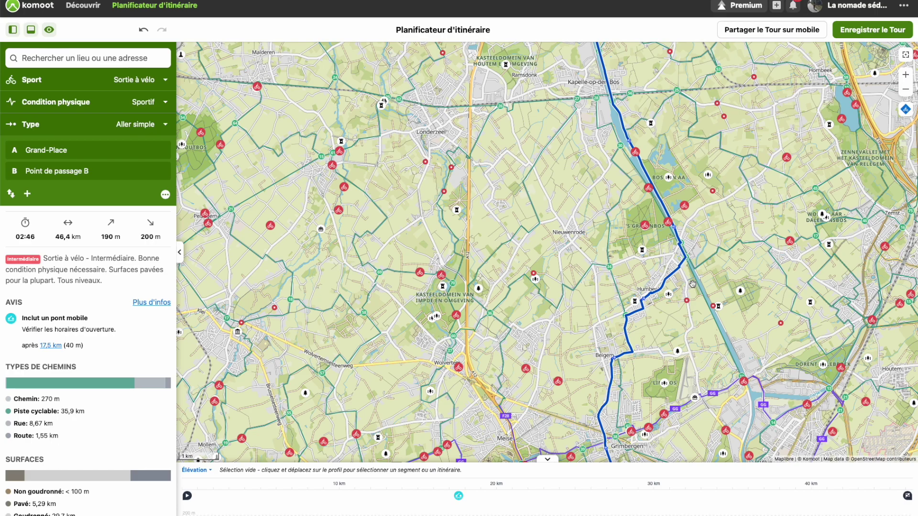
pyautogui.press('h')
pyautogui.press('h')
pyautogui.press('h')
pyautogui.press('h')
pyautogui.press('h')
pyautogui.press('h')
pyautogui.press('h')
pyautogui.press('h')
pyautogui.press('h')
pyautogui.press('h')
pyautogui.scroll(-2, 586, 269)
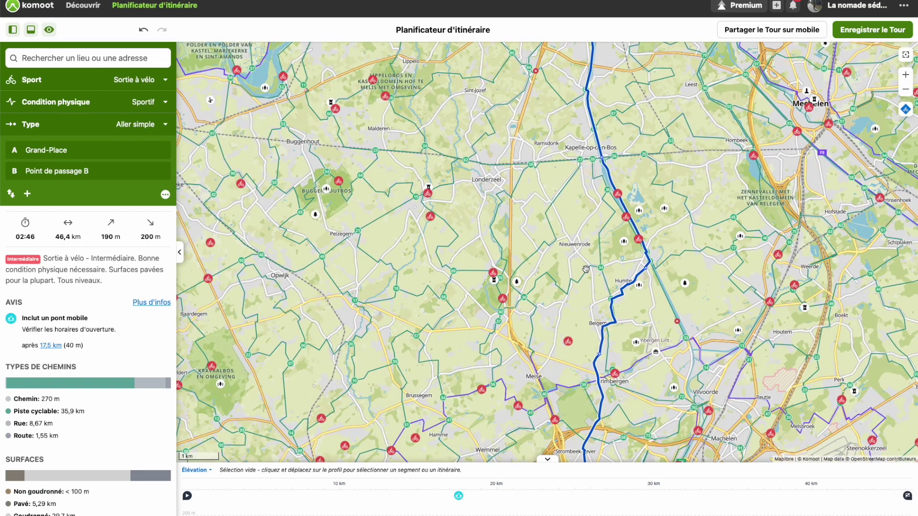
# Compare the Gravel sport with Sortie à vélo for the Grand-Place to Antwerpen route and set the sport to Gravel.
pyautogui.scroll(-3, 586, 269)
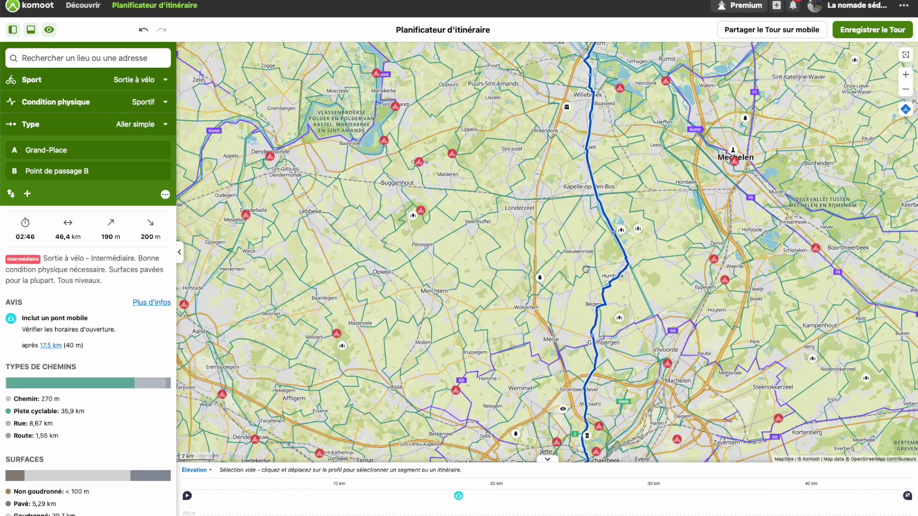
pyautogui.scroll(-1, 586, 269)
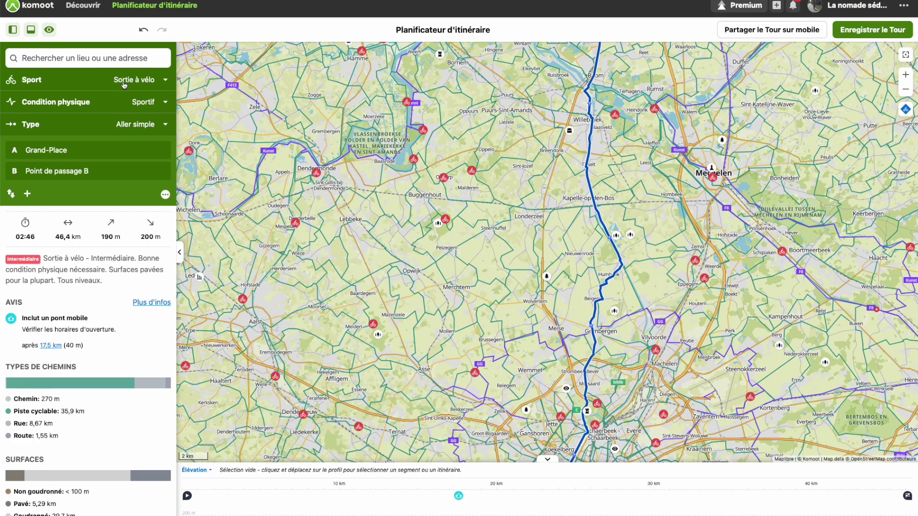
pyautogui.click(166, 82)
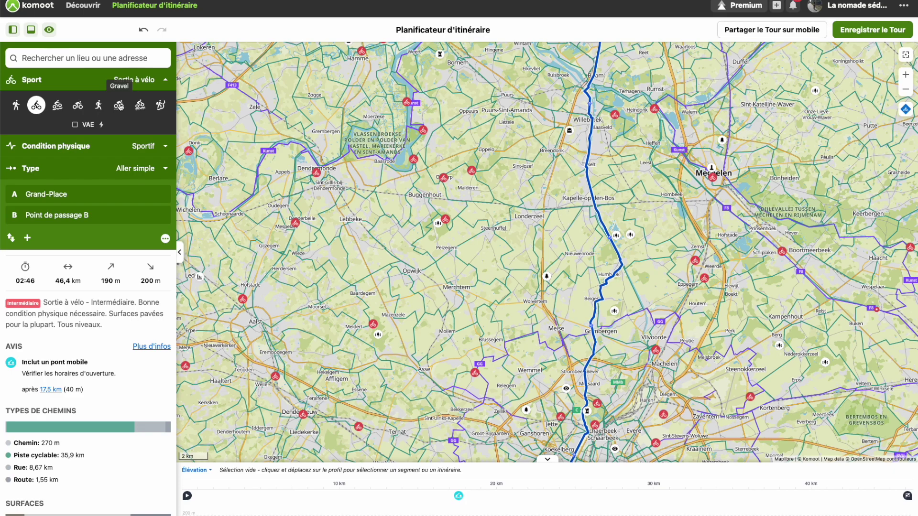
pyautogui.click(119, 105)
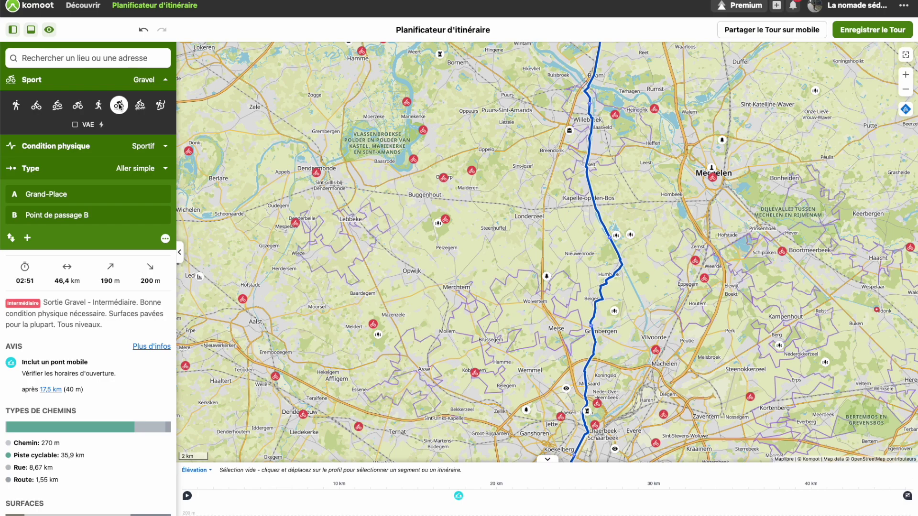
pyautogui.click(39, 106)
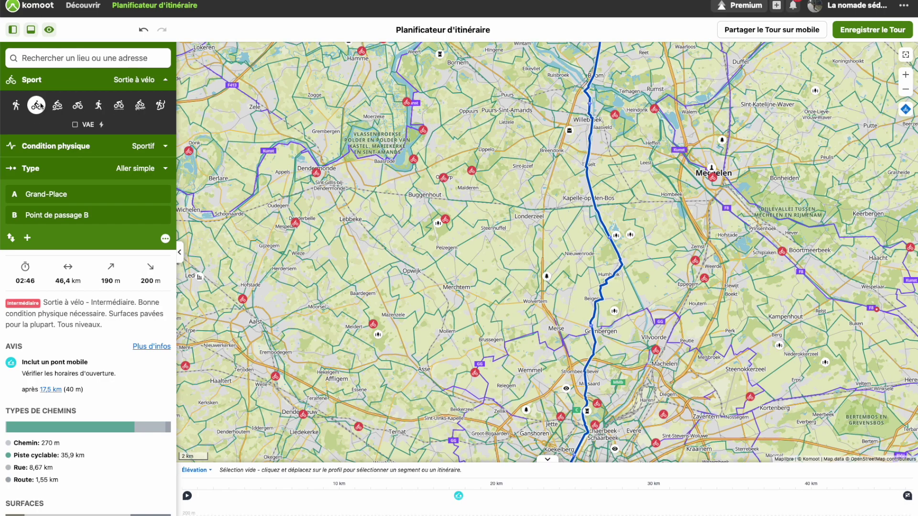
pyautogui.click(119, 105)
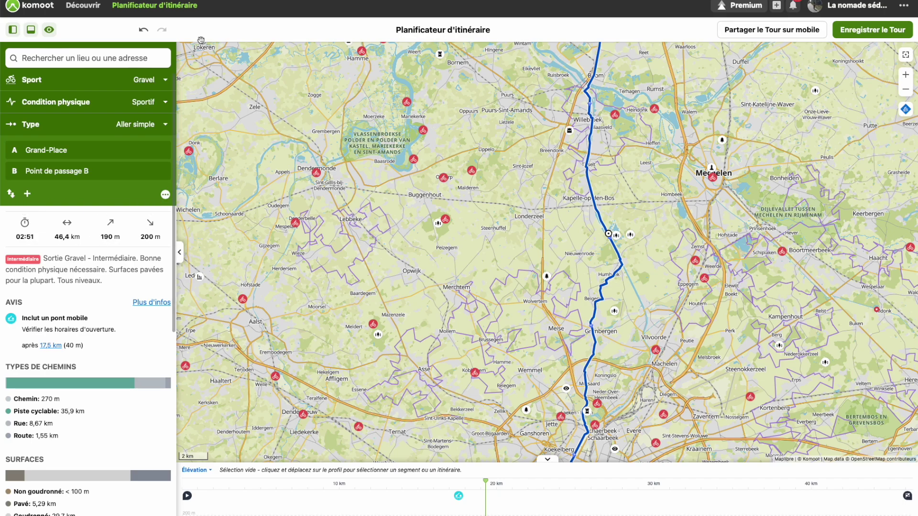
# Try the VAE (electric bike) option for the Gravel sport, dismiss its notice, and turn the option off again.
pyautogui.click(143, 80)
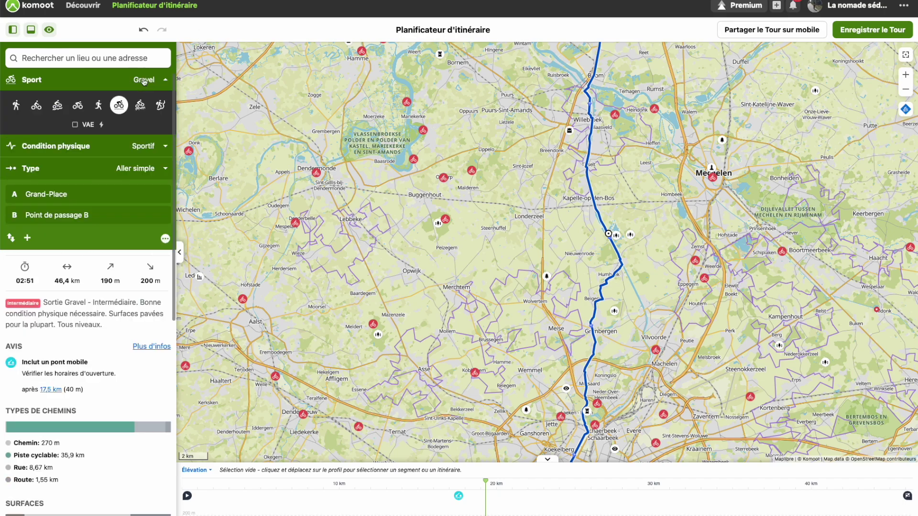
pyautogui.click(75, 125)
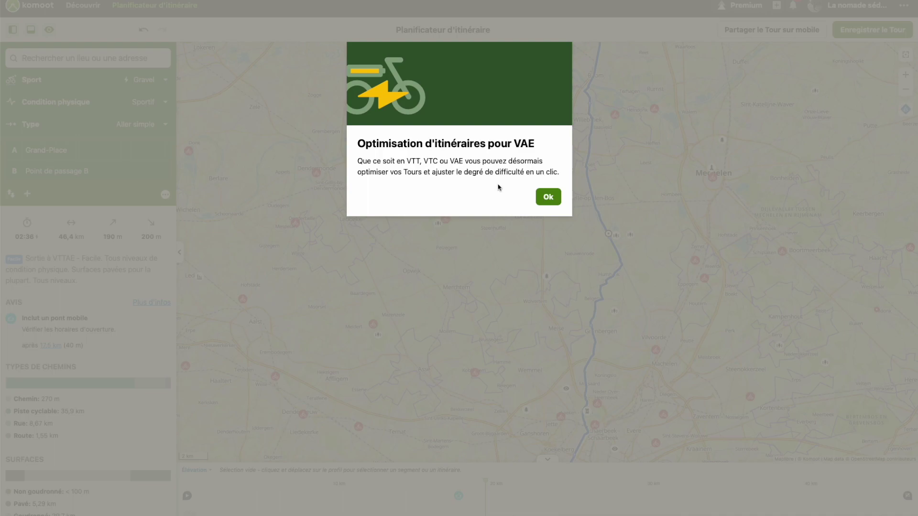
pyautogui.click(548, 197)
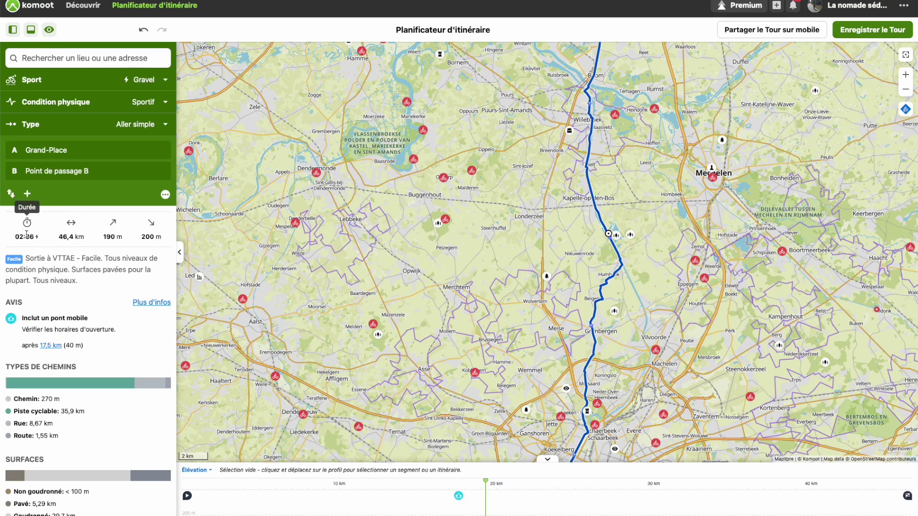
pyautogui.click(145, 80)
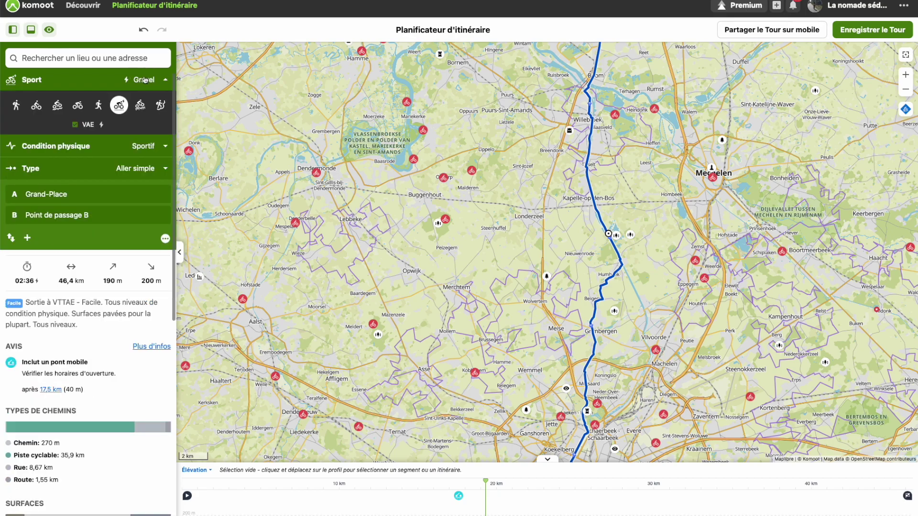
pyautogui.click(76, 125)
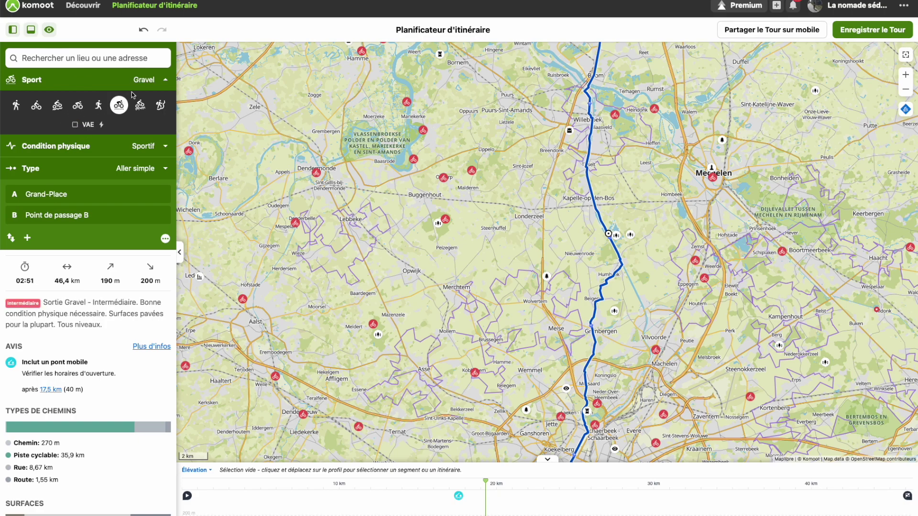
pyautogui.click(146, 82)
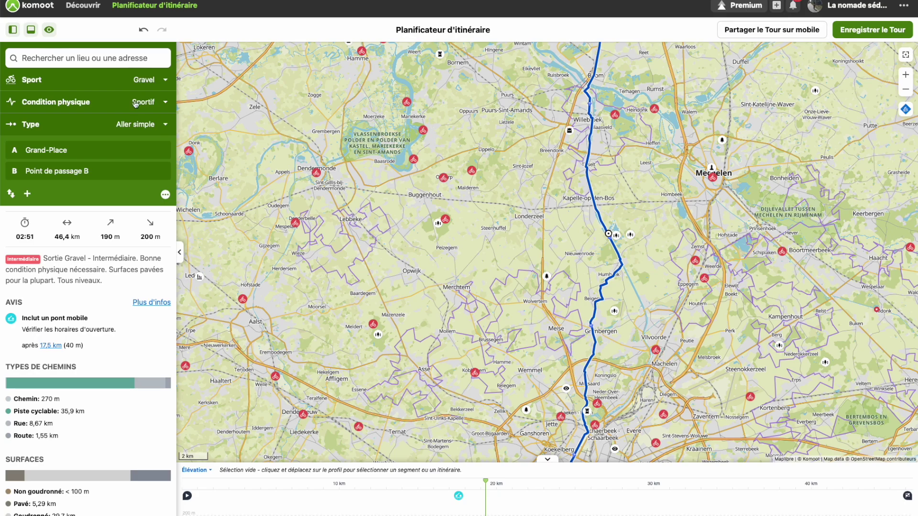
# Try the physical condition levels Débutant and Pro for the route, and return the level to Sportif.
pyautogui.click(136, 104)
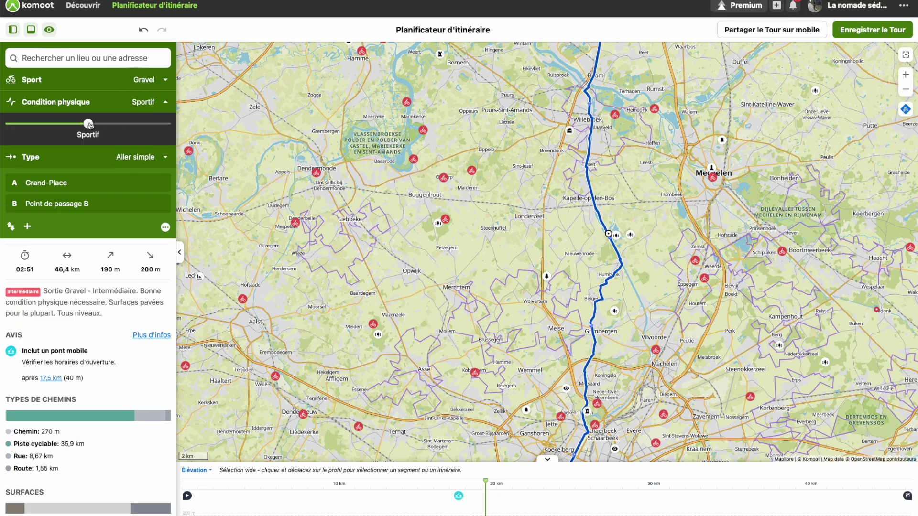
pyautogui.moveTo(90, 125); pyautogui.dragTo(11, 125)
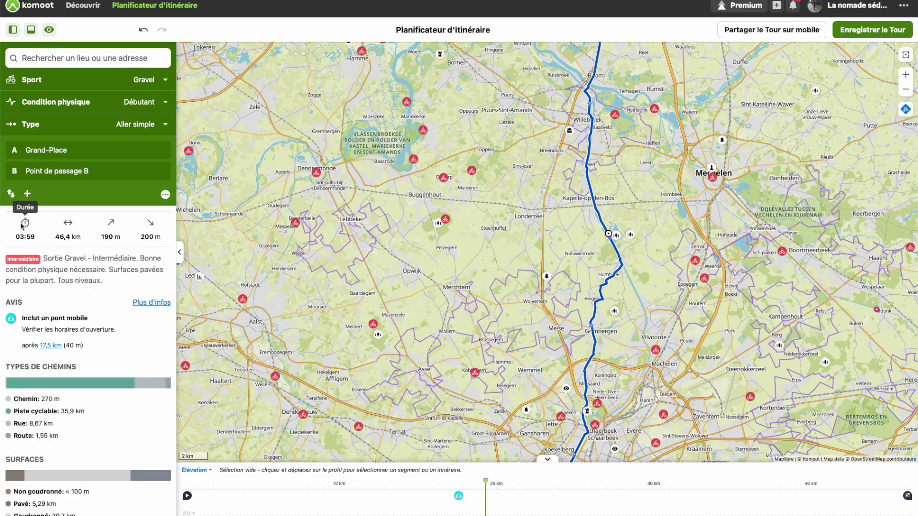
pyautogui.click(119, 101)
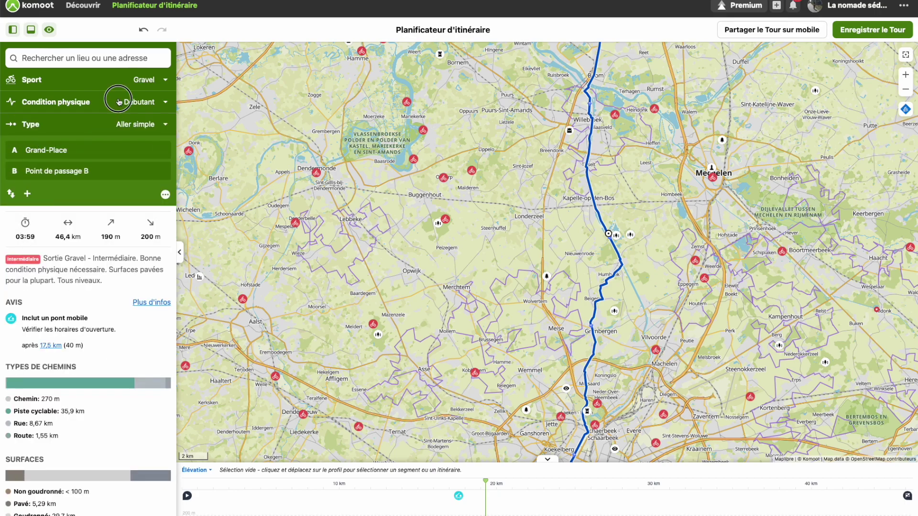
pyautogui.moveTo(12, 125); pyautogui.dragTo(172, 128)
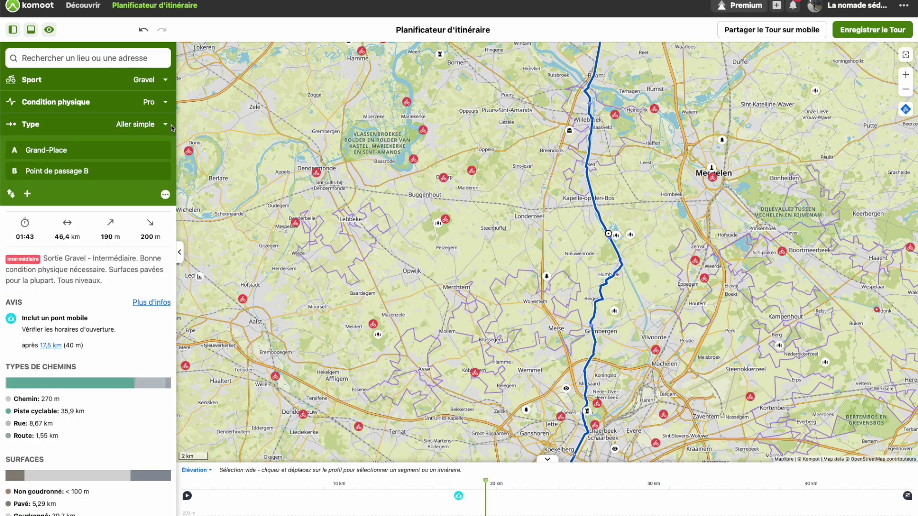
pyautogui.click(157, 102)
pyautogui.moveTo(166, 124); pyautogui.dragTo(88, 123)
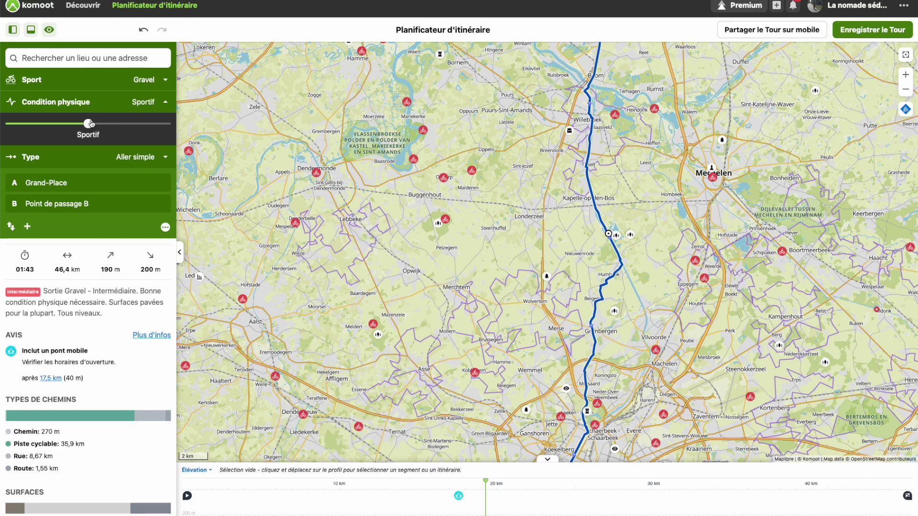
pyautogui.click(146, 103)
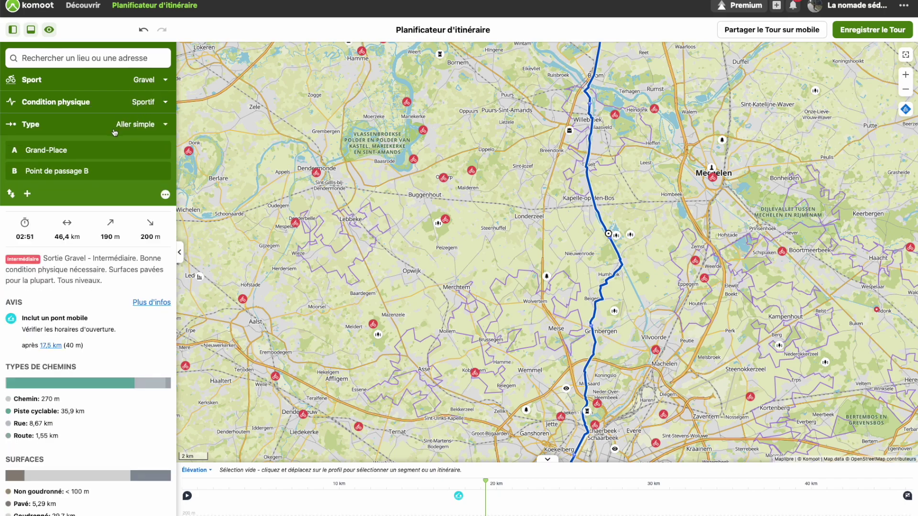
# Try the route type Boucle, view the whole loop on the map, and restore the type to Aller simple.
pyautogui.click(145, 125)
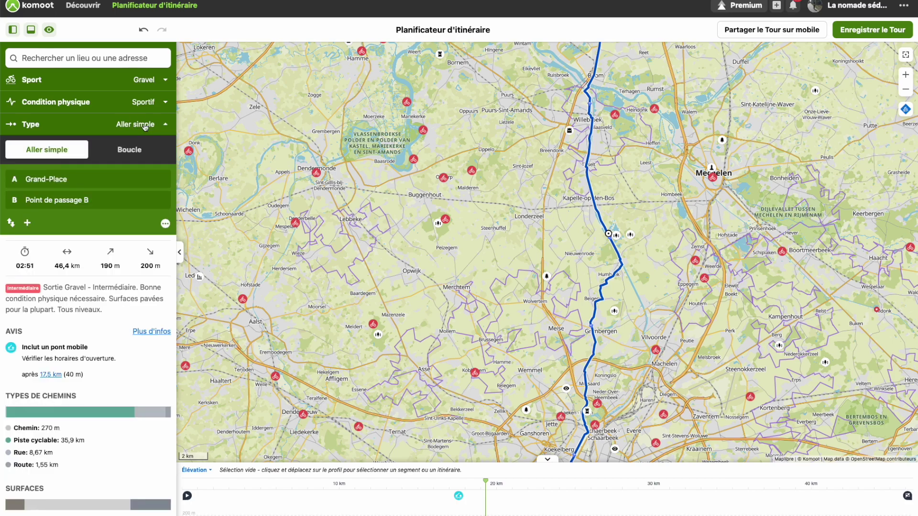
pyautogui.click(137, 150)
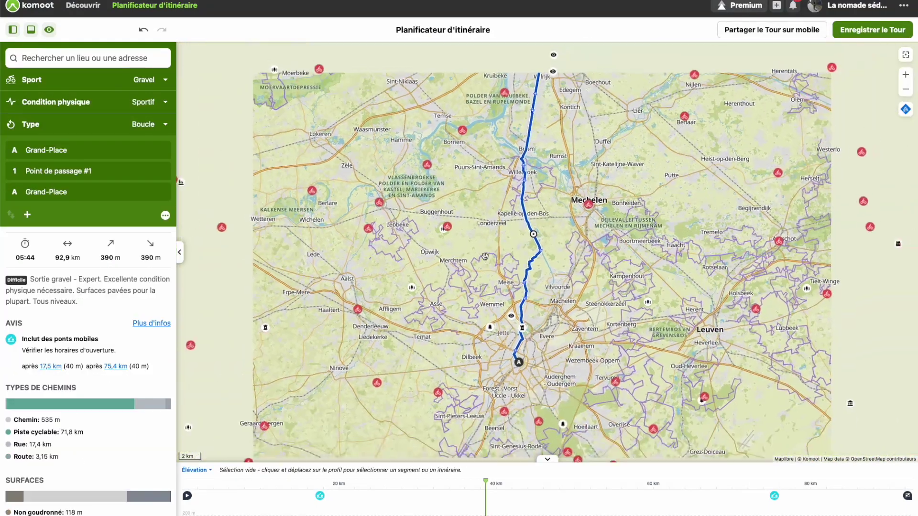
pyautogui.moveTo(658, 249); pyautogui.dragTo(659, 307)
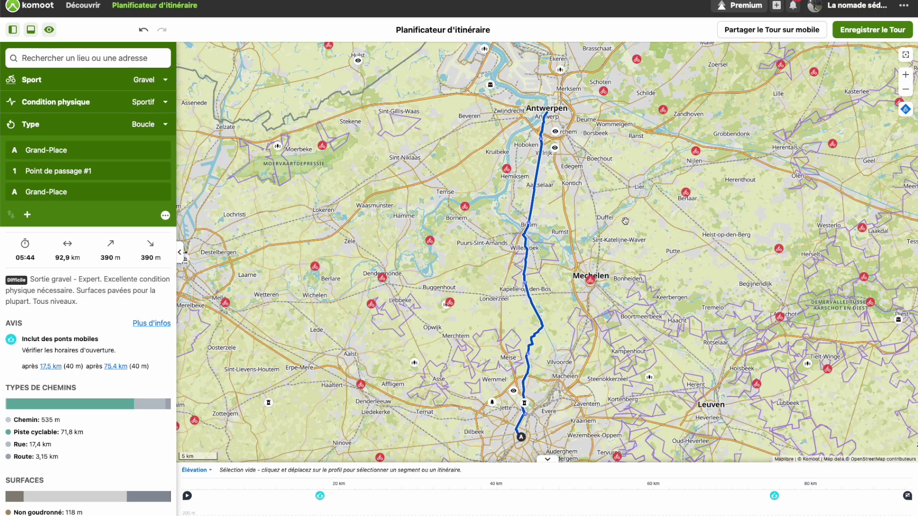
pyautogui.moveTo(122, 200)
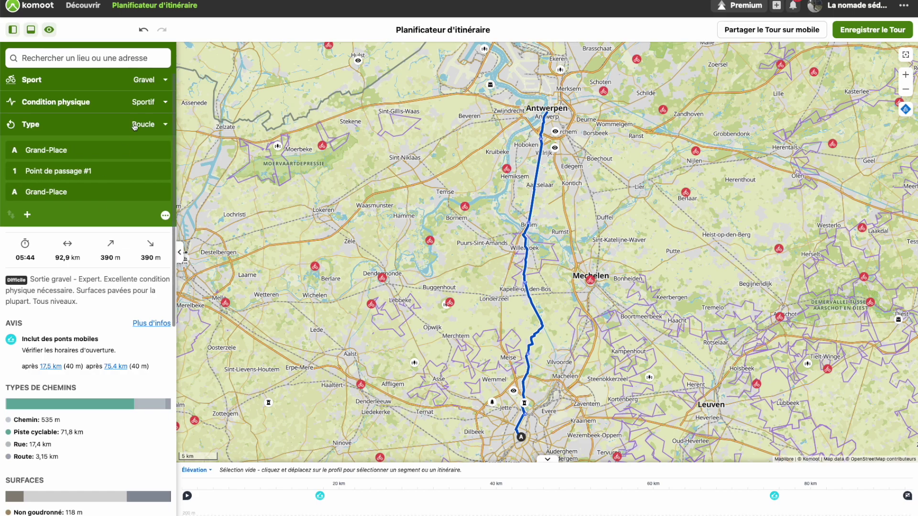
pyautogui.click(149, 125)
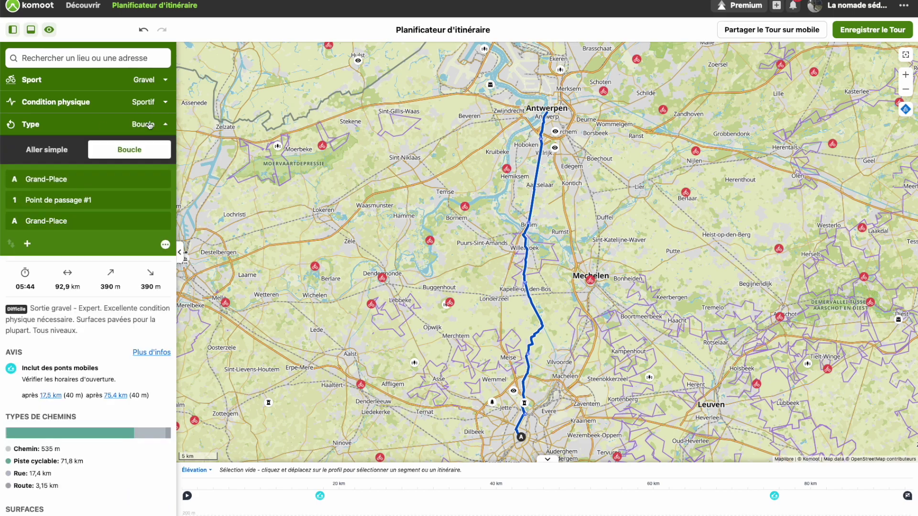
pyautogui.click(47, 150)
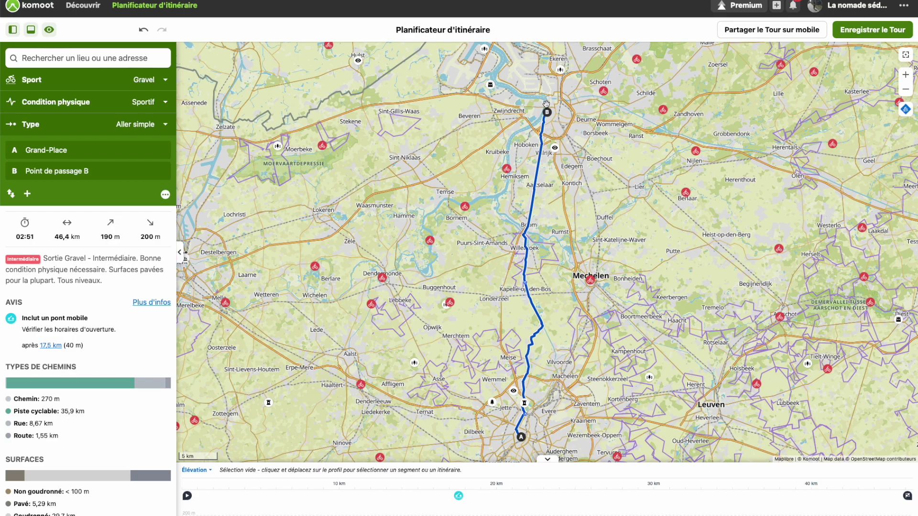
# Try including a waypoint at Duffel, north of Mechelen, in the route and undo the addition.
pyautogui.click(606, 214)
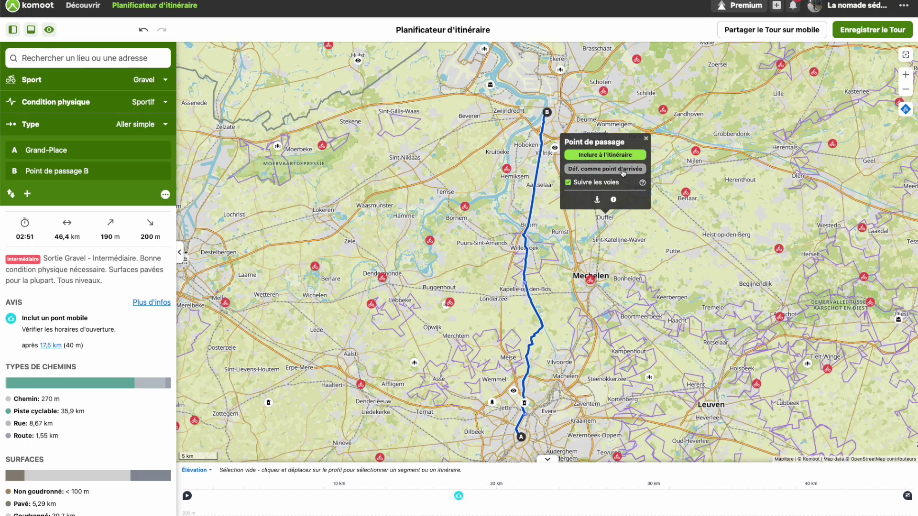
pyautogui.click(617, 154)
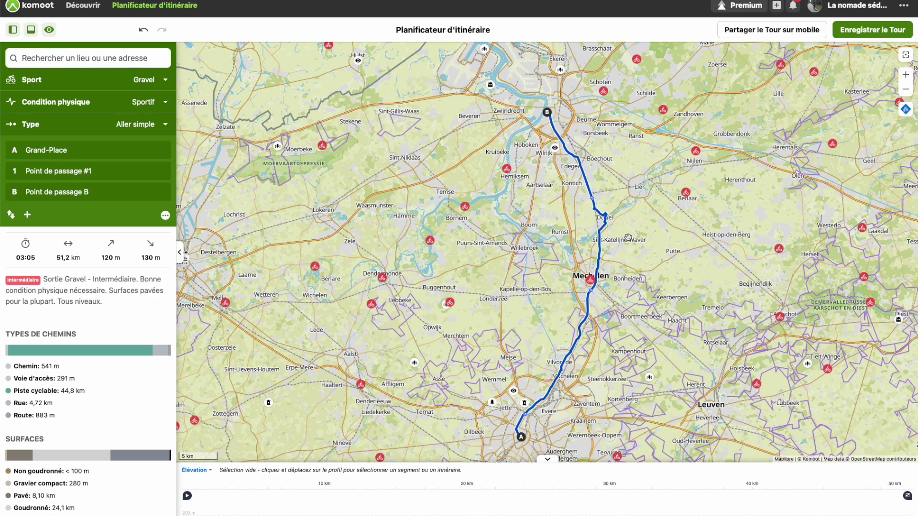
pyautogui.click(143, 30)
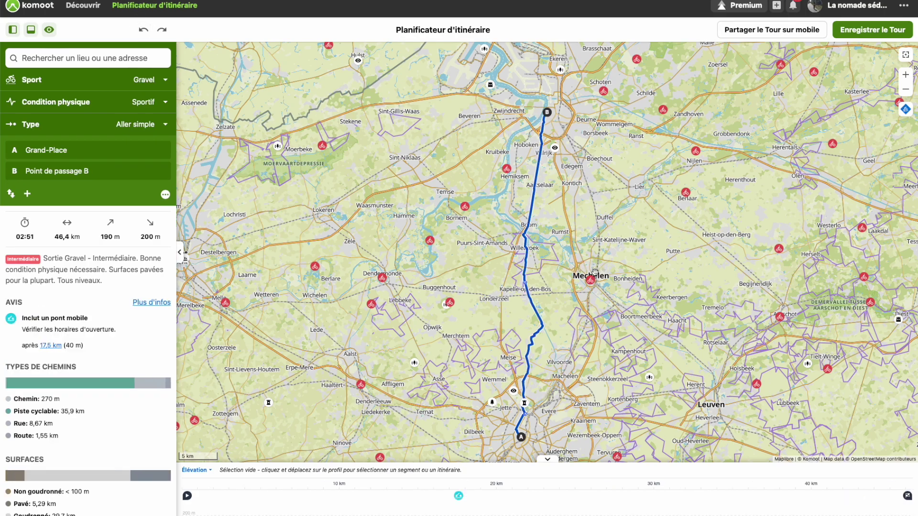
# Set the point at Duffel, north of Mechelen, as the route's new arrival point.
pyautogui.click(604, 217)
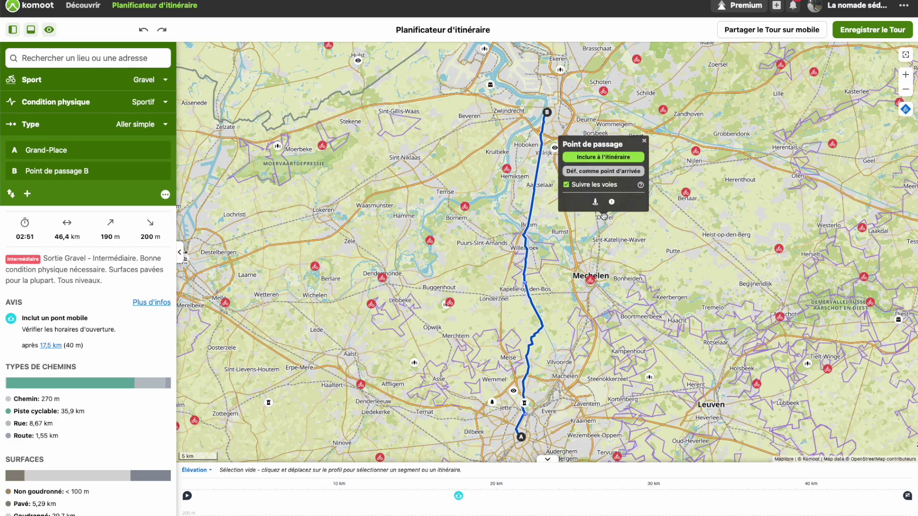
pyautogui.click(619, 176)
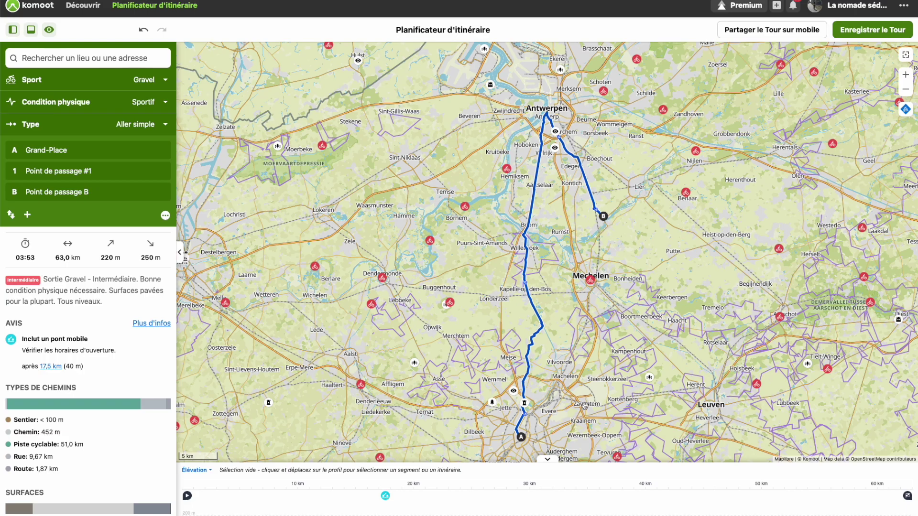
# Try setting a point beside the Grand-Place start in Brussels as the arrival point, and undo that change.
pyautogui.moveTo(585, 405); pyautogui.dragTo(600, 345)
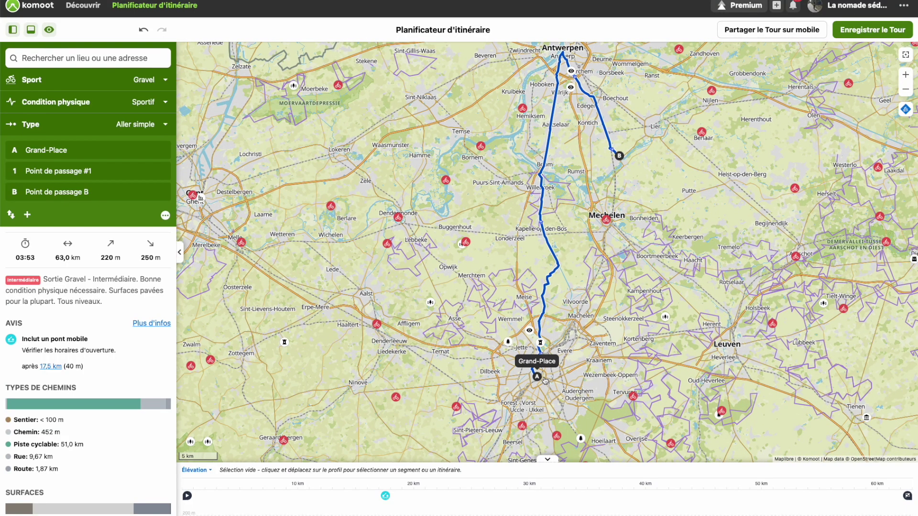
pyautogui.scroll(10, 543, 380)
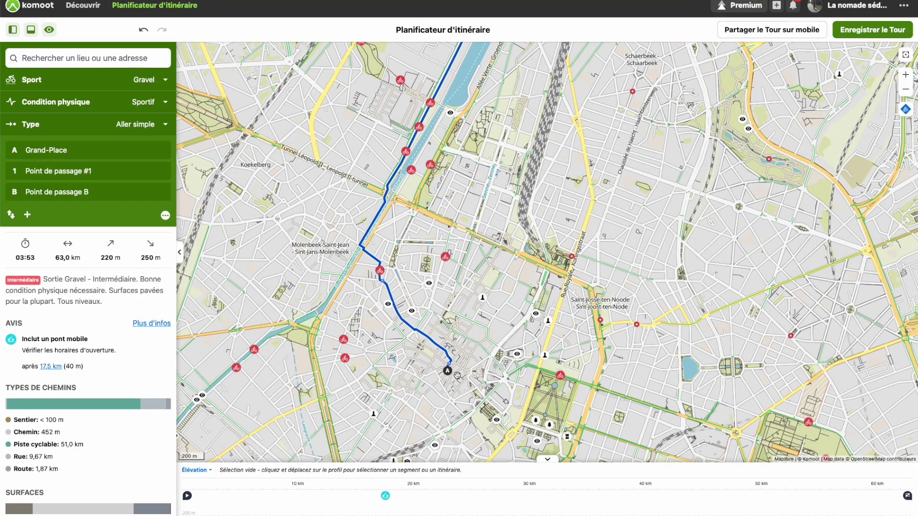
pyautogui.click(457, 375)
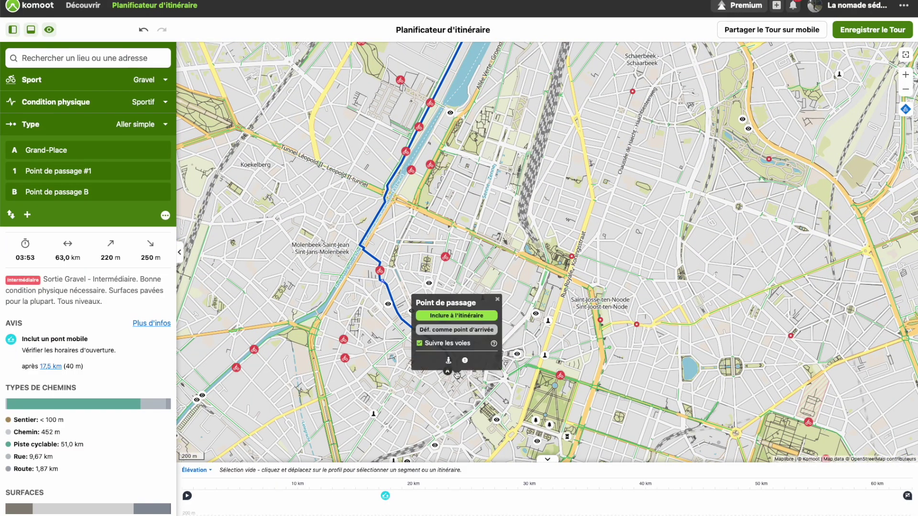
pyautogui.click(463, 329)
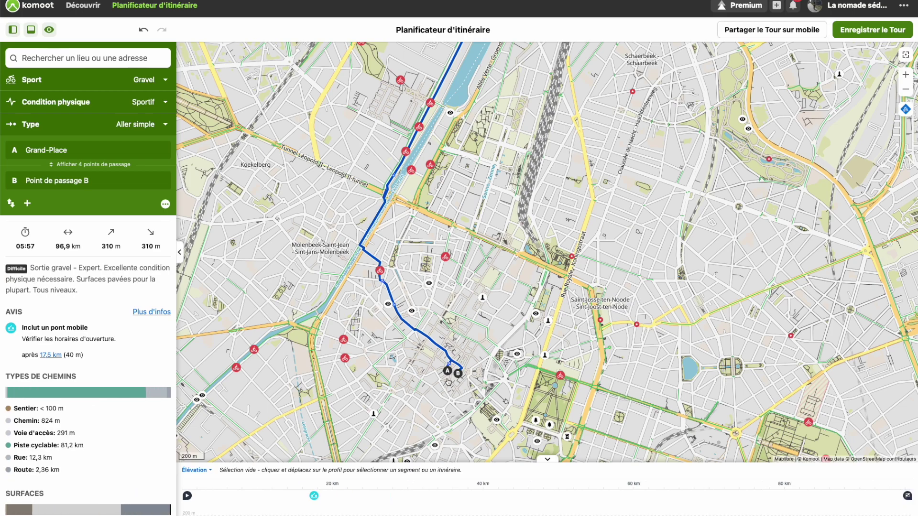
pyautogui.click(143, 29)
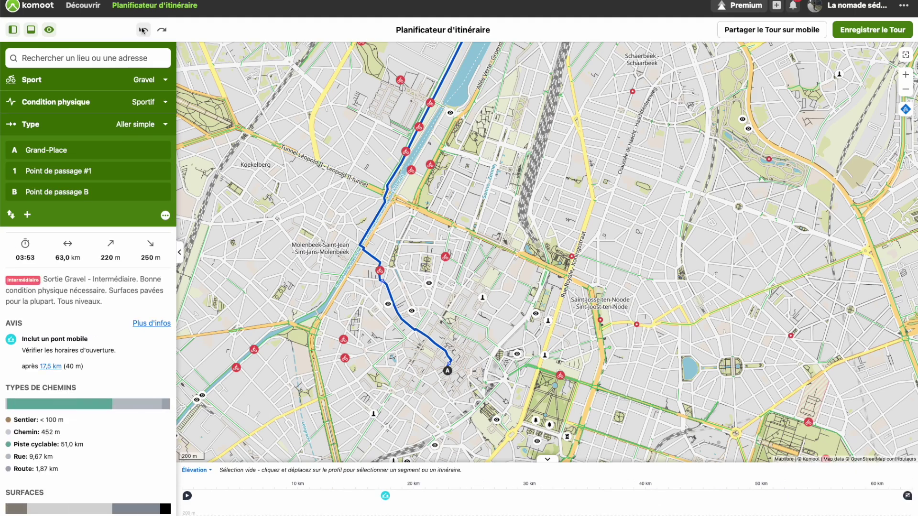
pyautogui.scroll(-5, 500, 182)
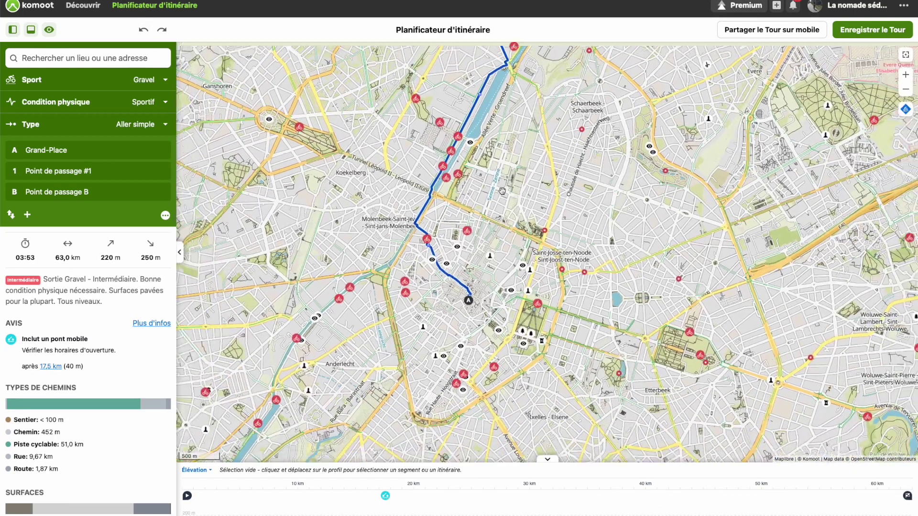
# Set the Mechelen cycling highlight as the route's new arrival point.
pyautogui.scroll(-5, 591, 167)
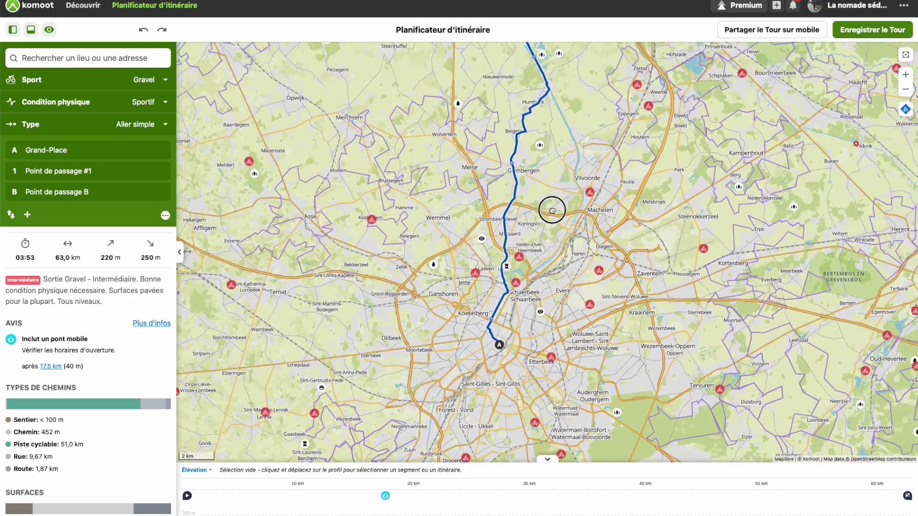
pyautogui.moveTo(549, 209); pyautogui.dragTo(524, 247)
pyautogui.scroll(-3, 524, 247)
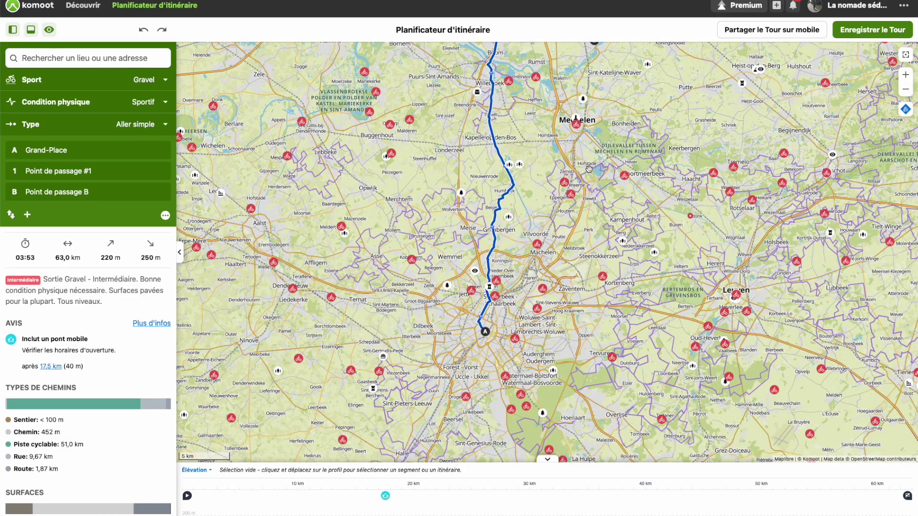
pyautogui.moveTo(609, 143); pyautogui.dragTo(566, 282)
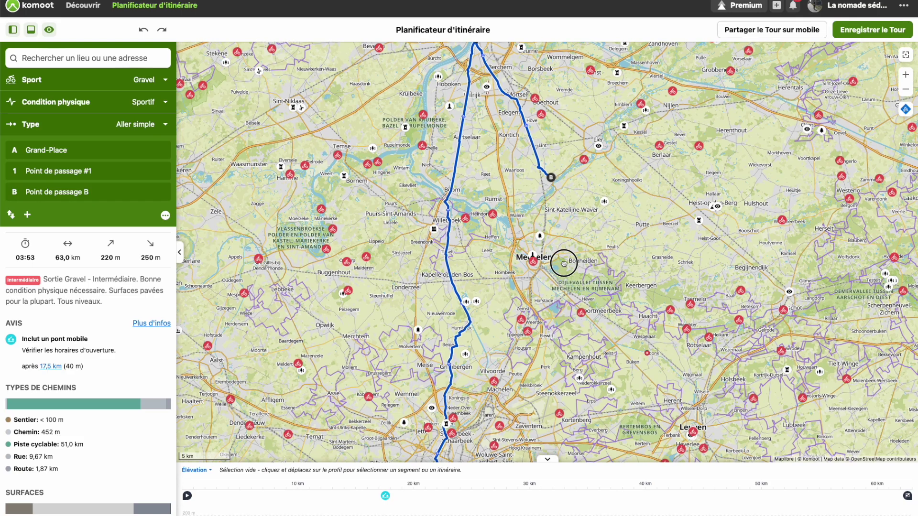
pyautogui.doubleClick(564, 261)
pyautogui.scroll(-2, 574, 242)
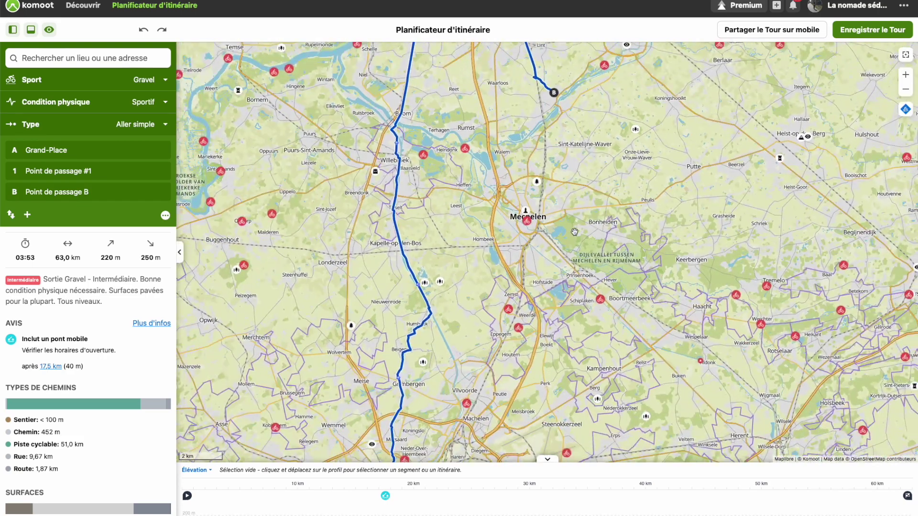
pyautogui.moveTo(576, 205); pyautogui.dragTo(576, 258)
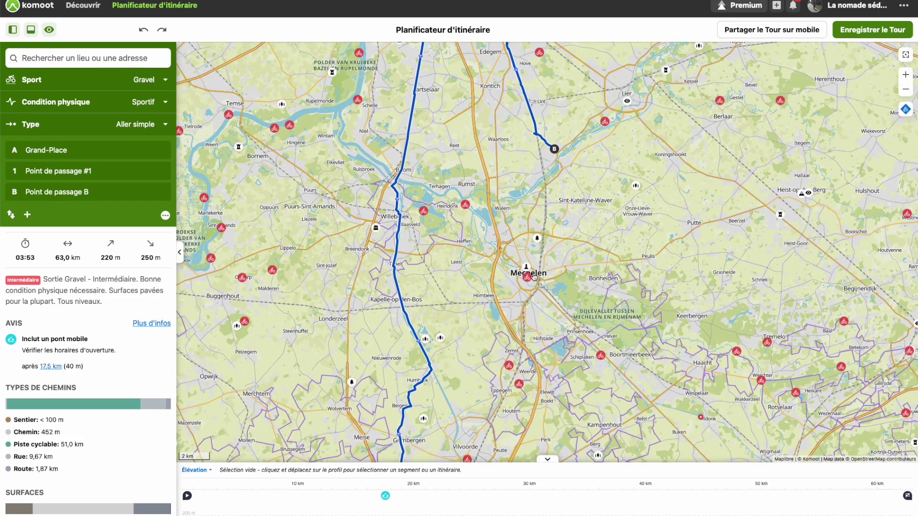
pyautogui.click(526, 277)
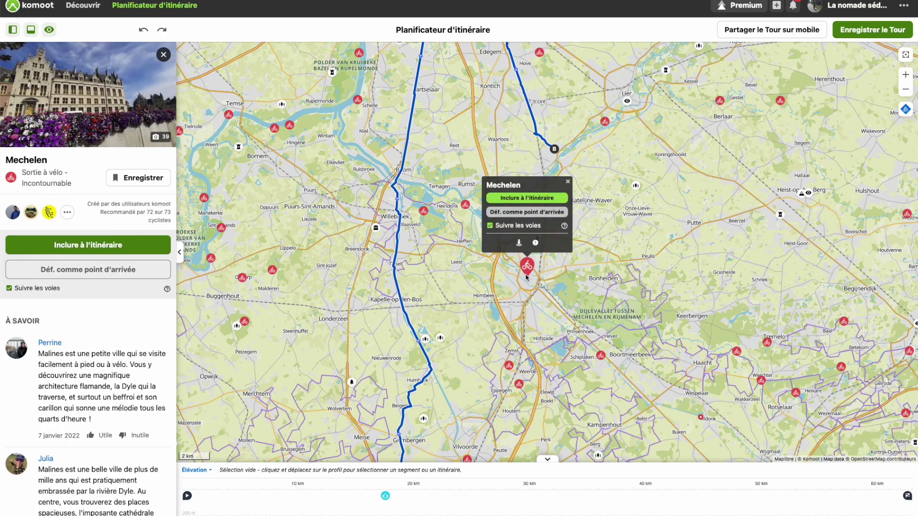
pyautogui.click(528, 216)
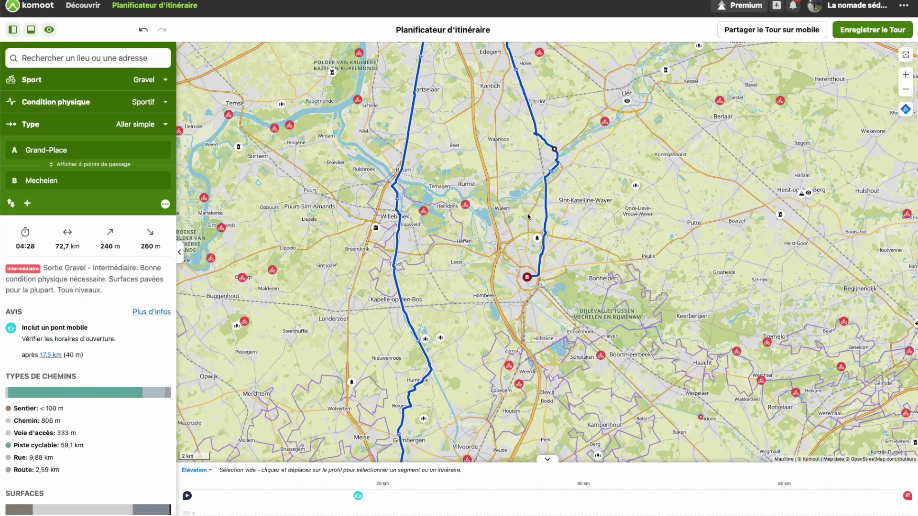
# Extend the route south from Mechelen by setting the highlight La Senne - Vilvoorde as its arrival point.
pyautogui.scroll(-3, 536, 278)
pyautogui.moveTo(537, 265); pyautogui.dragTo(542, 236)
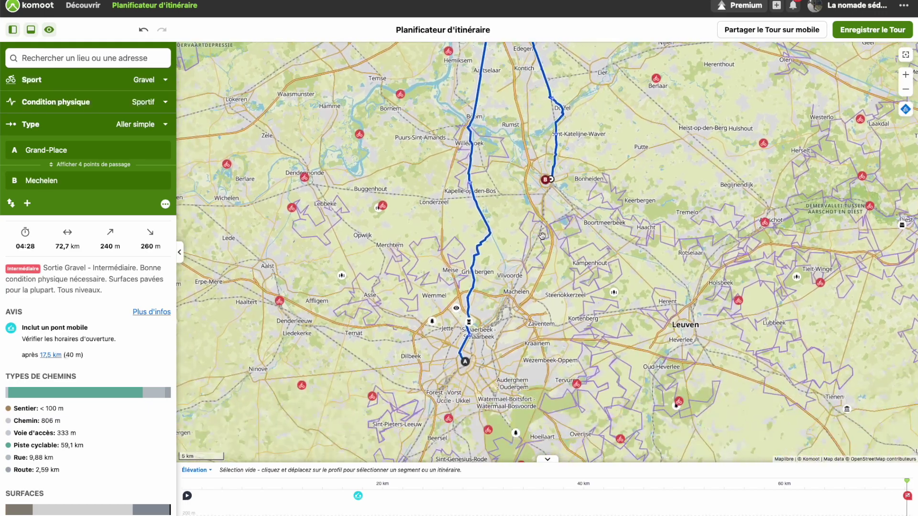
pyautogui.scroll(3, 542, 235)
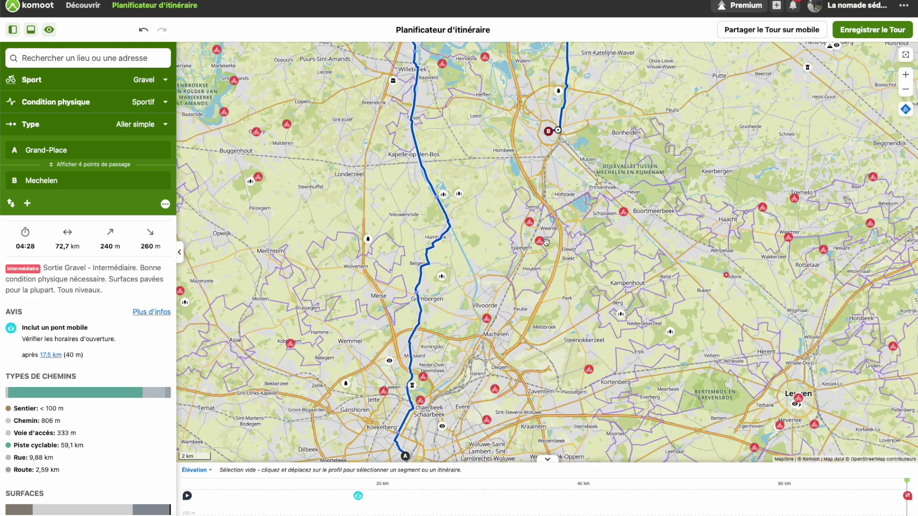
pyautogui.click(488, 319)
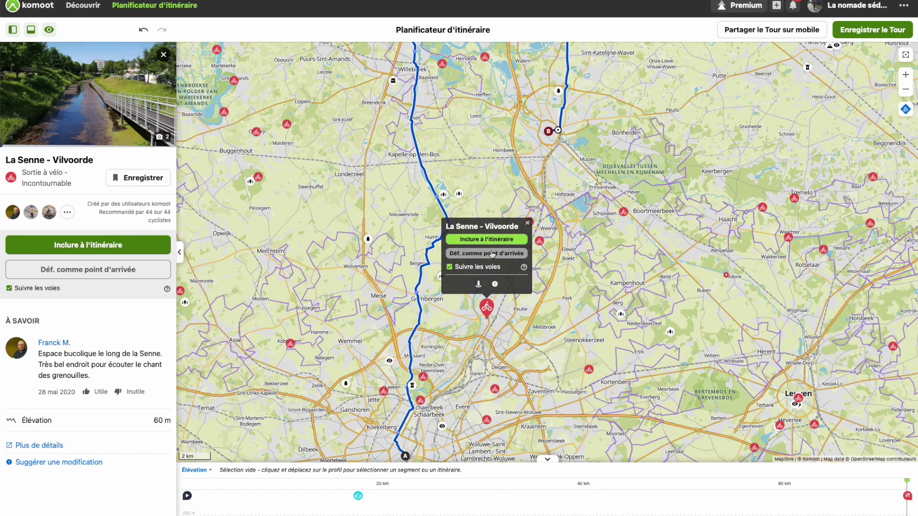
pyautogui.click(487, 239)
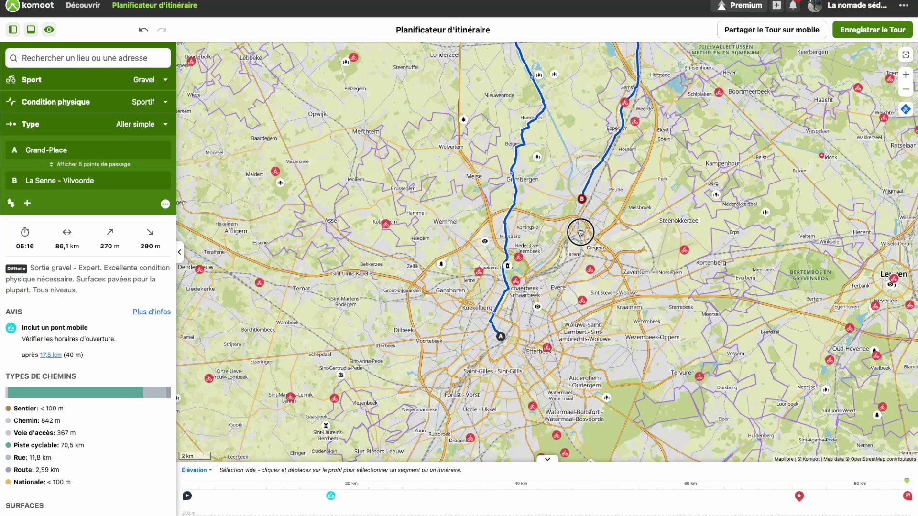
# Set a point just beside the Grand-Place start in Brussels as the route's arrival point.
pyautogui.scroll(5, 498, 353)
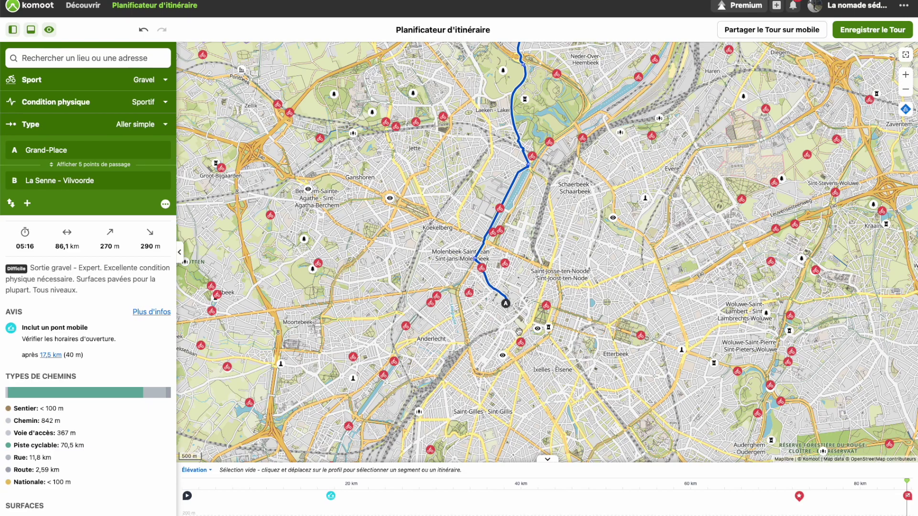
pyautogui.click(517, 305)
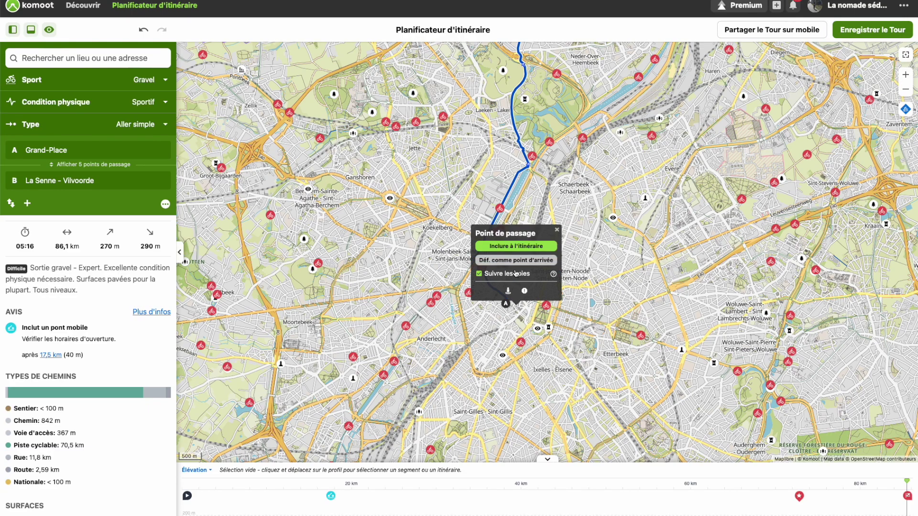
pyautogui.click(514, 268)
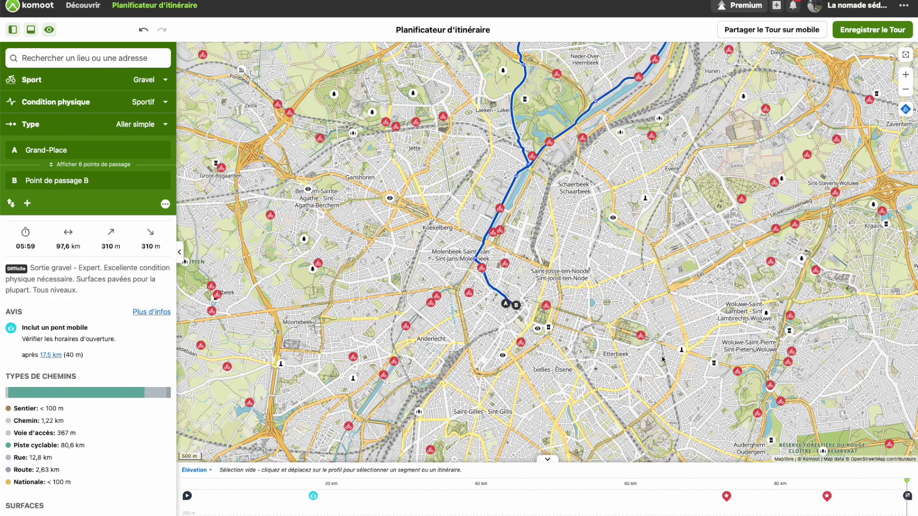
# View the whole loop, expand the waypoint list, inspect Point de passage #2 on the map without deleting it, and collapse the list.
pyautogui.scroll(-6, 663, 359)
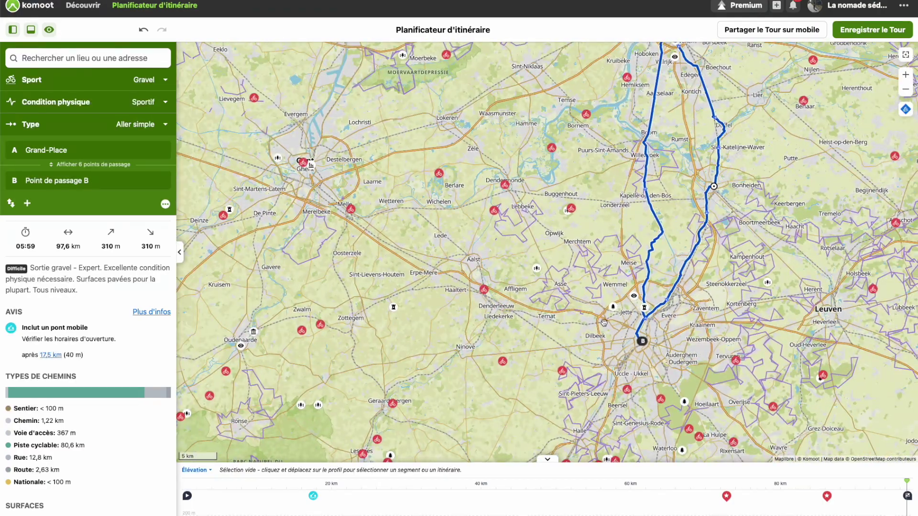
pyautogui.moveTo(594, 322); pyautogui.dragTo(490, 408)
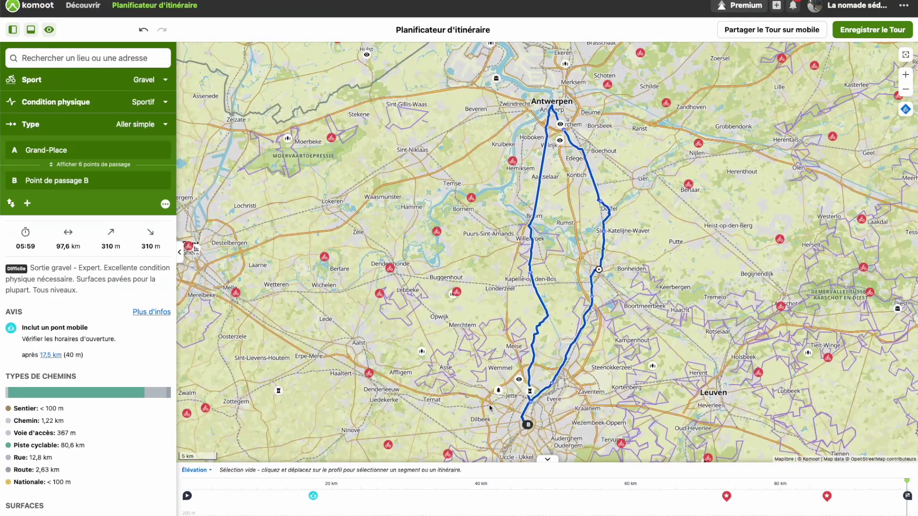
pyautogui.scroll(-1, 489, 408)
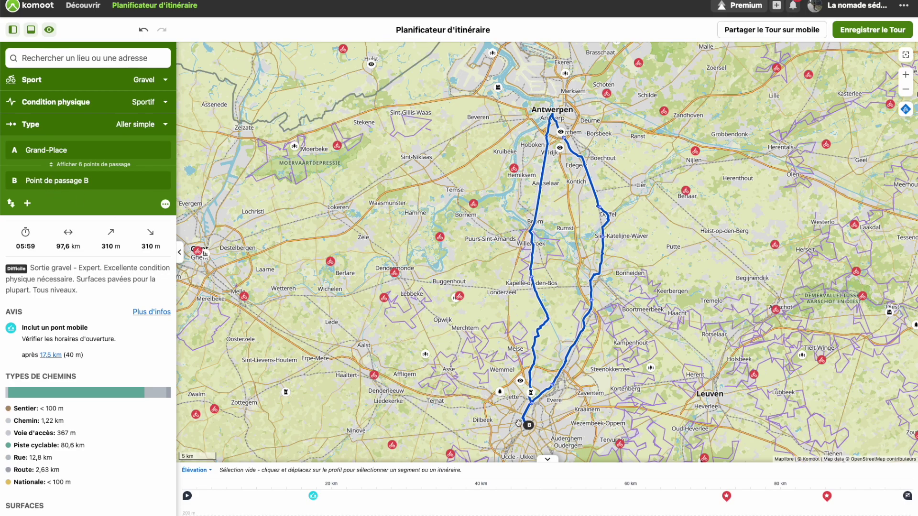
pyautogui.click(55, 164)
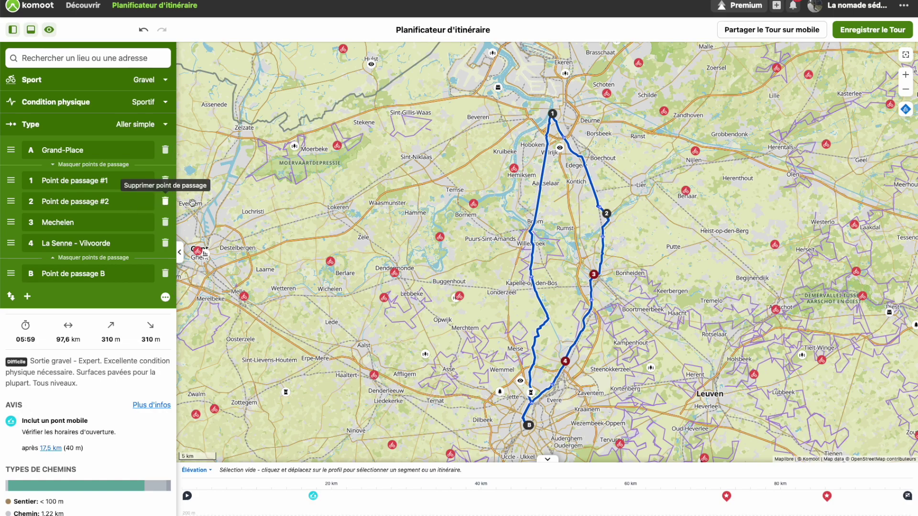
pyautogui.click(606, 213)
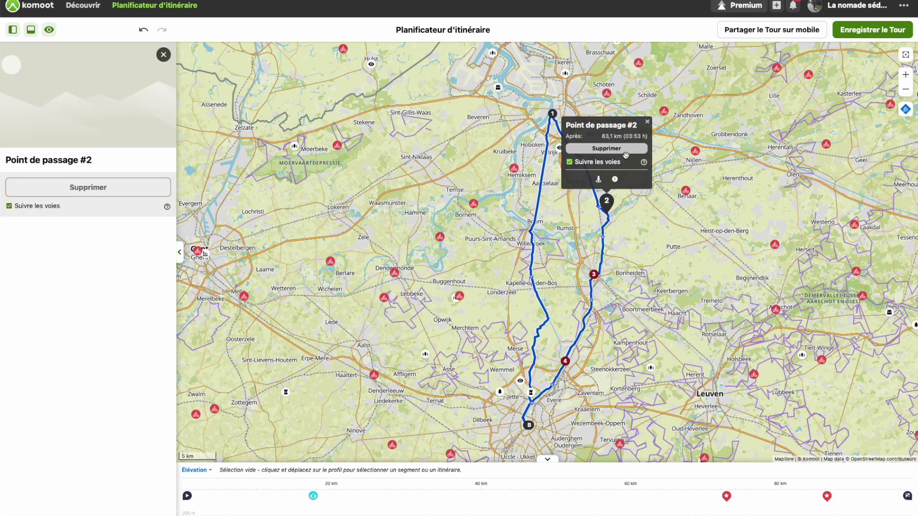
pyautogui.click(647, 124)
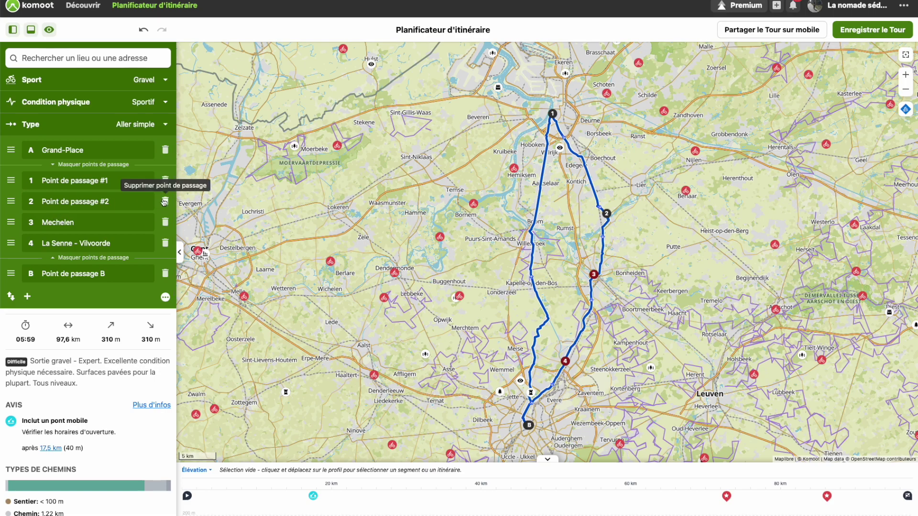
pyautogui.click(94, 165)
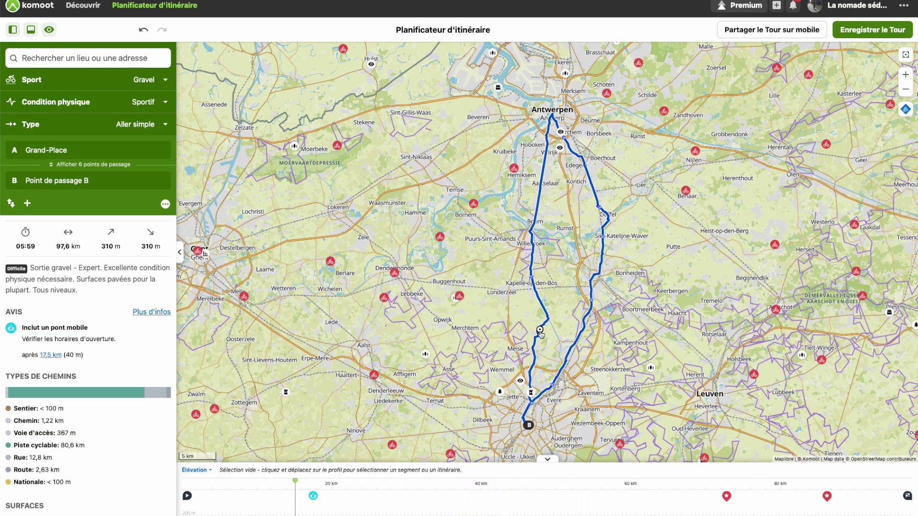
# Try reversing the route's direction and restore Grand-Place as the starting point.
pyautogui.click(12, 204)
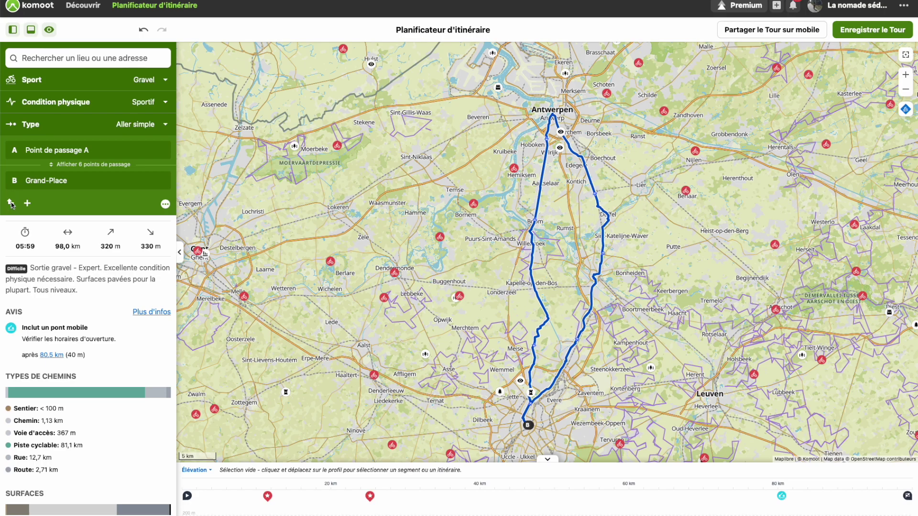
pyautogui.click(12, 204)
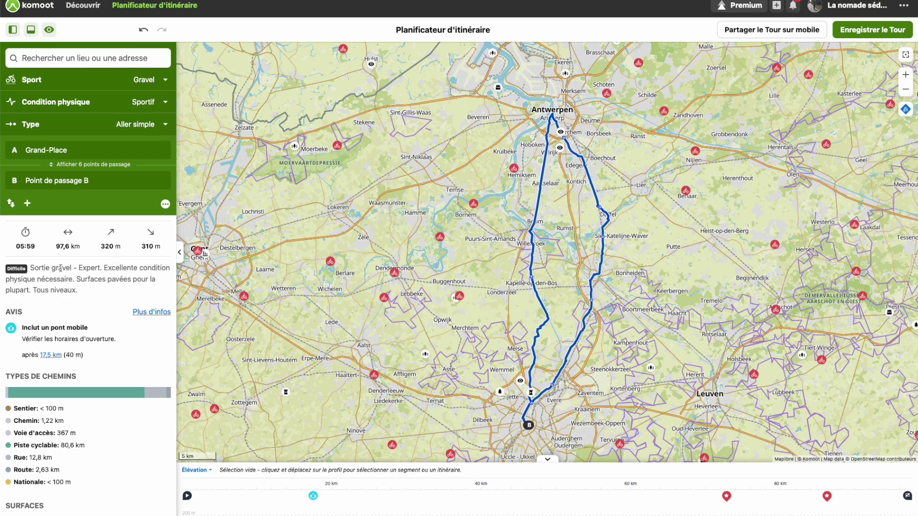
# Examine the movable bridge notice for the route and the canal crossing near Humbeek on the map.
pyautogui.scroll(-2, 61, 269)
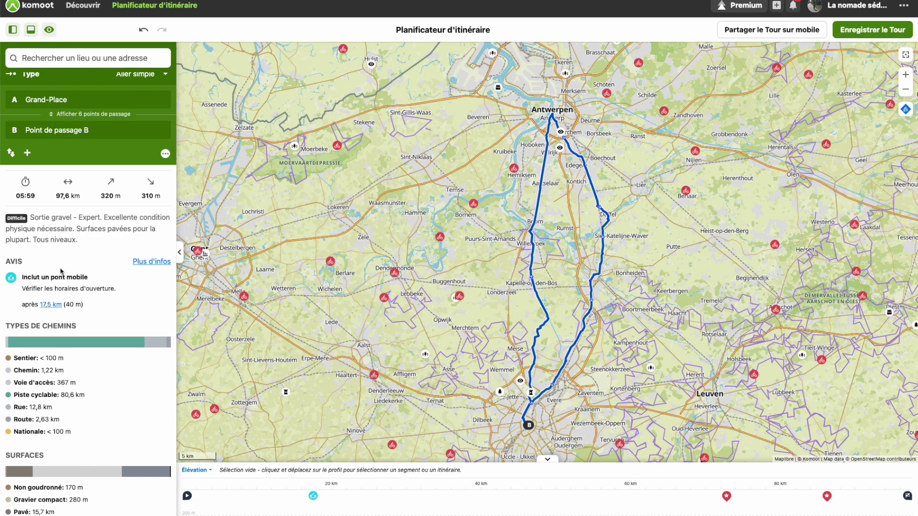
pyautogui.scroll(-1, 61, 271)
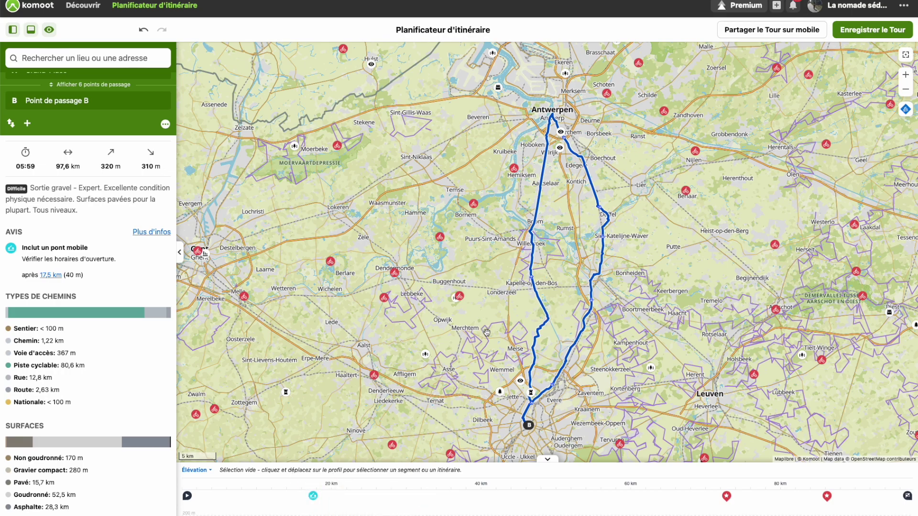
pyautogui.scroll(5, 557, 338)
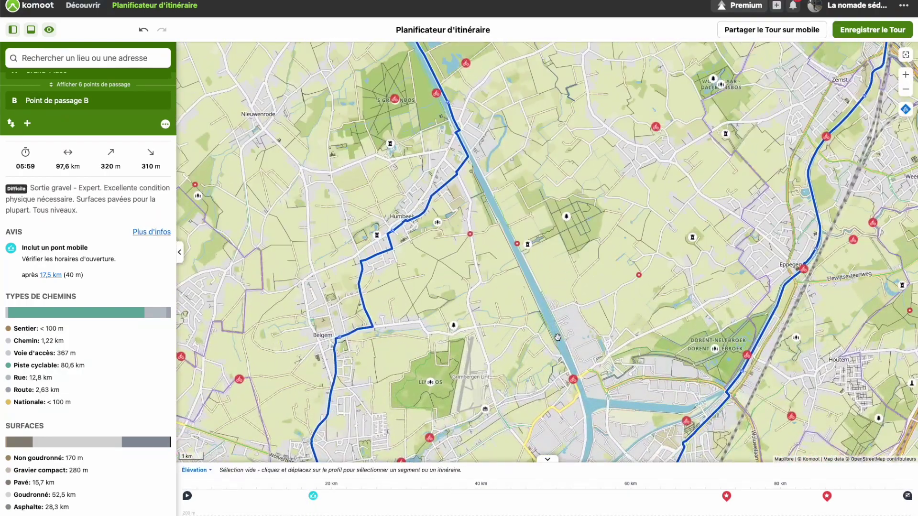
pyautogui.moveTo(528, 165); pyautogui.dragTo(531, 294)
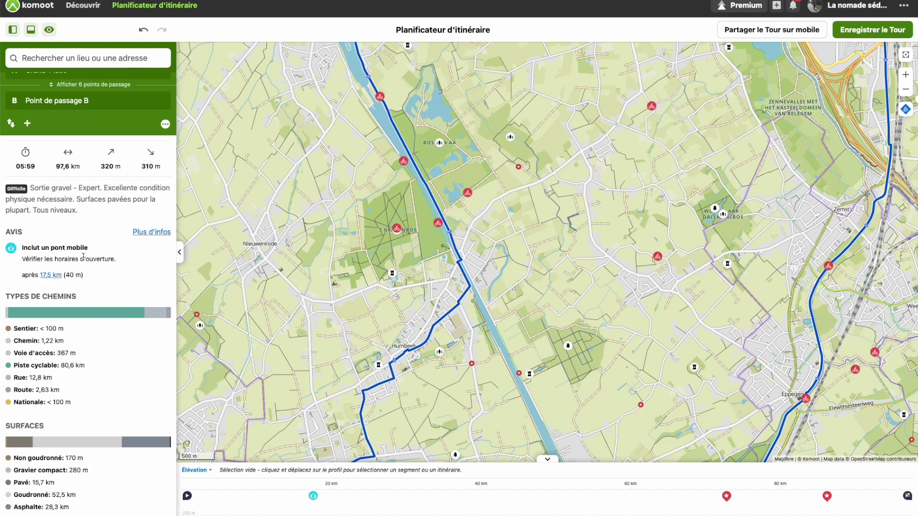
pyautogui.scroll(-5, 434, 260)
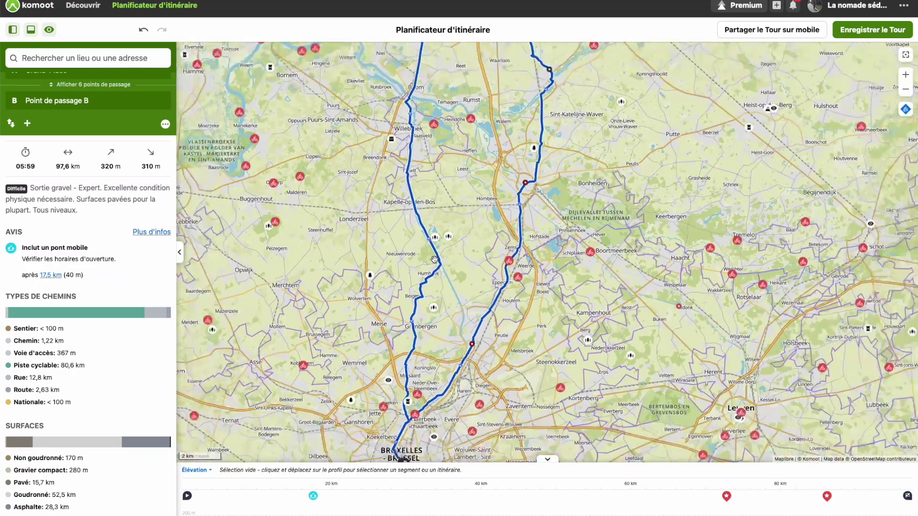
pyautogui.scroll(-2, 434, 260)
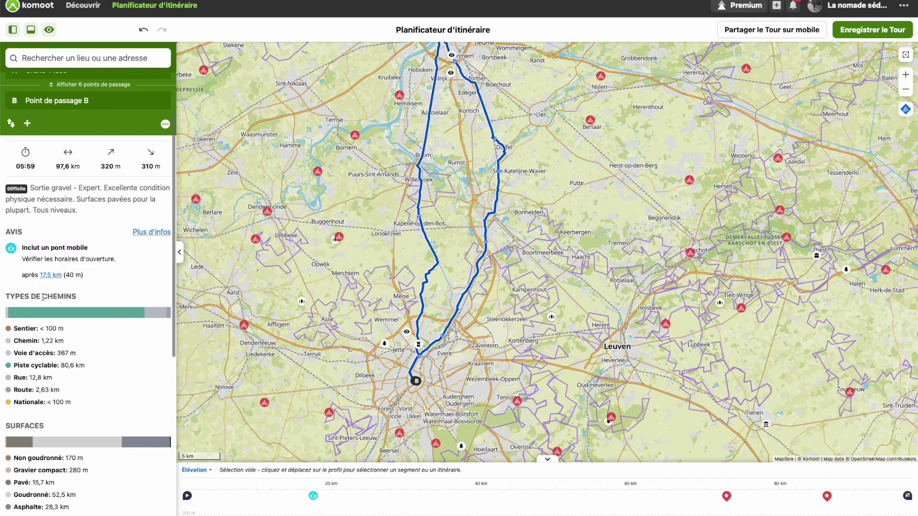
# Review the route's way types, surfaces, weather forecast section and average speed details, and return to the route settings.
pyautogui.scroll(-2, 43, 297)
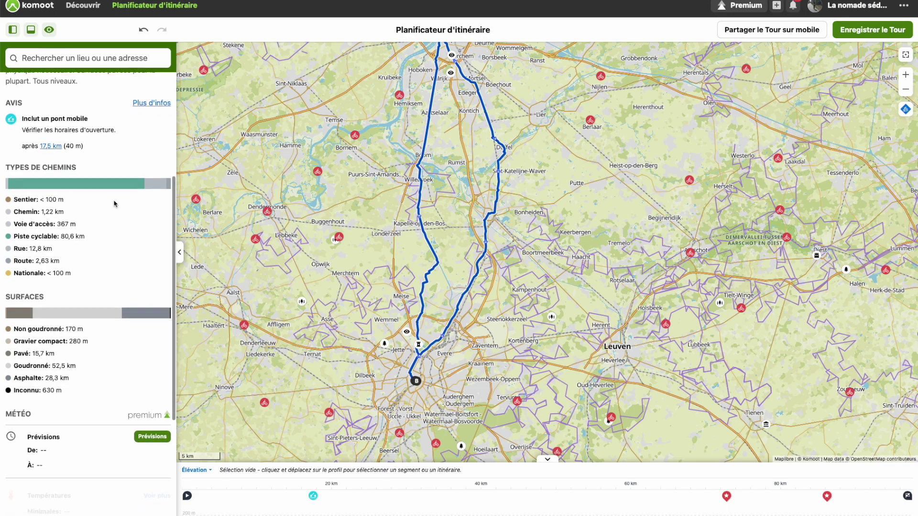
pyautogui.scroll(-1, 115, 197)
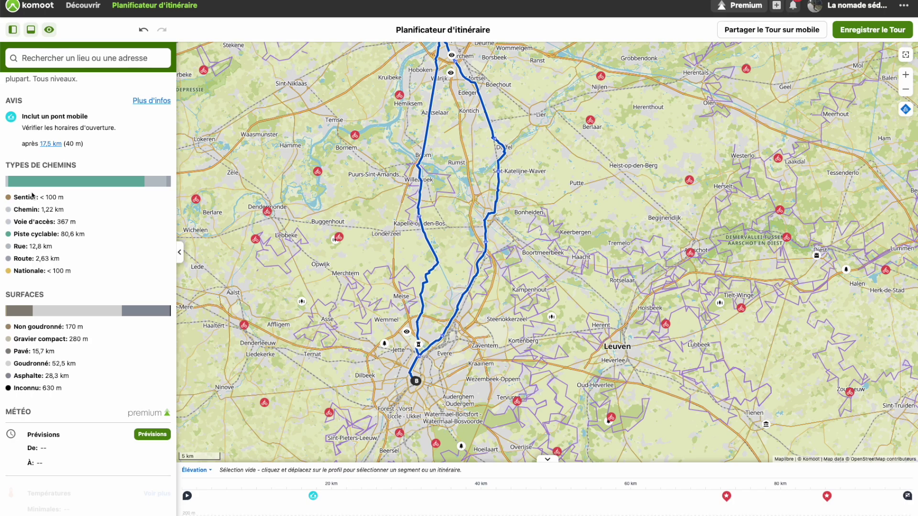
pyautogui.moveTo(63, 238)
pyautogui.scroll(-1, 85, 273)
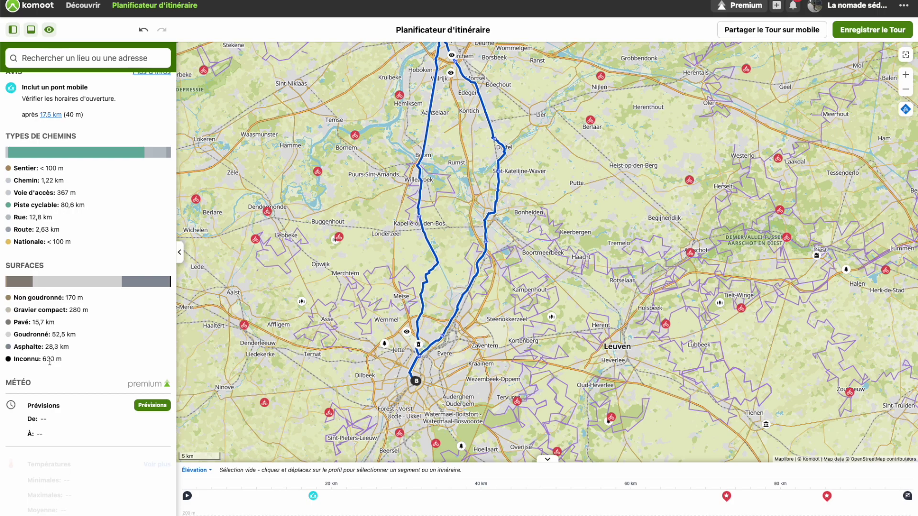
pyautogui.scroll(-5, 80, 365)
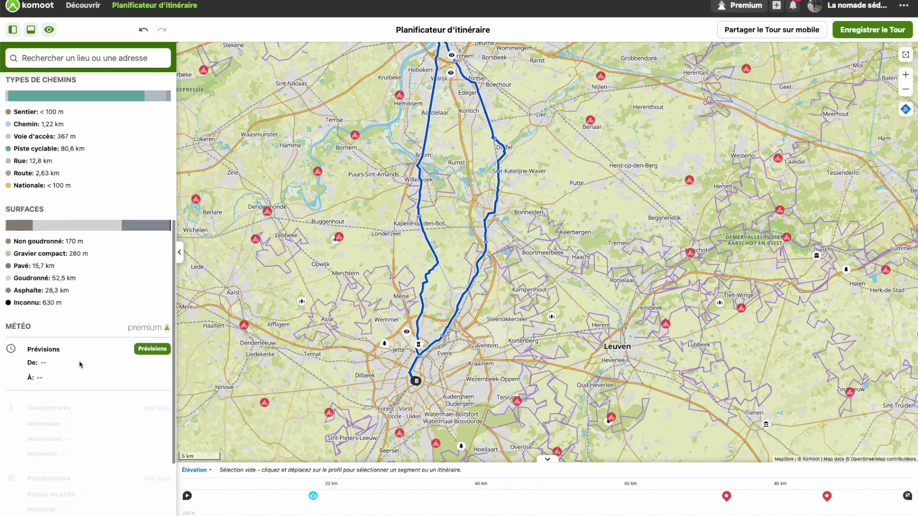
pyautogui.scroll(-1, 80, 365)
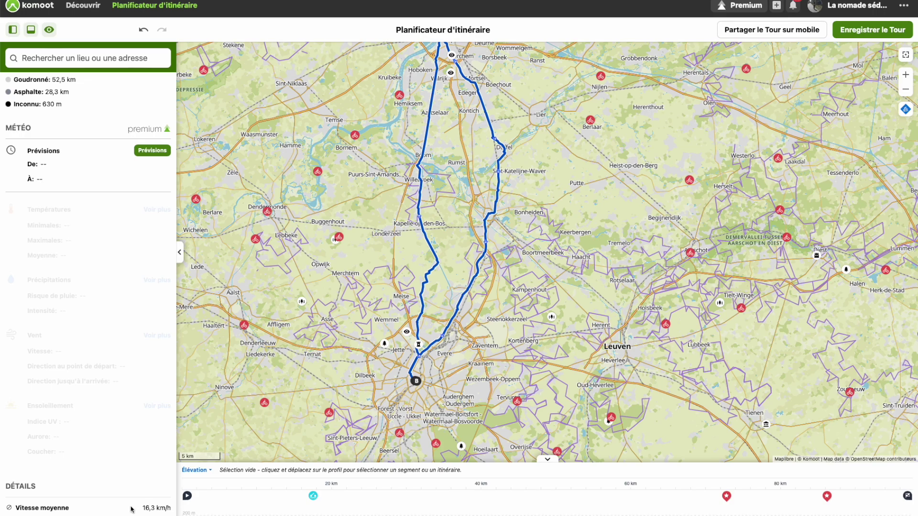
pyautogui.scroll(10, 86, 179)
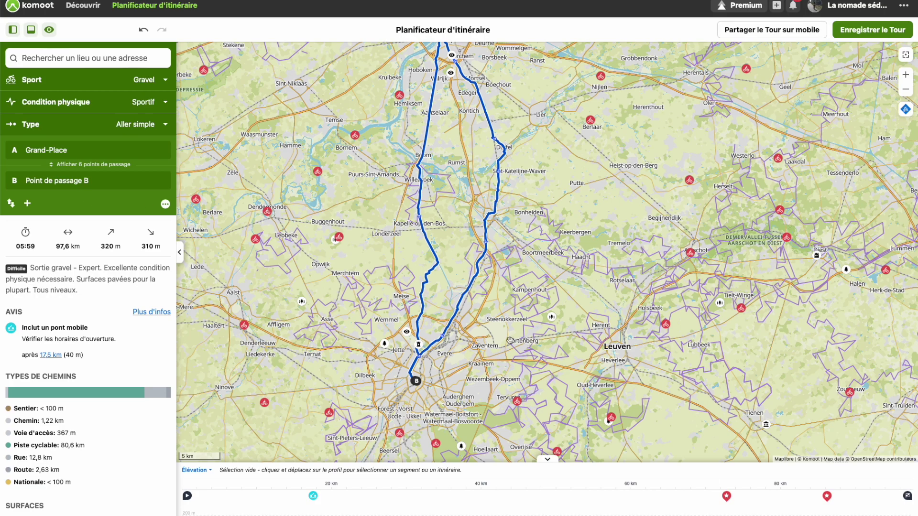
# Review the available map styles, examine Carte VTT between Willebroek and Mechelen, and compare it with Carte komoot.
pyautogui.moveTo(690, 223); pyautogui.dragTo(707, 269)
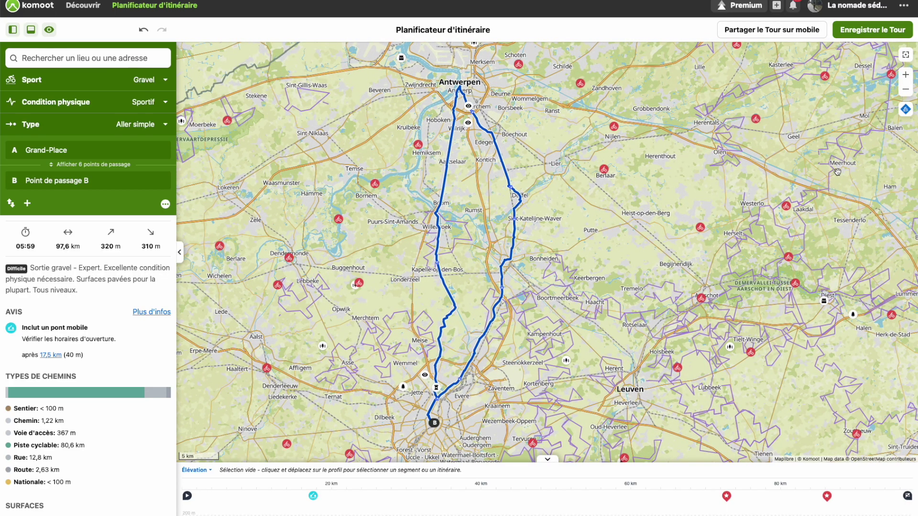
pyautogui.click(907, 111)
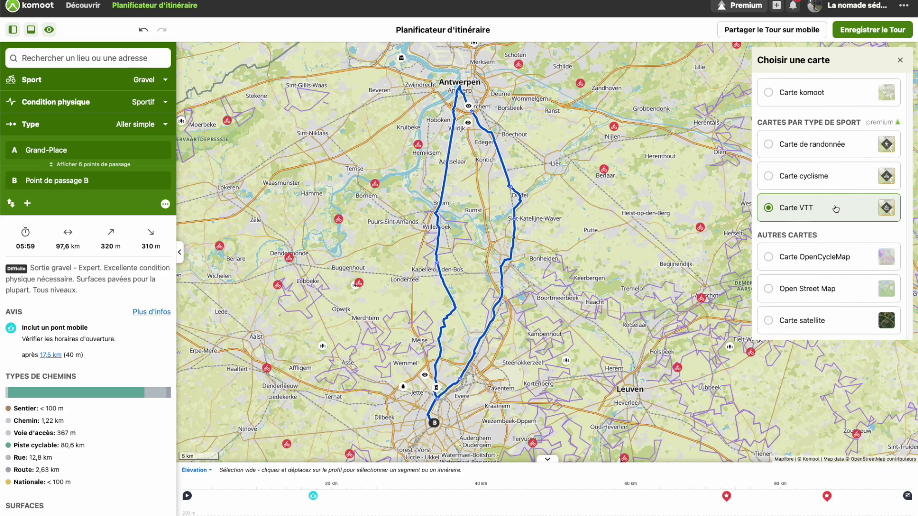
pyautogui.doubleClick(459, 244)
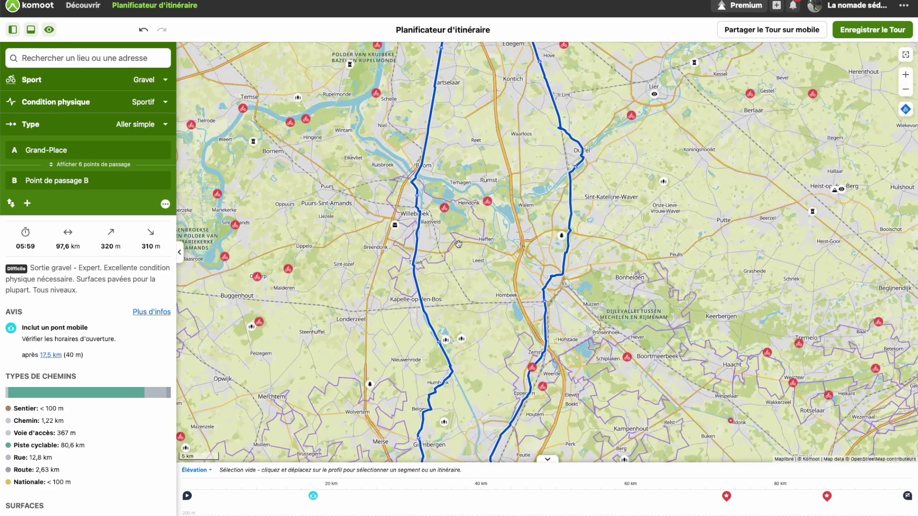
pyautogui.doubleClick(459, 244)
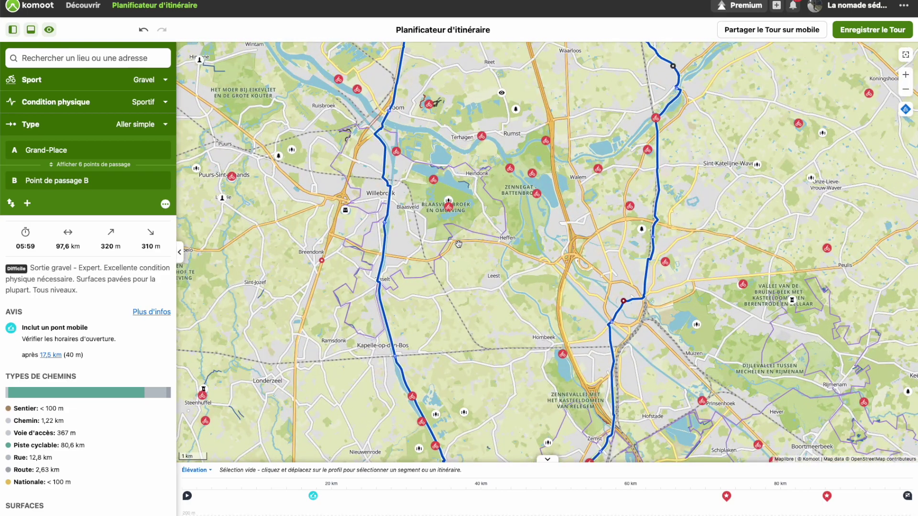
pyautogui.click(906, 110)
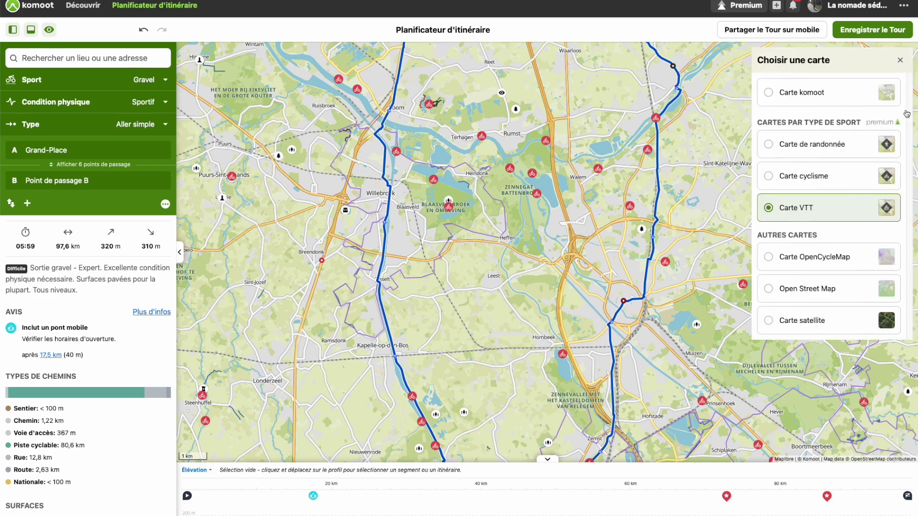
pyautogui.click(844, 94)
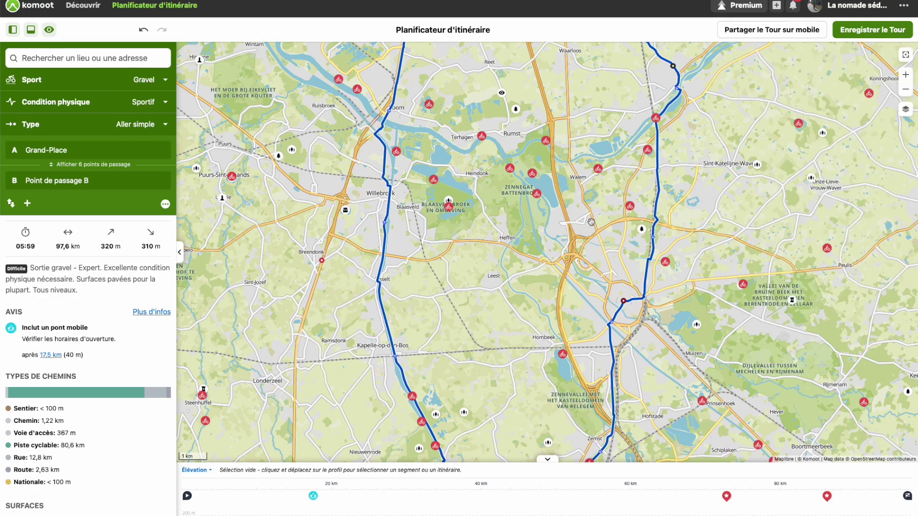
pyautogui.scroll(-1, 591, 222)
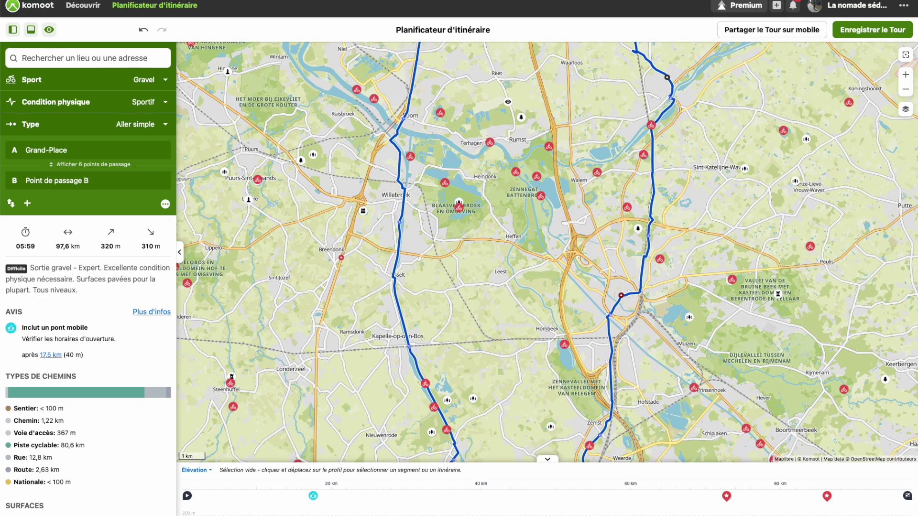
# Display the route on Carte OpenCycleMap and examine the numbered cycle node network between Antwerpen, Mechelen and Brussels.
pyautogui.click(904, 110)
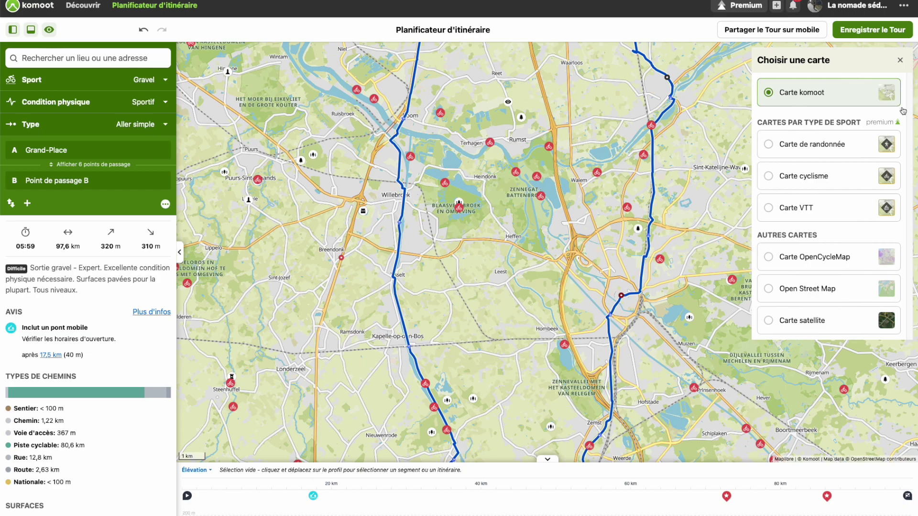
pyautogui.click(838, 260)
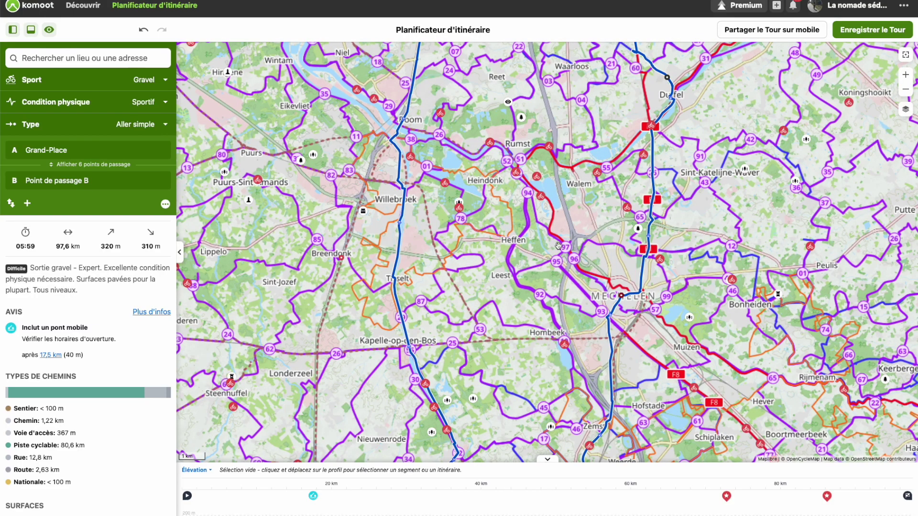
pyautogui.scroll(-3, 558, 247)
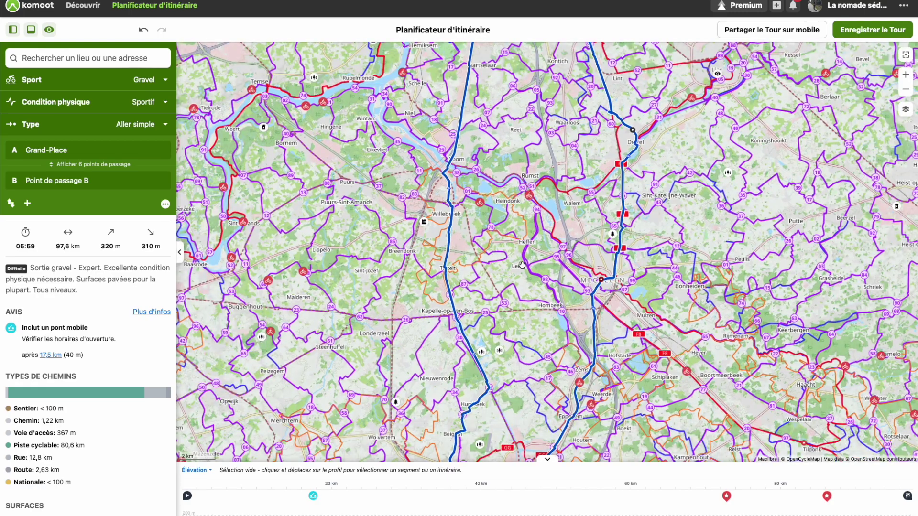
pyautogui.scroll(-1, 522, 265)
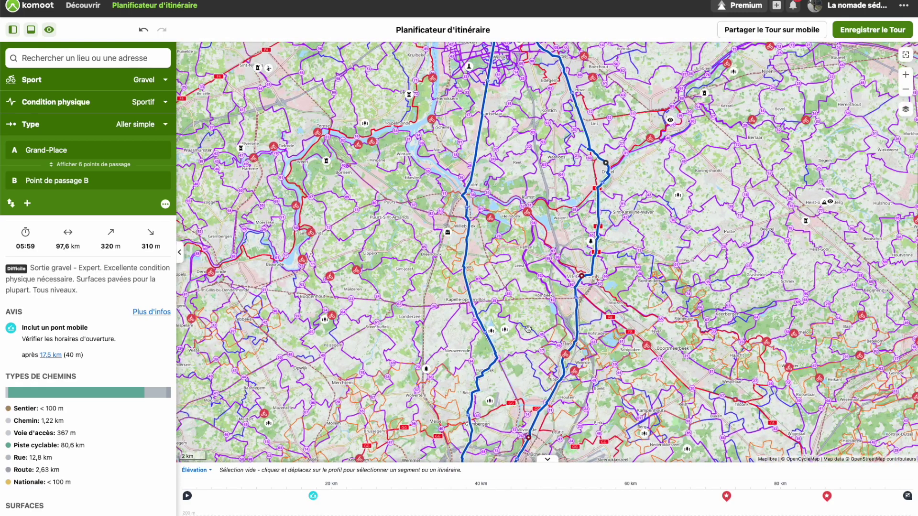
pyautogui.scroll(-1, 528, 329)
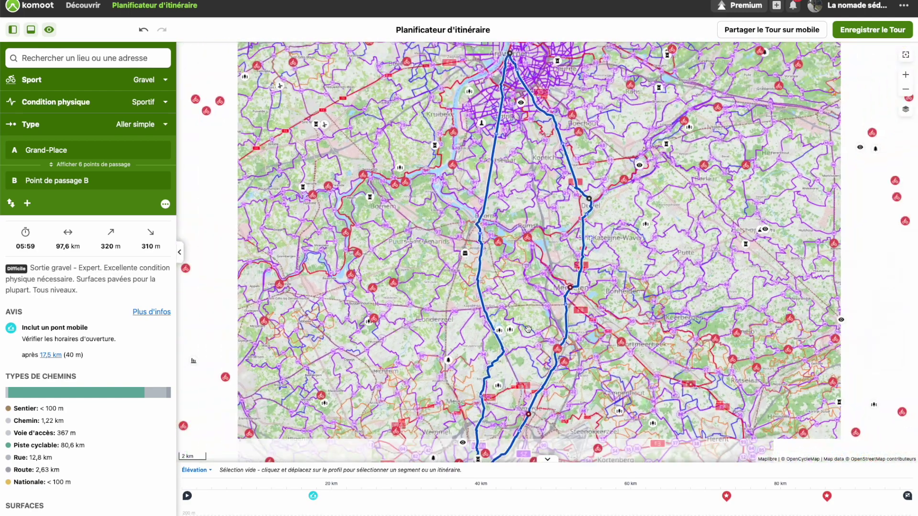
pyautogui.scroll(3, 528, 329)
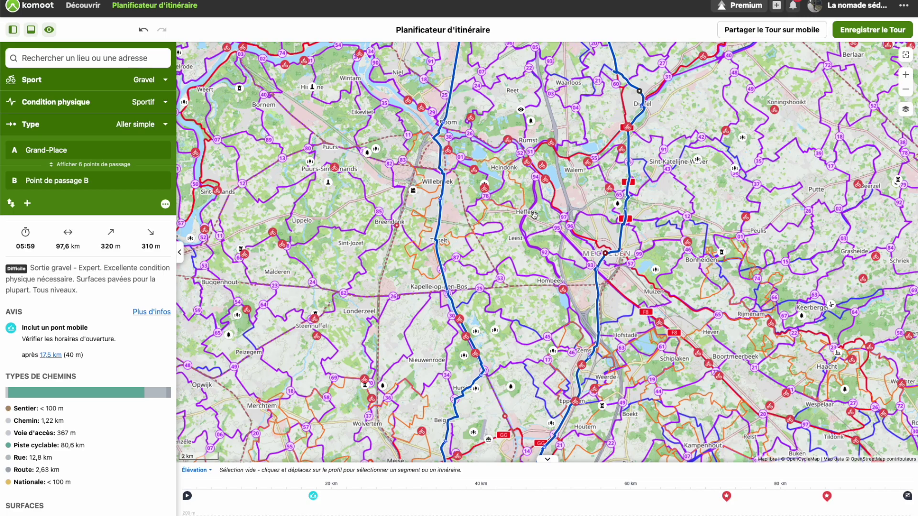
pyautogui.scroll(-2, 535, 215)
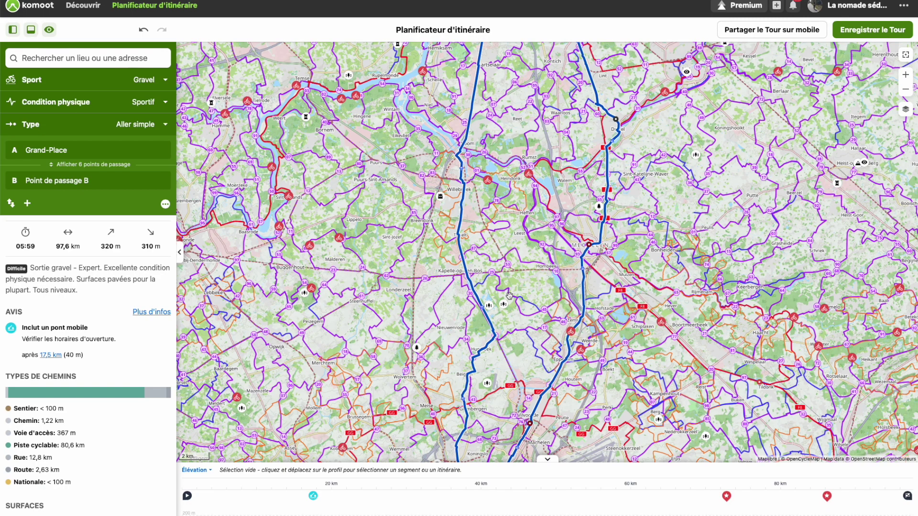
pyautogui.scroll(-2, 540, 297)
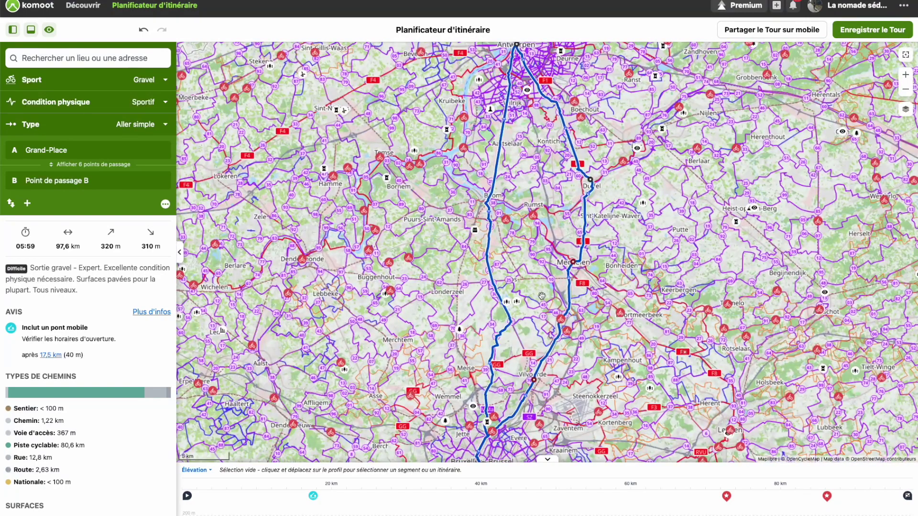
# Display the route on Carte VTT and view its marked trails around Mechelen and Bonheiden.
pyautogui.click(906, 109)
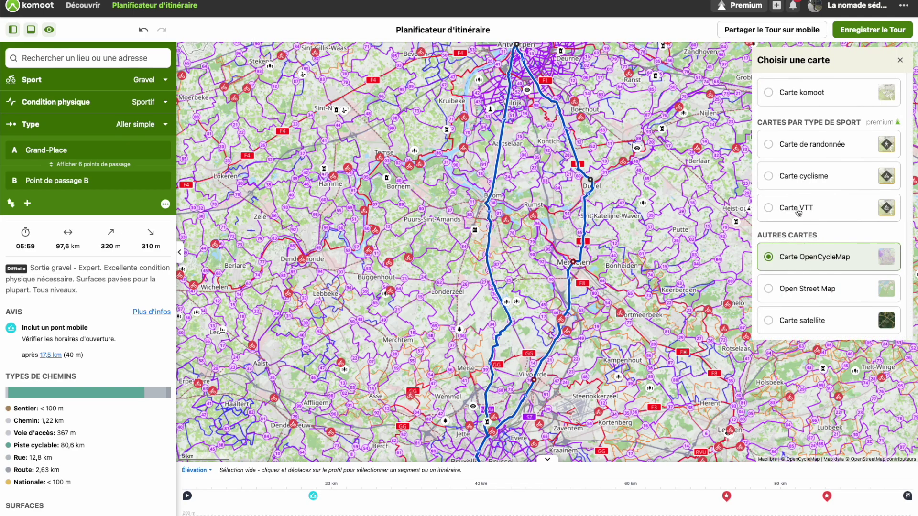
pyautogui.click(807, 180)
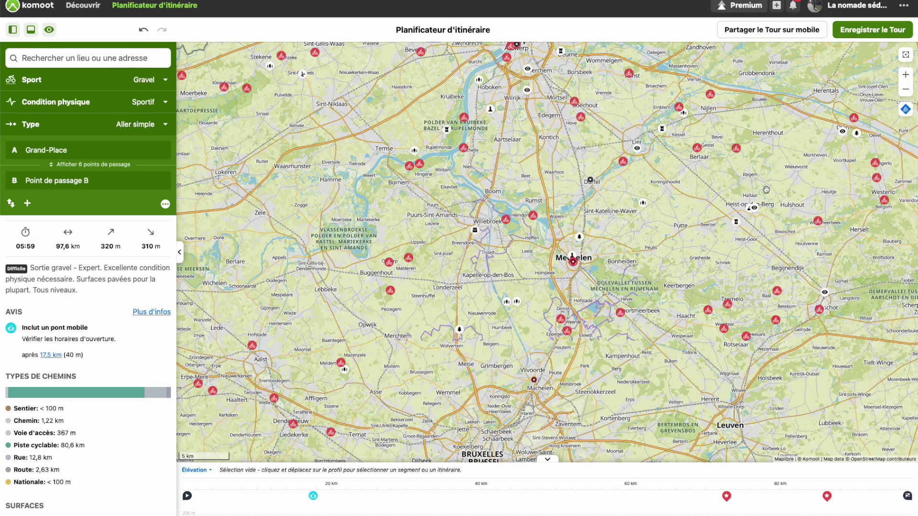
pyautogui.scroll(3, 654, 245)
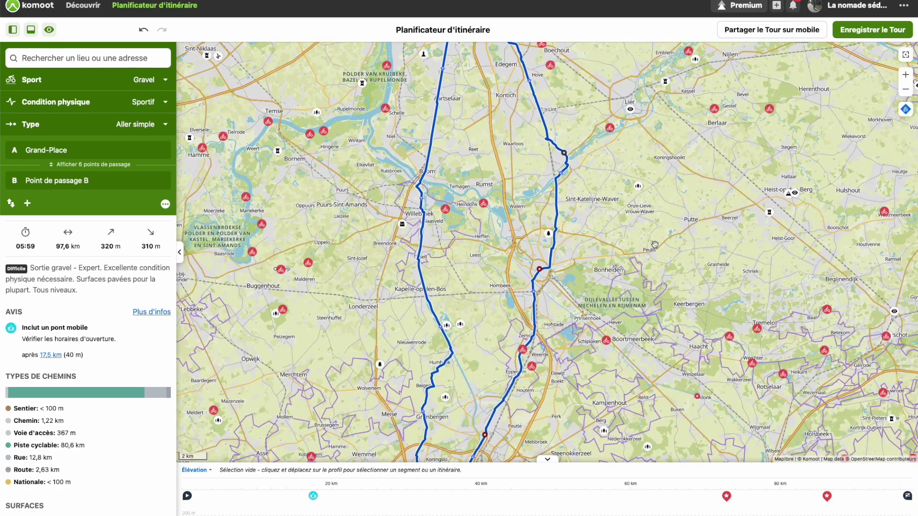
pyautogui.scroll(2, 655, 244)
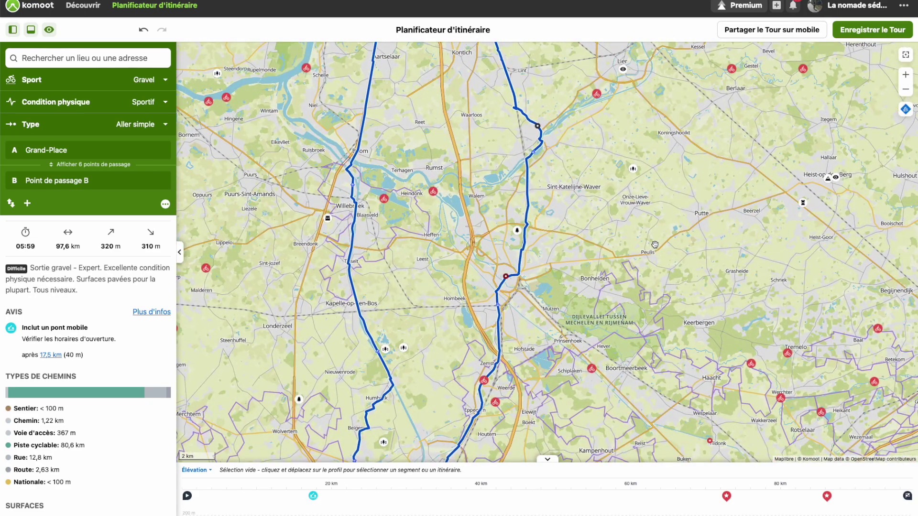
# Compare Carte komoot with Carte cyclisme along the route between Boom, Duffel and Mechelen.
pyautogui.click(905, 109)
pyautogui.click(805, 87)
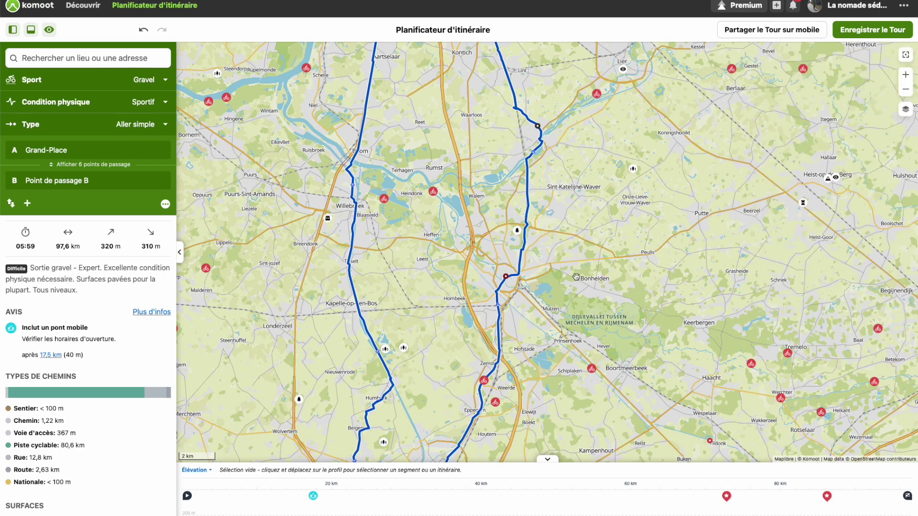
pyautogui.moveTo(588, 233); pyautogui.dragTo(689, 290)
pyautogui.scroll(2, 688, 290)
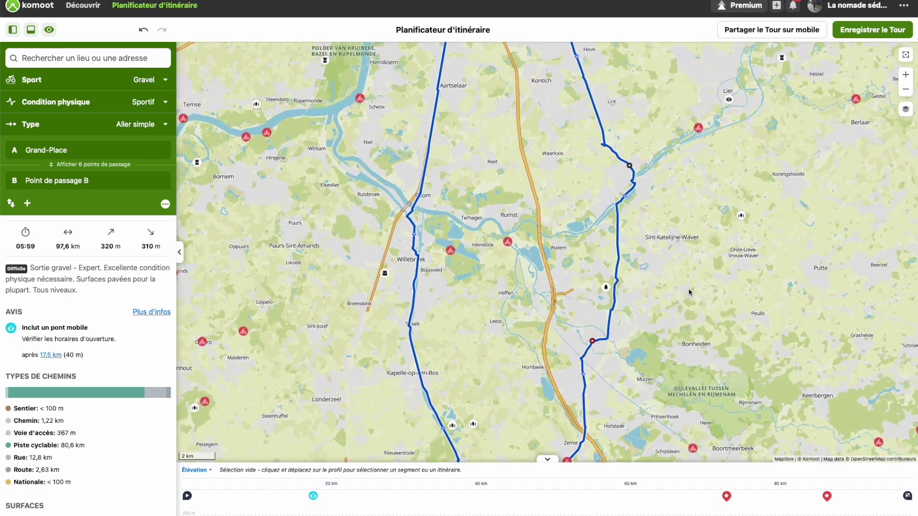
pyautogui.scroll(2, 688, 290)
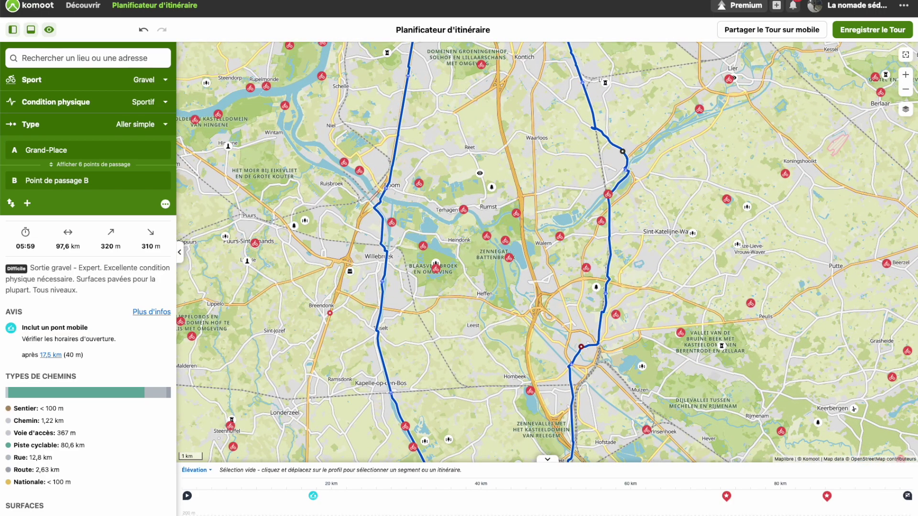
pyautogui.click(908, 113)
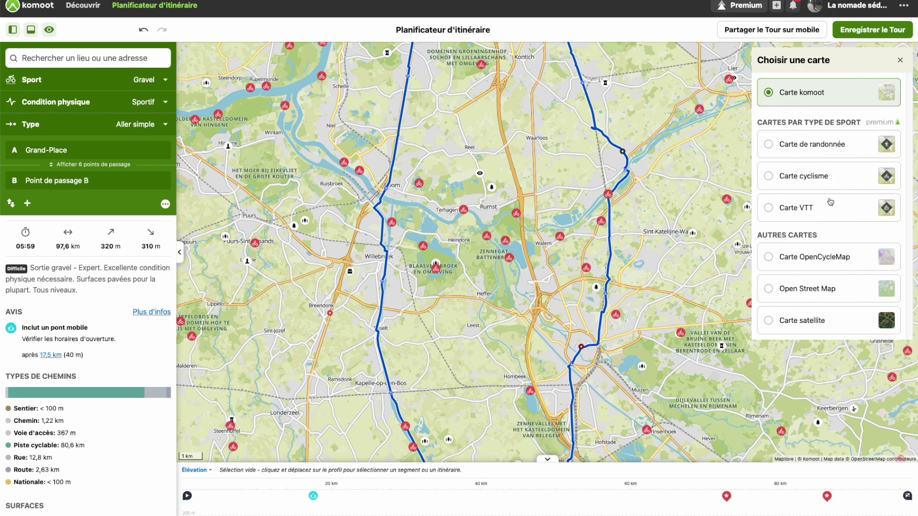
pyautogui.click(829, 176)
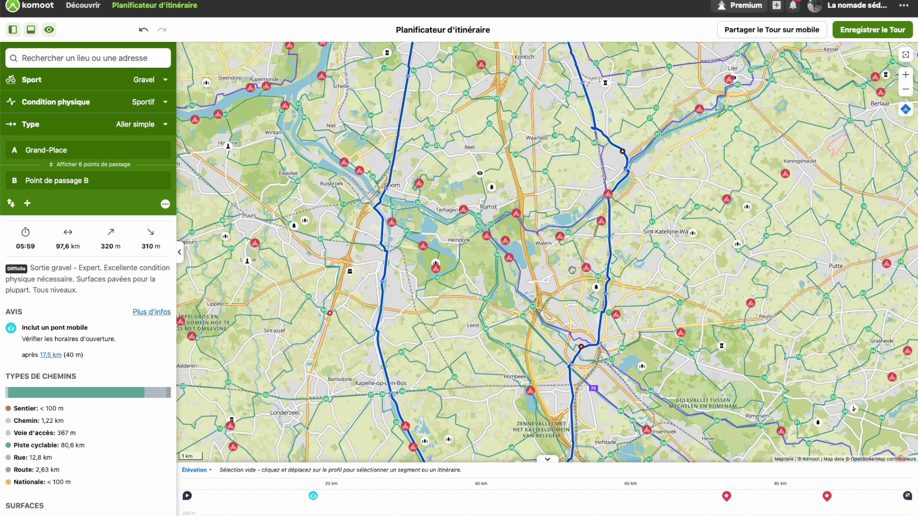
# Switch the base map to Carte OpenCycleMap and view the cycle routes around Mechelen.
pyautogui.click(906, 109)
pyautogui.click(820, 259)
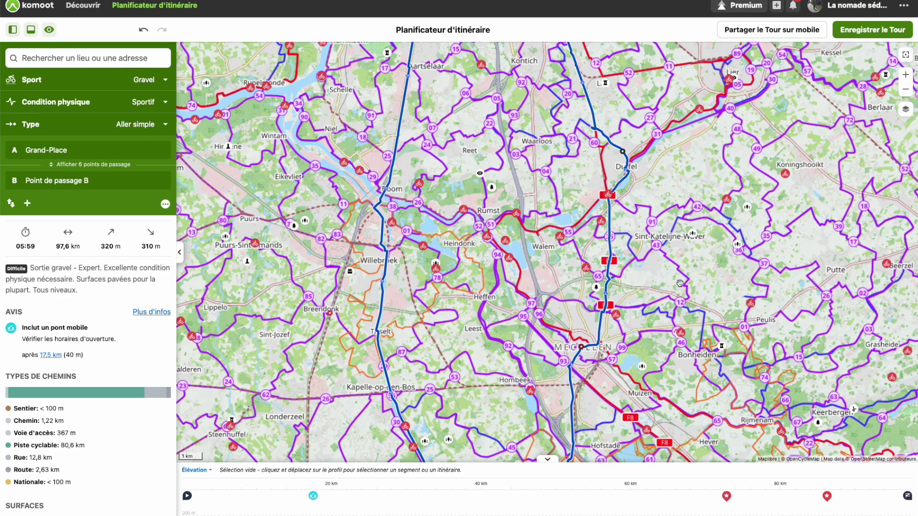
pyautogui.scroll(-2, 679, 283)
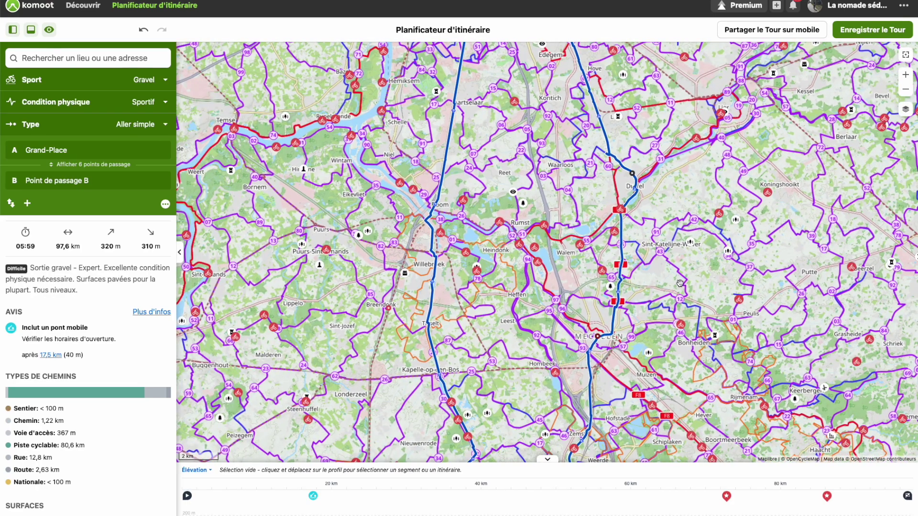
pyautogui.scroll(-2, 680, 283)
pyautogui.moveTo(677, 287); pyautogui.dragTo(677, 255)
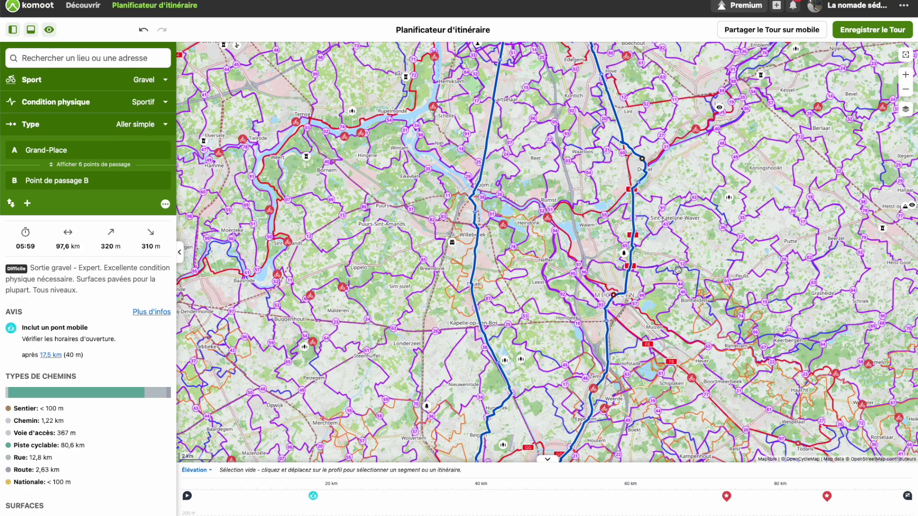
pyautogui.scroll(-1, 678, 270)
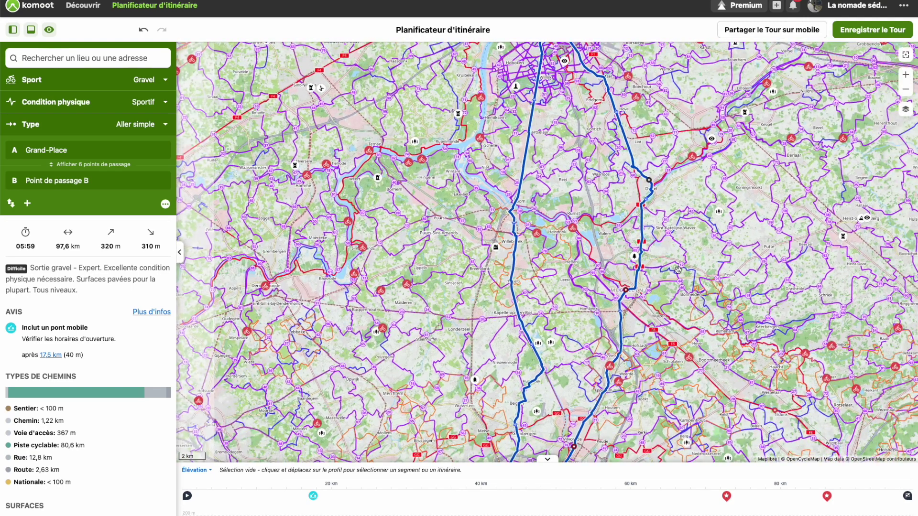
# Examine the numbered nodes and marked cycle routes from Mechelen through Vilvoorde to Brussels on the map.
pyautogui.moveTo(656, 382); pyautogui.dragTo(644, 280)
pyautogui.scroll(2, 644, 279)
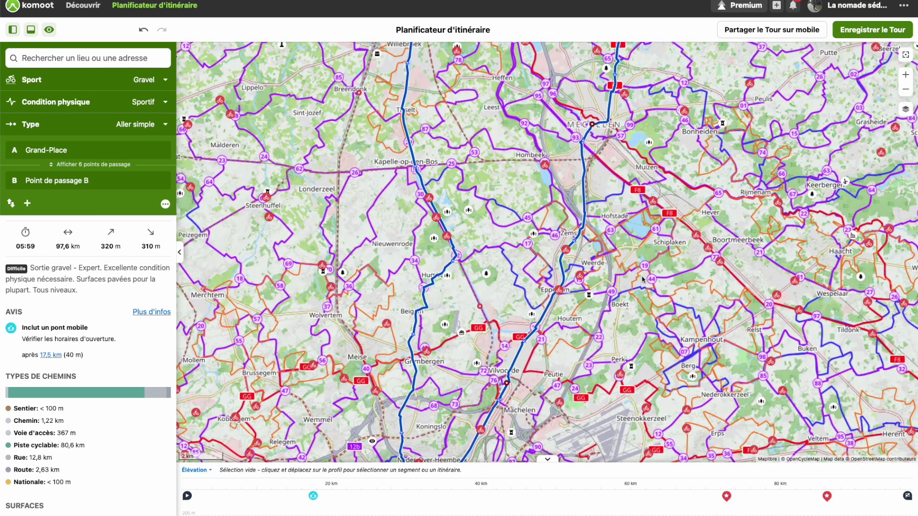
pyautogui.scroll(-3, 642, 277)
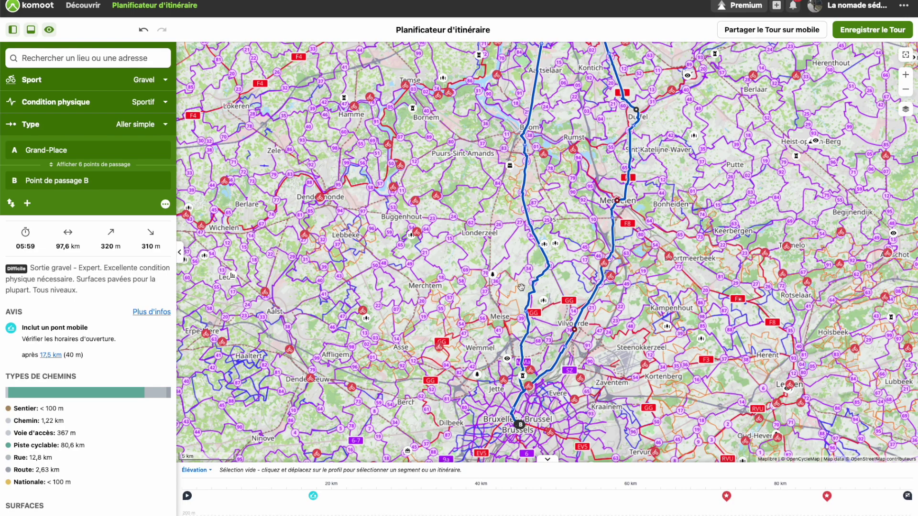
pyautogui.scroll(-2, 521, 286)
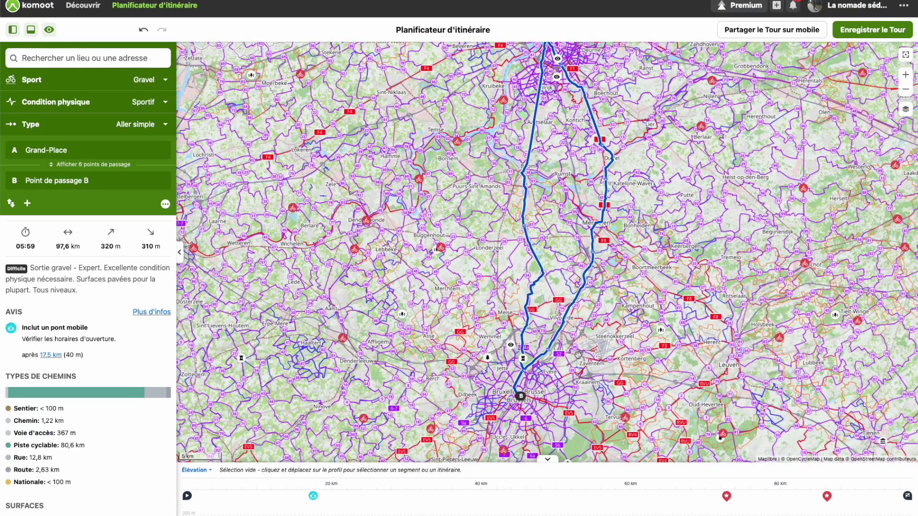
pyautogui.scroll(3, 578, 355)
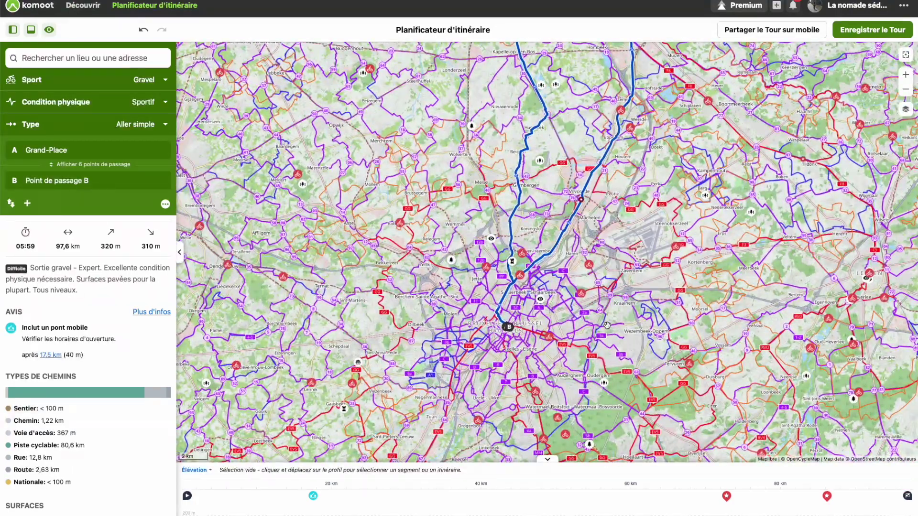
pyautogui.scroll(2, 607, 325)
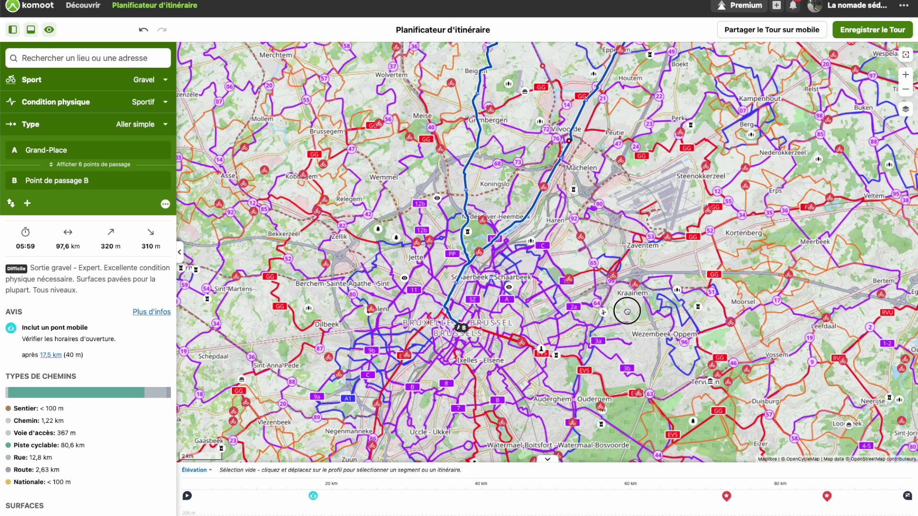
pyautogui.moveTo(627, 312); pyautogui.dragTo(651, 335)
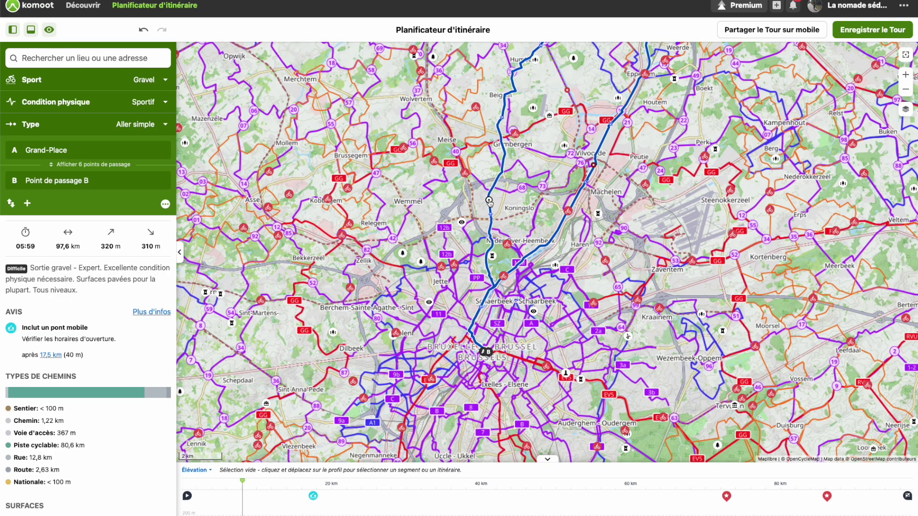
pyautogui.scroll(2, 489, 201)
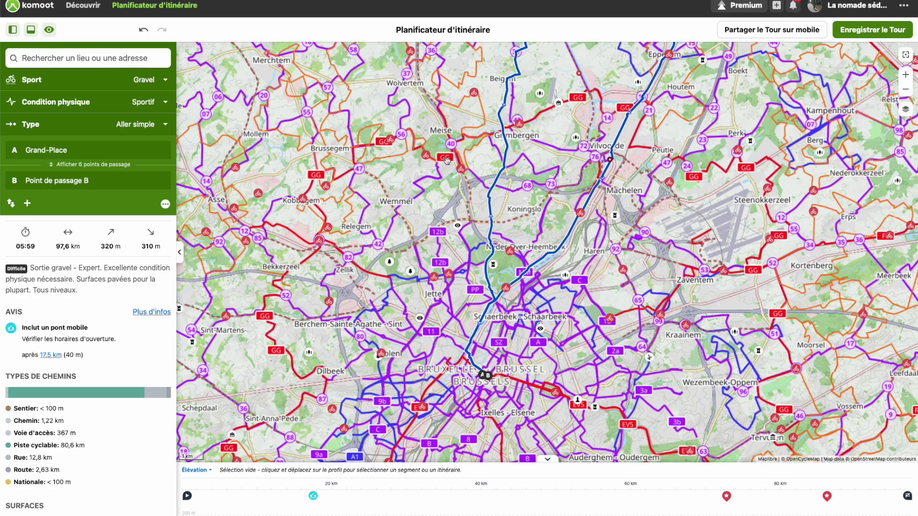
# View the OpenCycleMap cycle routes around Grimbergen, Vilvoorde and northern Brussels.
pyautogui.moveTo(486, 165); pyautogui.dragTo(494, 231)
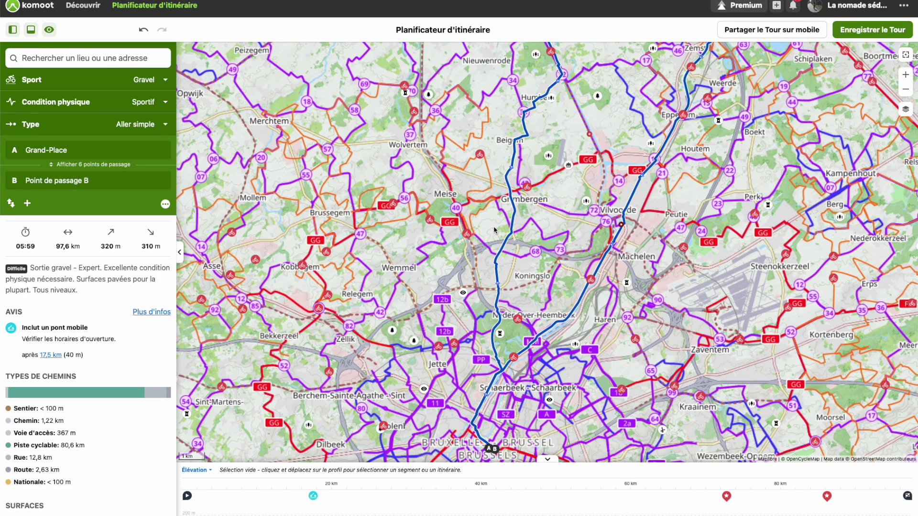
pyautogui.scroll(-1, 495, 230)
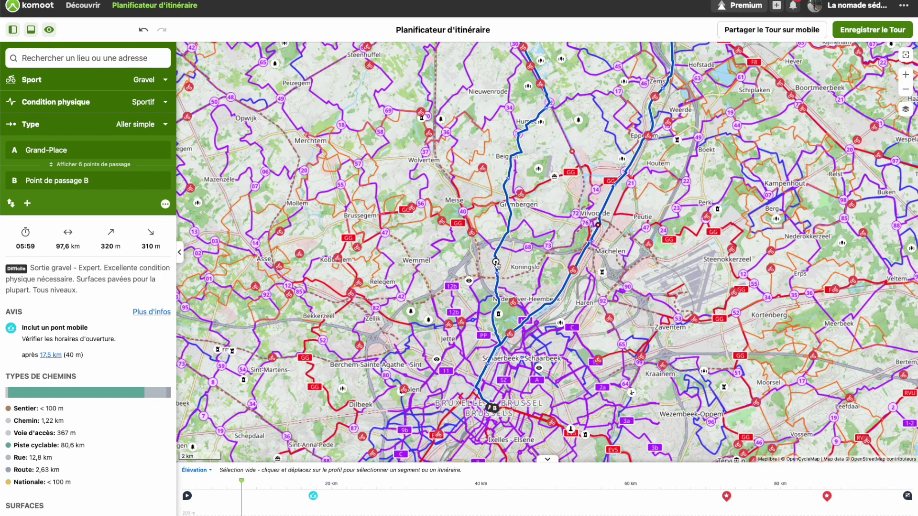
pyautogui.scroll(-1, 506, 250)
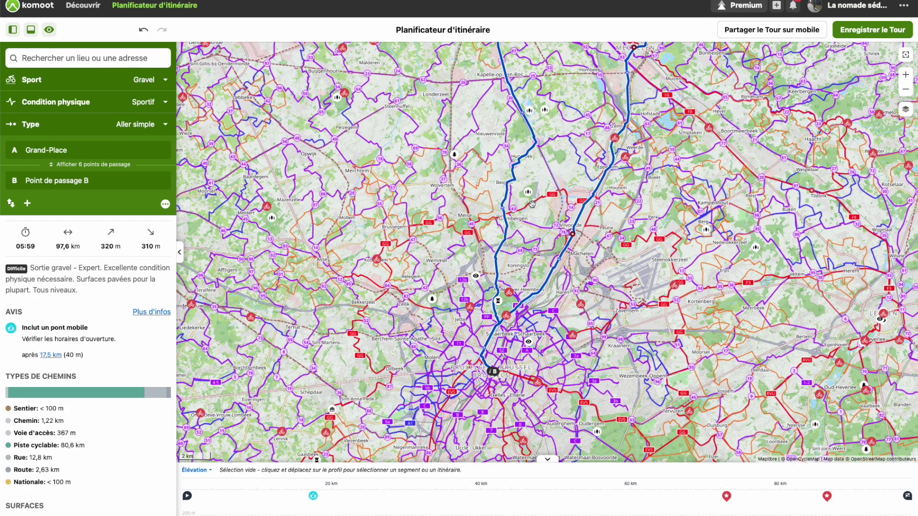
pyautogui.scroll(2, 532, 204)
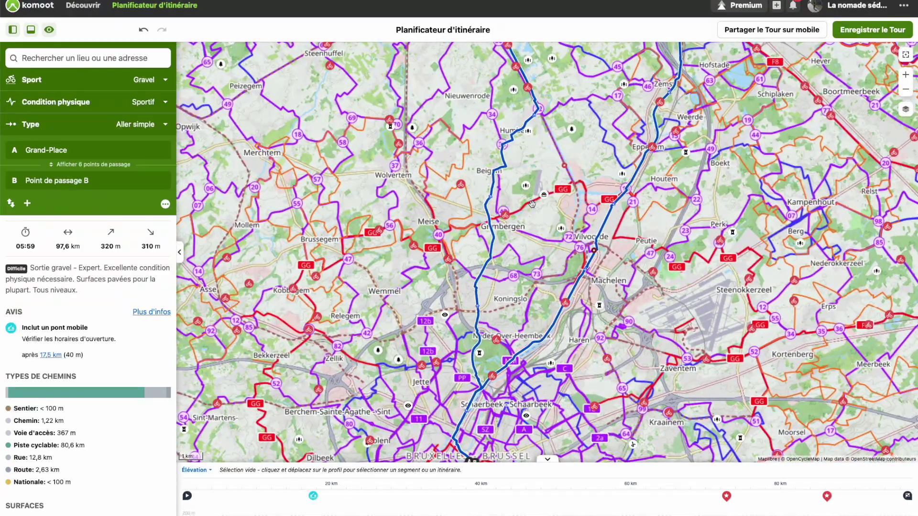
# Switch the base map to Carte satellite and view the route between Brussels and Mechelen.
pyautogui.click(906, 111)
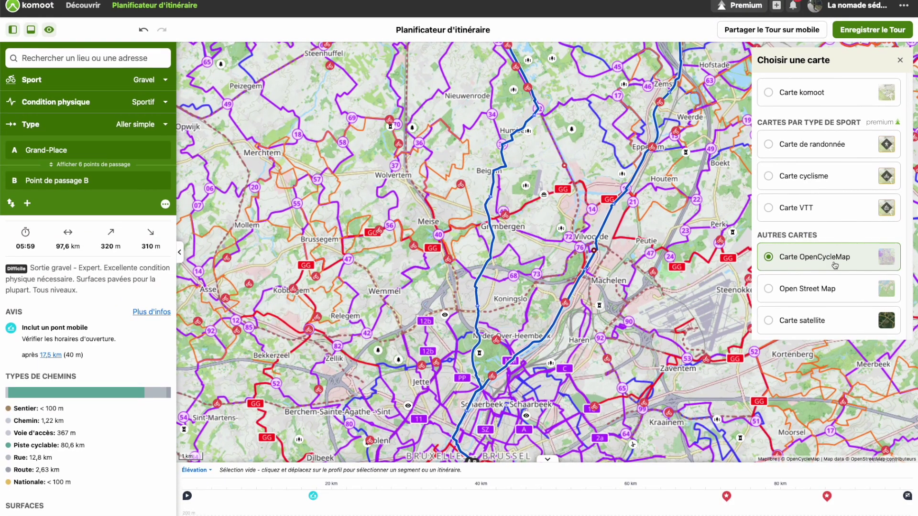
pyautogui.click(828, 320)
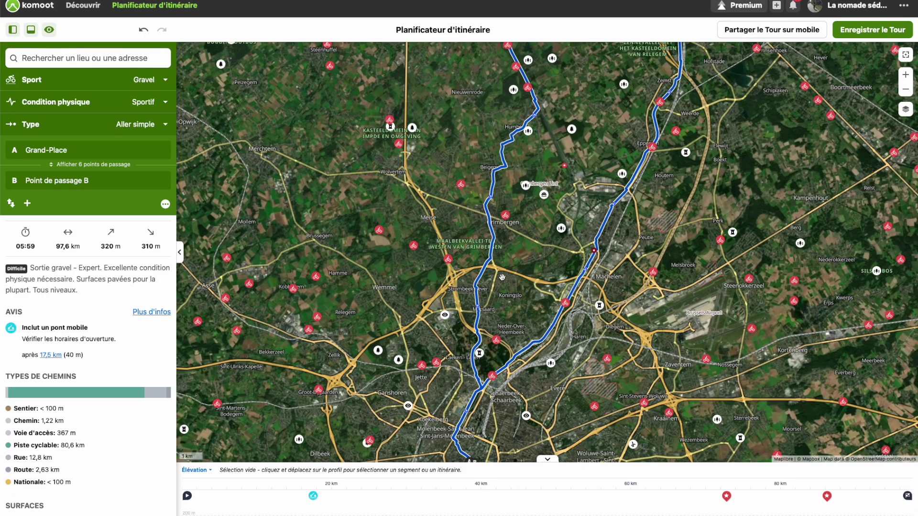
pyautogui.scroll(5, 502, 278)
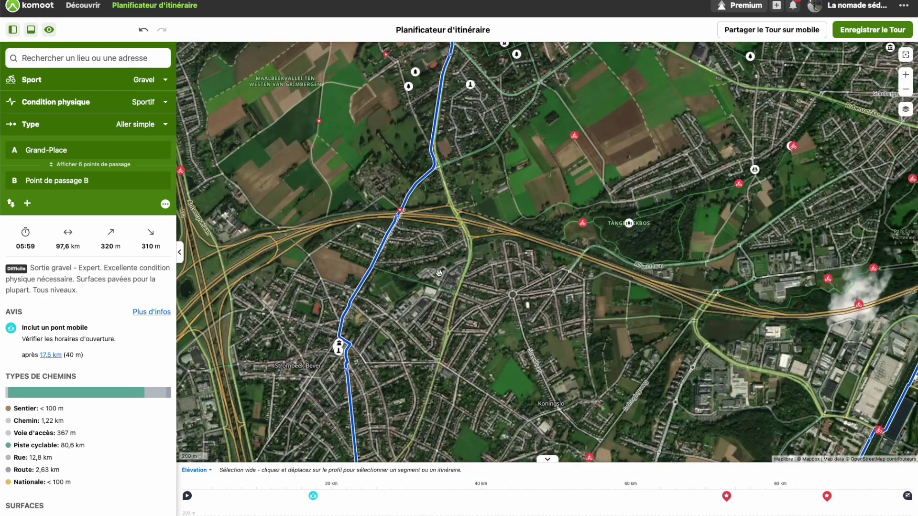
pyautogui.moveTo(440, 274); pyautogui.dragTo(464, 379)
pyautogui.scroll(-7, 574, 266)
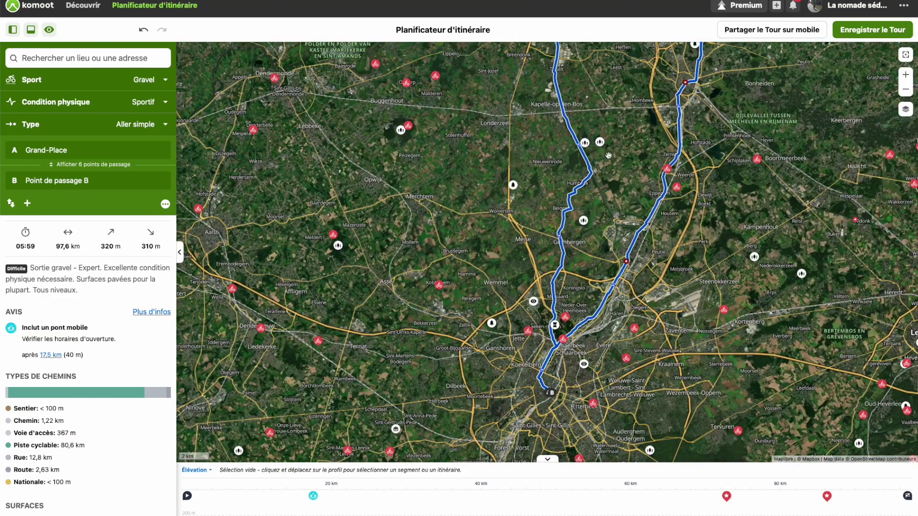
pyautogui.scroll(-1, 617, 155)
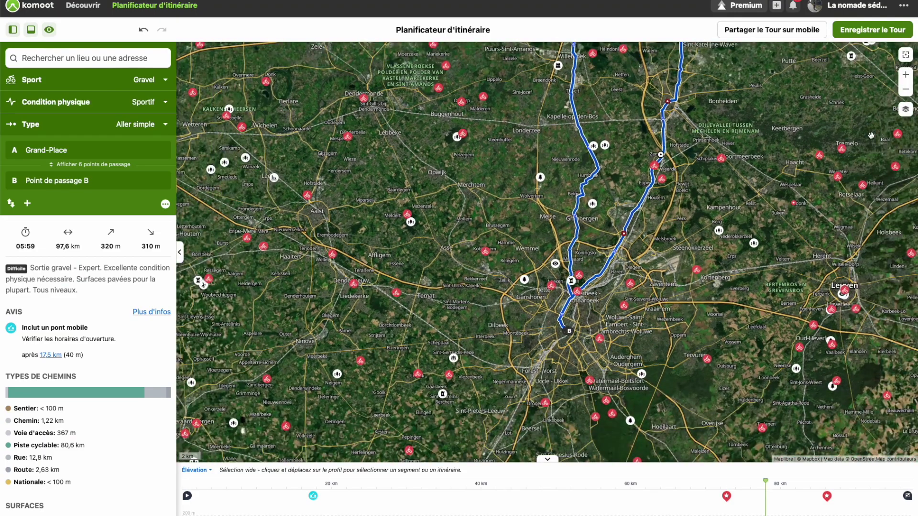
pyautogui.moveTo(617, 118); pyautogui.dragTo(419, 245)
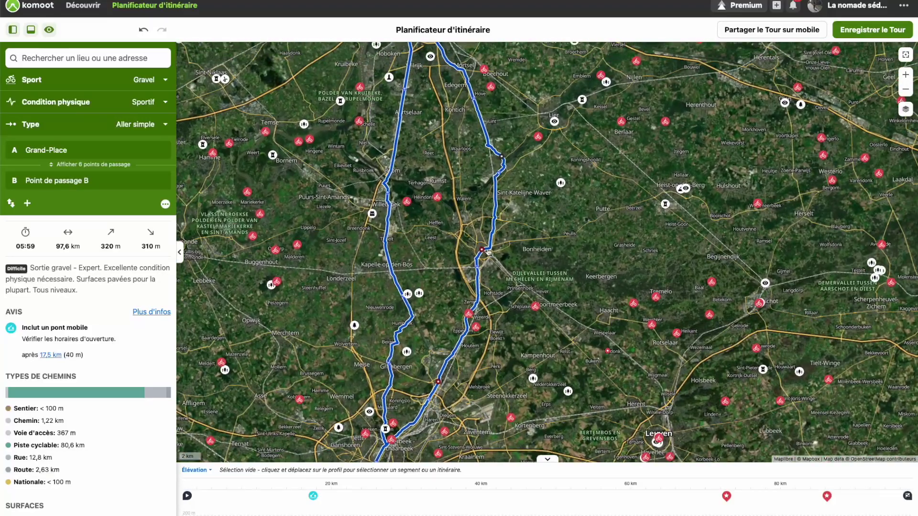
# Inspect the close-up satellite imagery of the route beside the railway near Heisbroek, north of Mechelen.
pyautogui.moveTo(521, 219); pyautogui.dragTo(549, 253)
pyautogui.scroll(3, 550, 256)
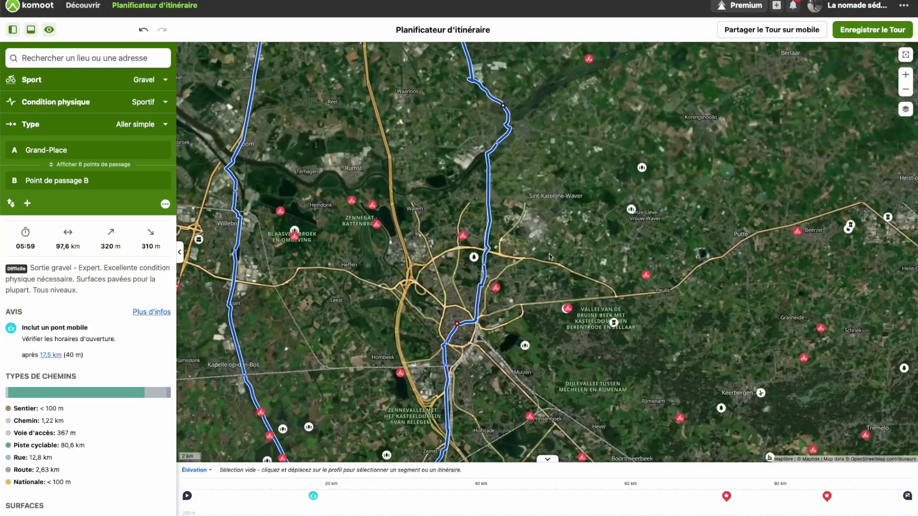
pyautogui.scroll(4, 550, 257)
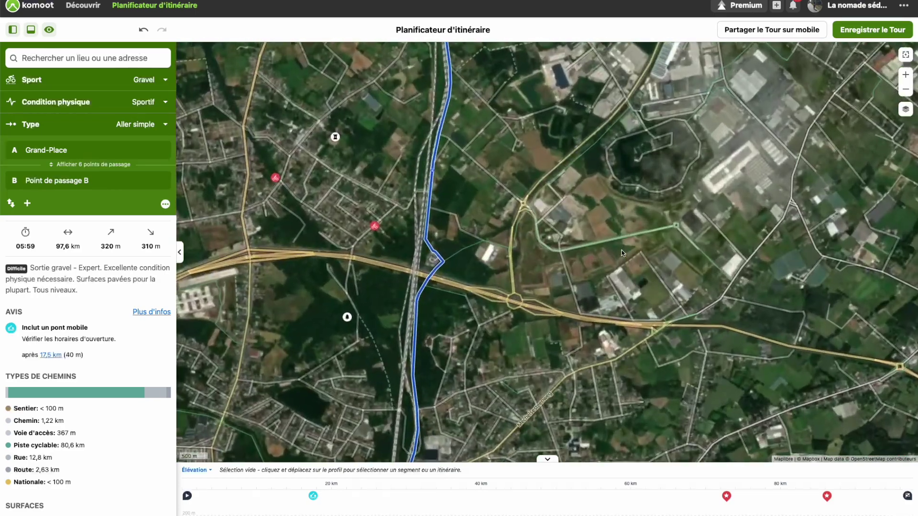
pyautogui.moveTo(529, 255); pyautogui.dragTo(647, 282)
pyautogui.scroll(3, 646, 281)
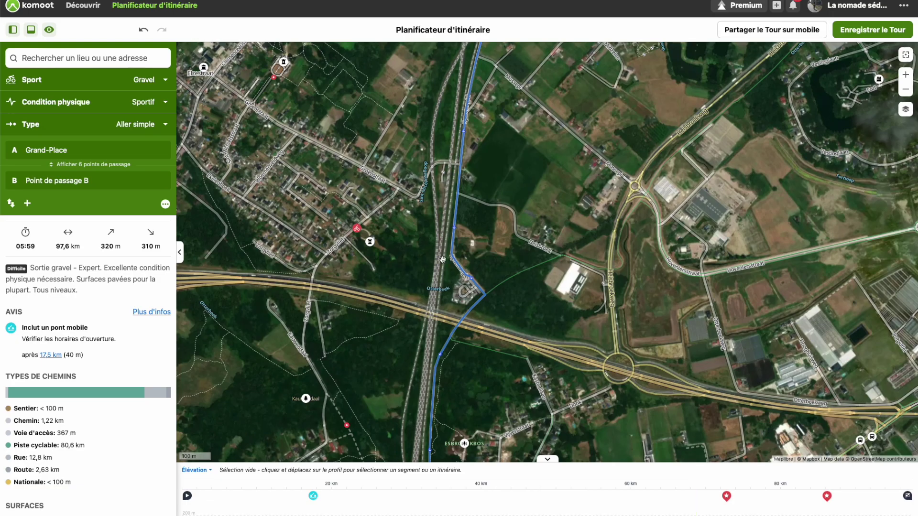
pyautogui.scroll(3, 521, 199)
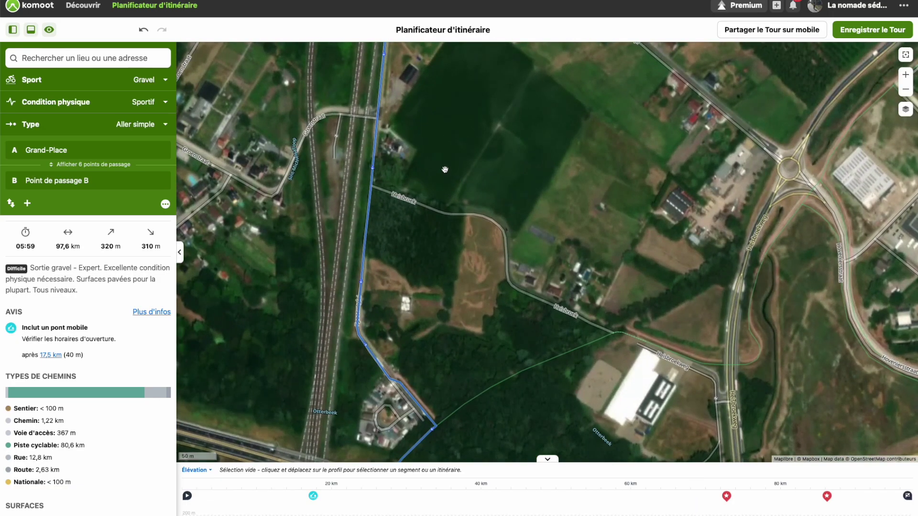
pyautogui.moveTo(445, 169); pyautogui.dragTo(588, 262)
pyautogui.scroll(4, 588, 265)
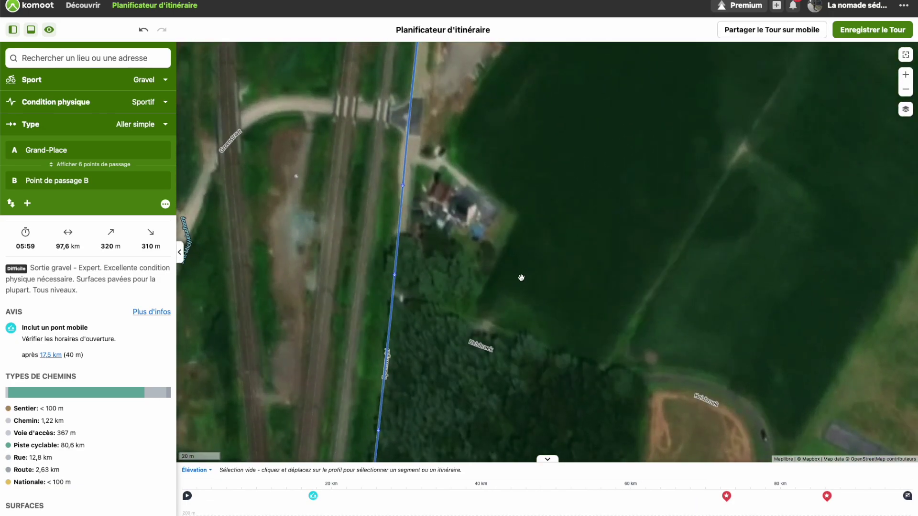
pyautogui.moveTo(522, 278); pyautogui.dragTo(668, 261)
pyautogui.scroll(4, 559, 287)
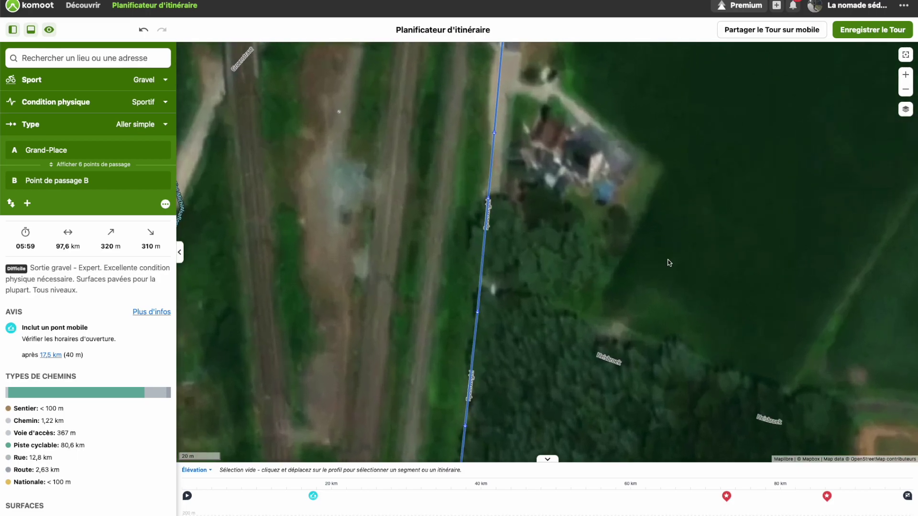
# Check the satellite surroundings of the route from the Heisbroek railway section to the highway crossing north of Mechelen.
pyautogui.scroll(-2, 545, 287)
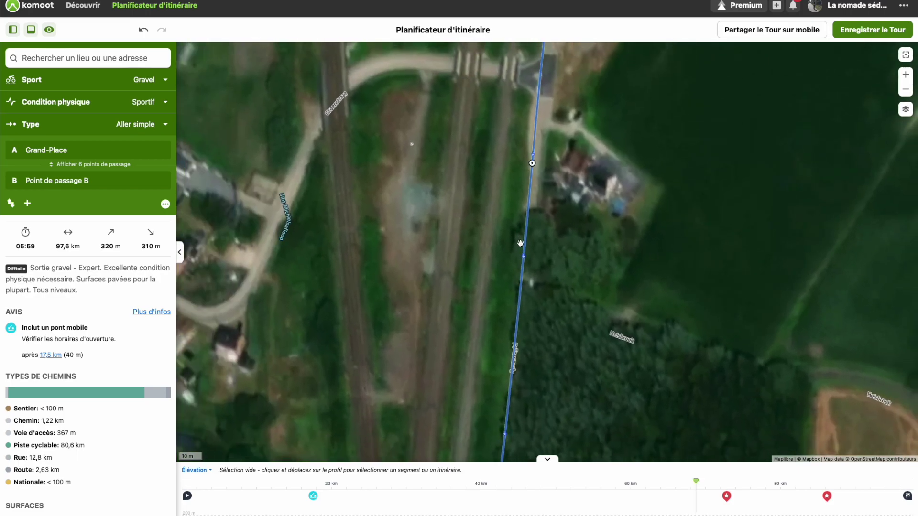
pyautogui.scroll(-2, 524, 267)
pyautogui.scroll(-5, 523, 267)
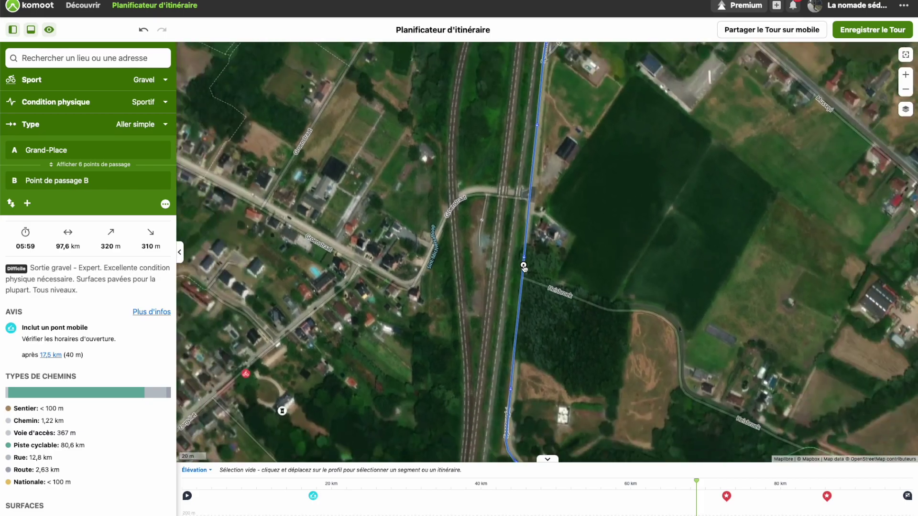
pyautogui.scroll(-3, 569, 278)
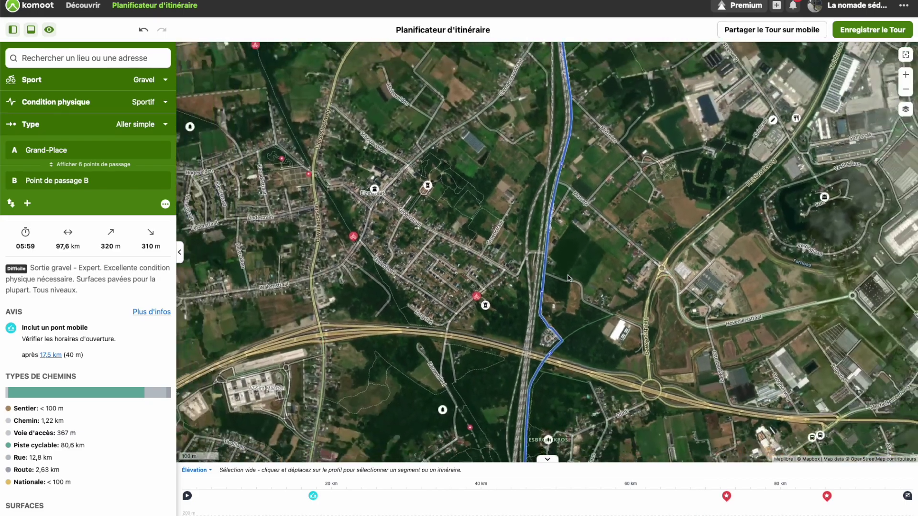
pyautogui.moveTo(617, 270); pyautogui.dragTo(598, 243)
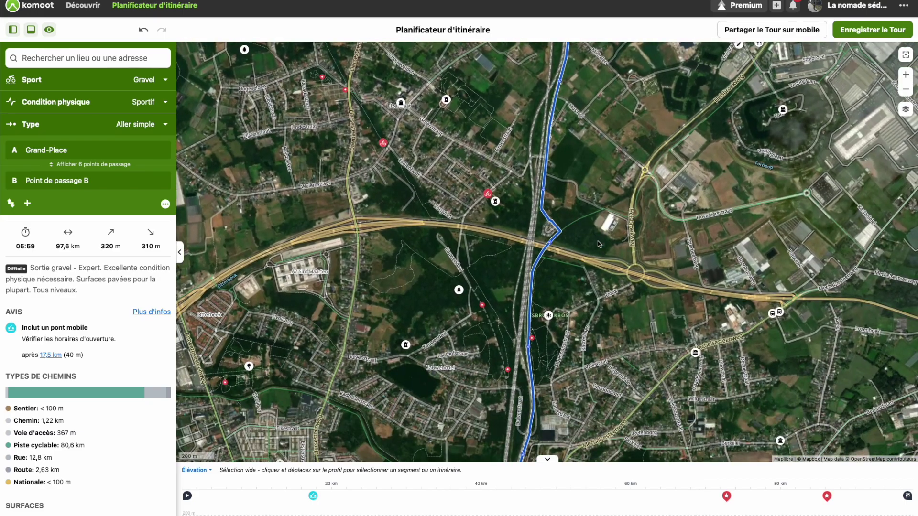
pyautogui.scroll(1, 598, 241)
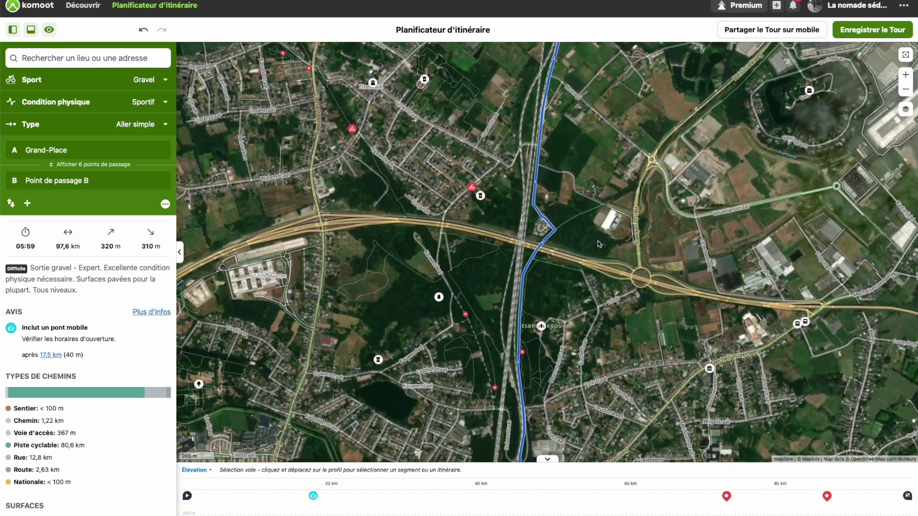
# Switch the base map to Carte VTT and view the route north of Mechelen.
pyautogui.click(906, 110)
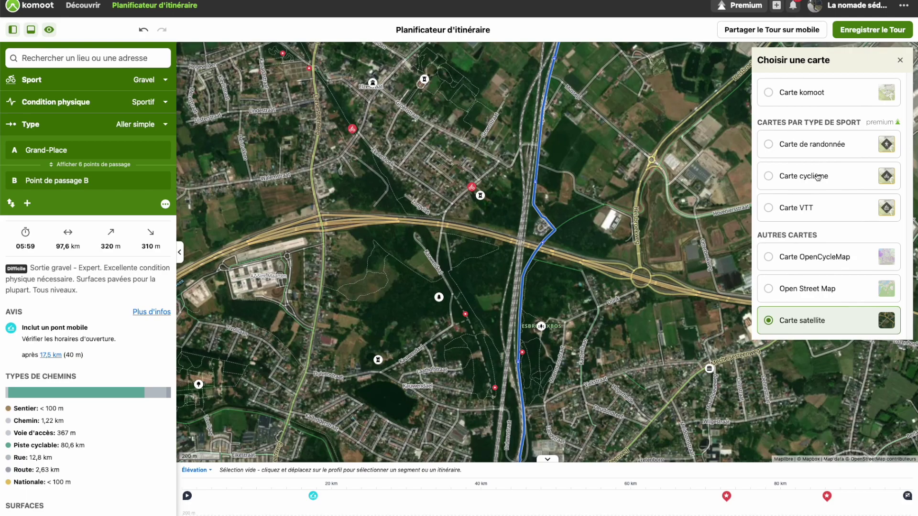
pyautogui.click(824, 94)
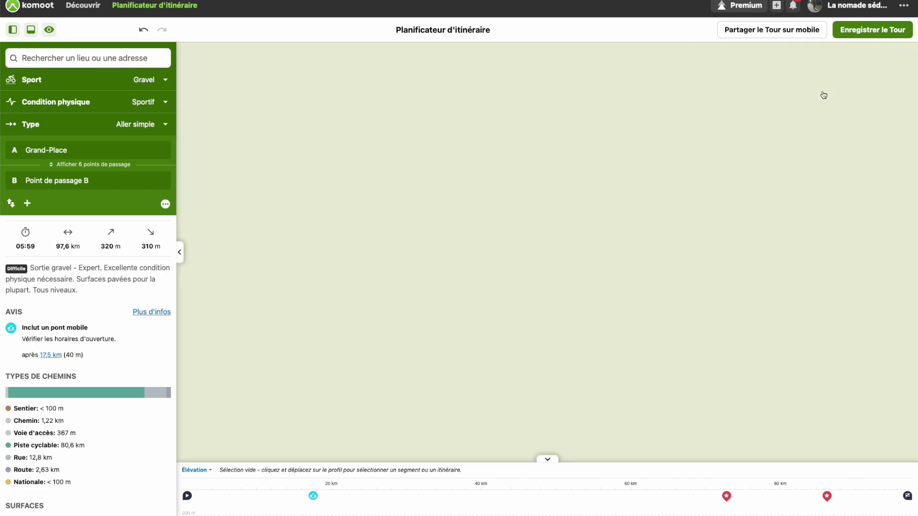
pyautogui.scroll(-2, 703, 266)
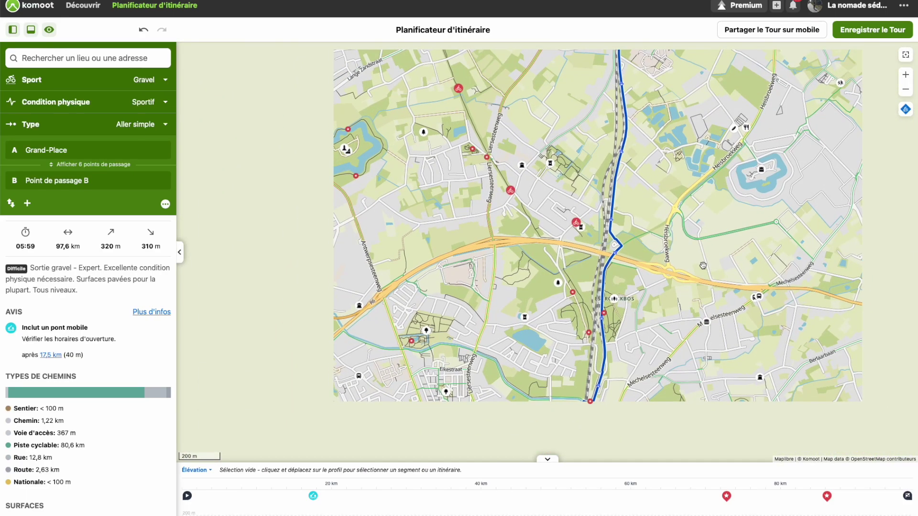
pyautogui.scroll(-2, 702, 229)
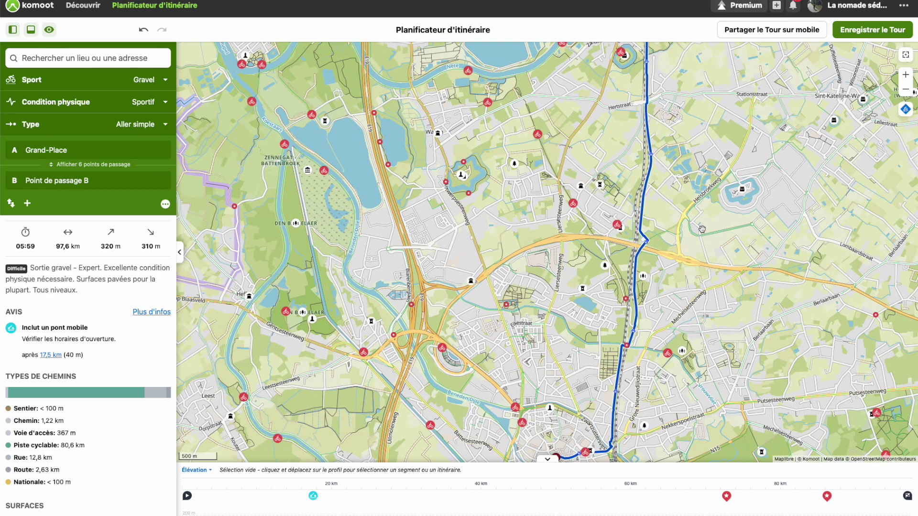
# Switch the base map to Carte cyclisme and view the marked cycle routes from Mechelen down to Brussels.
pyautogui.click(906, 111)
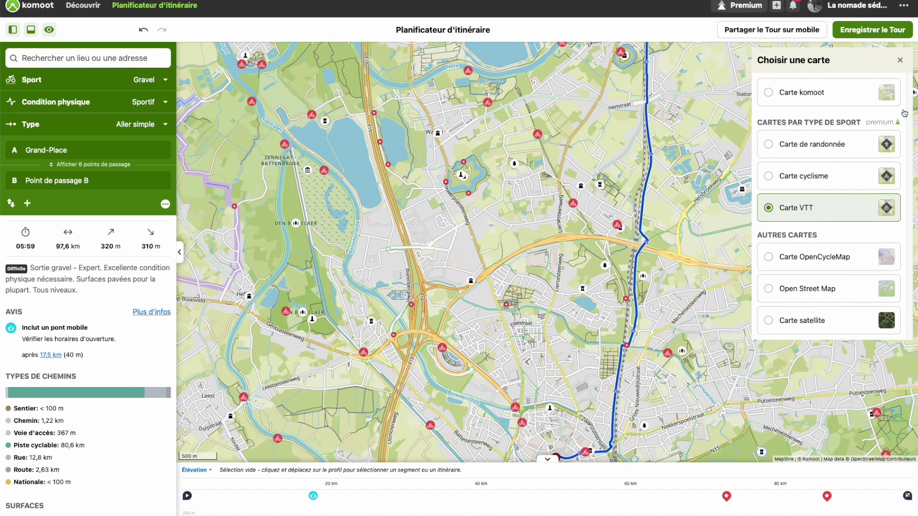
pyautogui.click(796, 178)
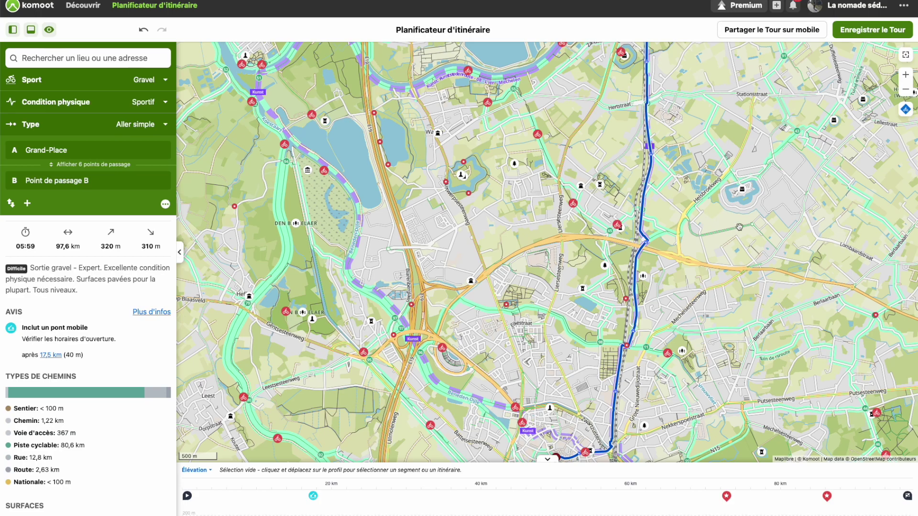
pyautogui.scroll(-3, 730, 233)
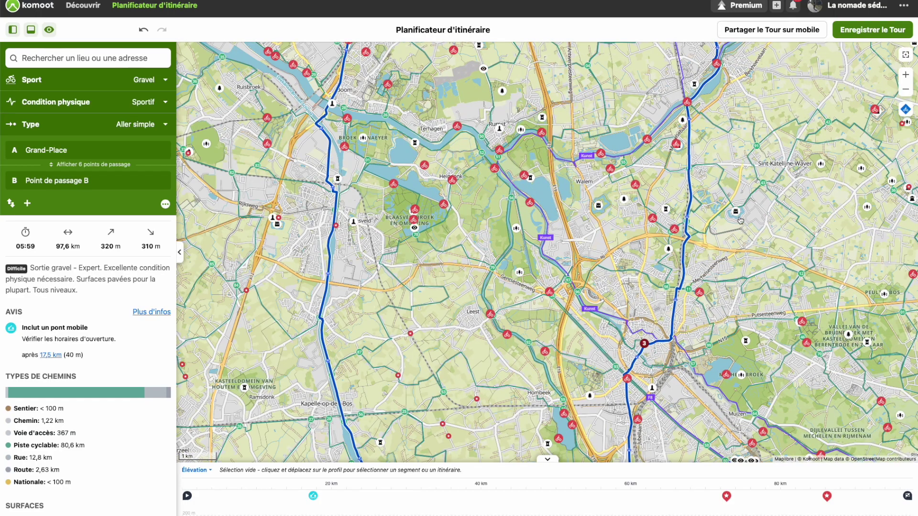
pyautogui.scroll(-3, 741, 220)
pyautogui.scroll(-2, 740, 221)
pyautogui.moveTo(550, 306); pyautogui.dragTo(468, 256)
pyautogui.scroll(2, 556, 339)
pyautogui.moveTo(556, 338); pyautogui.dragTo(572, 228)
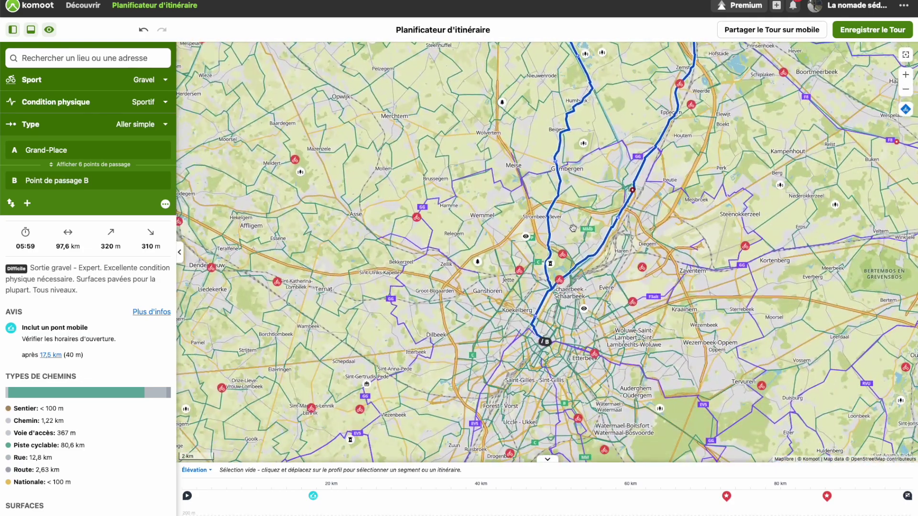
# Hide the planned route over central Brussels, show it again, and inspect its stretch near Grand-Place.
pyautogui.scroll(4, 556, 391)
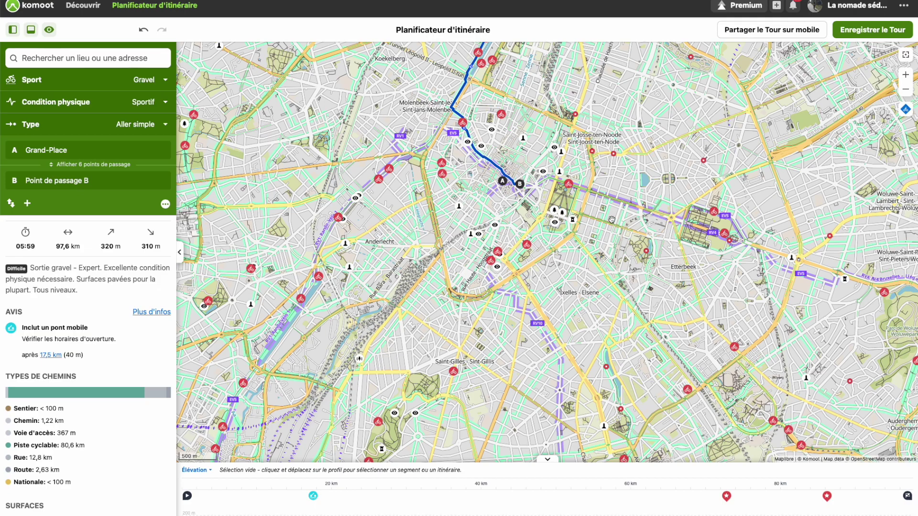
pyautogui.moveTo(476, 201); pyautogui.dragTo(584, 366)
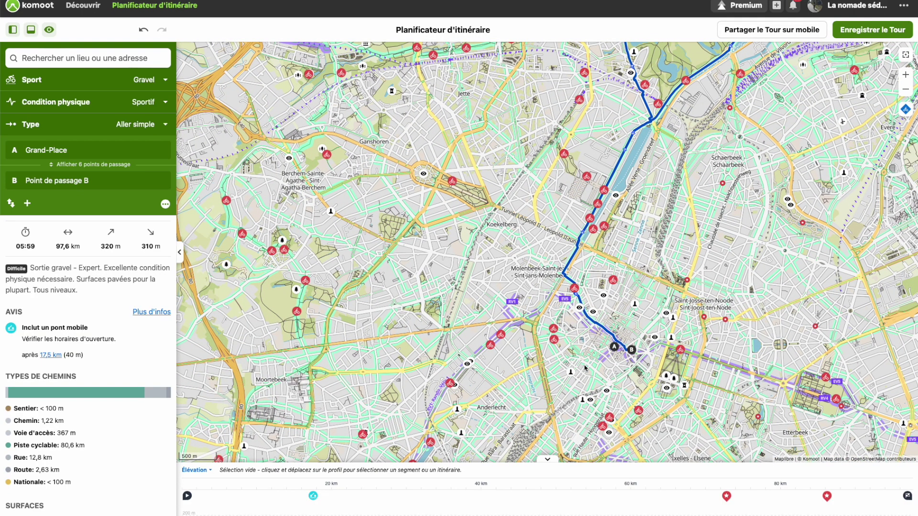
pyautogui.press('h')
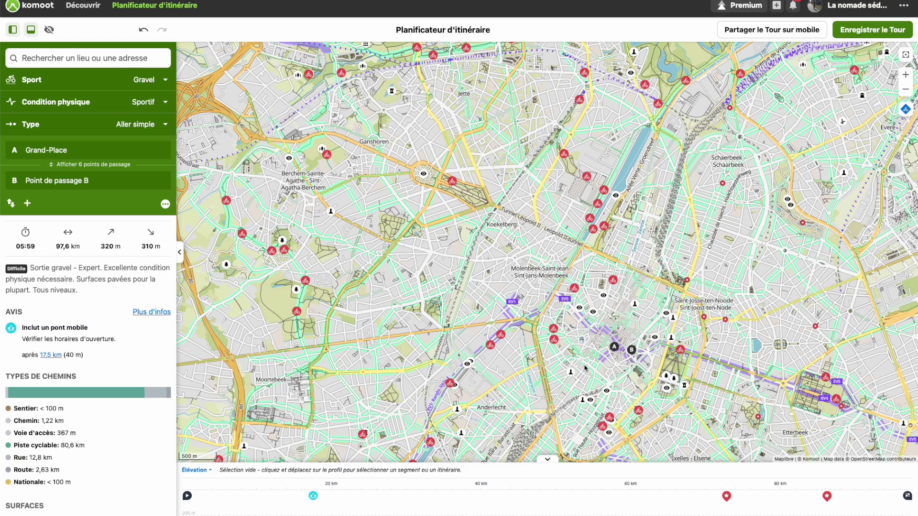
pyautogui.press('h')
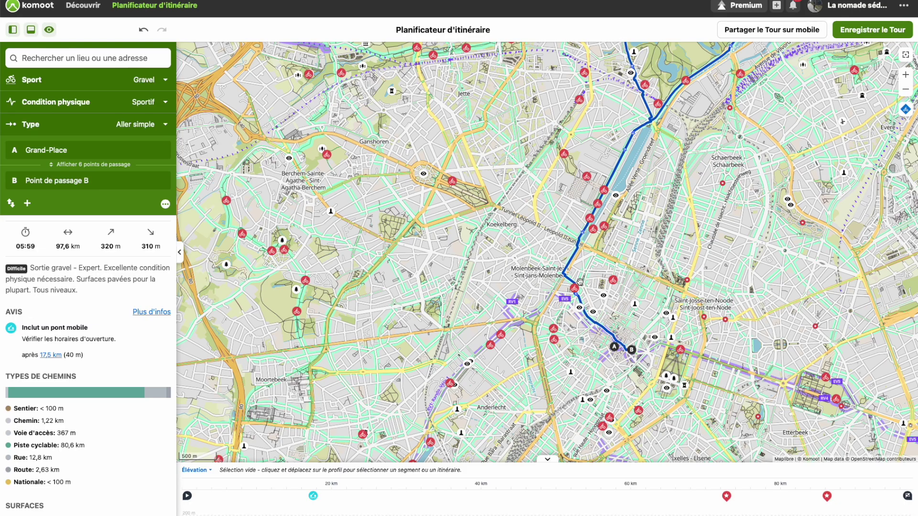
pyautogui.scroll(5, 624, 360)
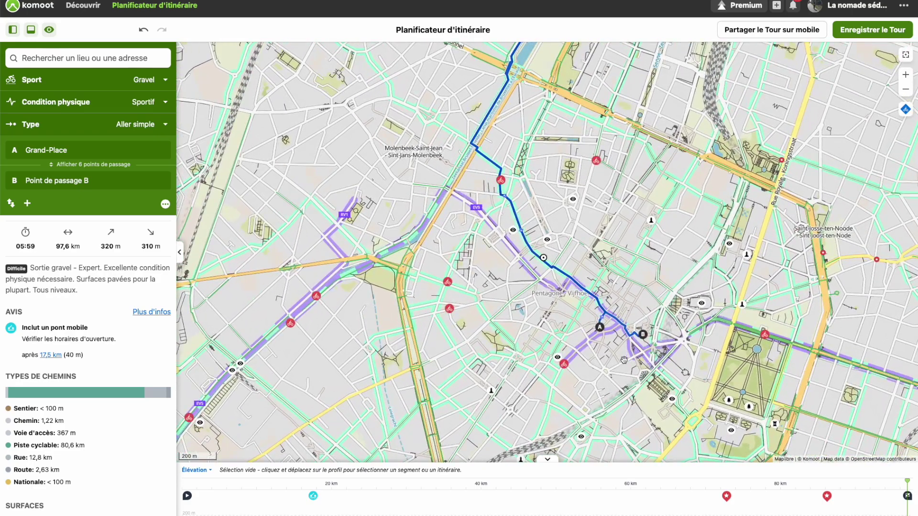
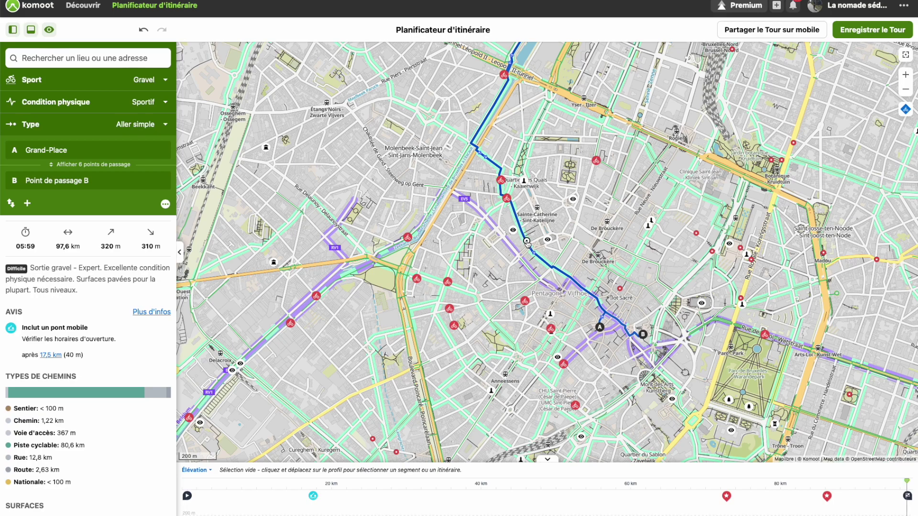
# Reroute the outbound leg onto the purple marked cycle route west of Sainte-Catherine by including a waypoint on it.
pyautogui.moveTo(526, 242); pyautogui.dragTo(511, 251)
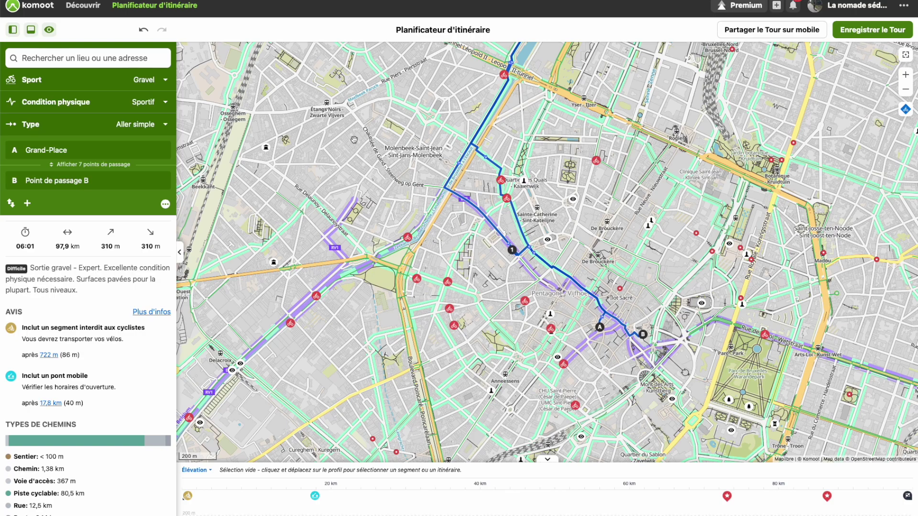
pyautogui.click(144, 30)
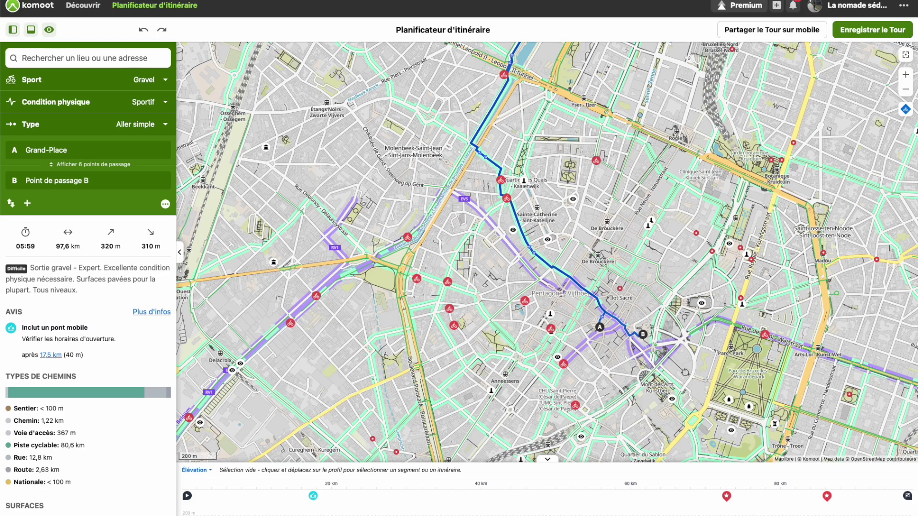
pyautogui.click(508, 241)
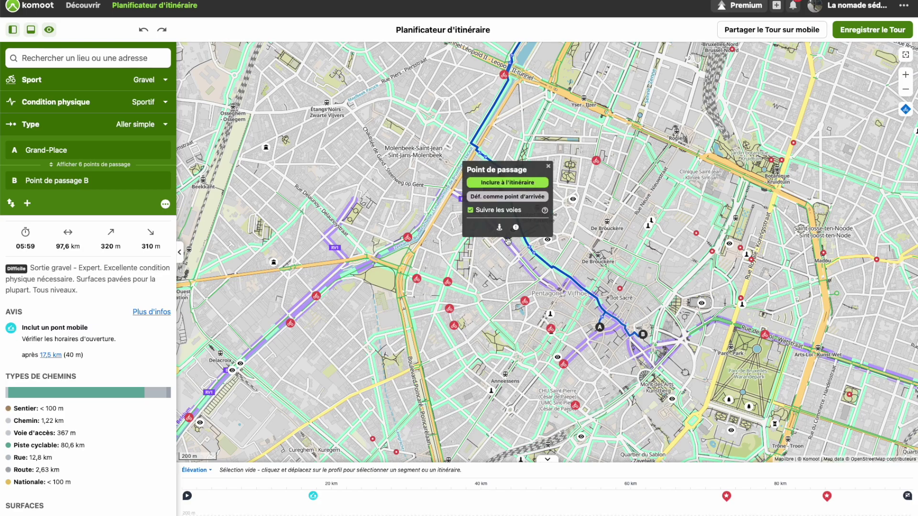
pyautogui.click(516, 184)
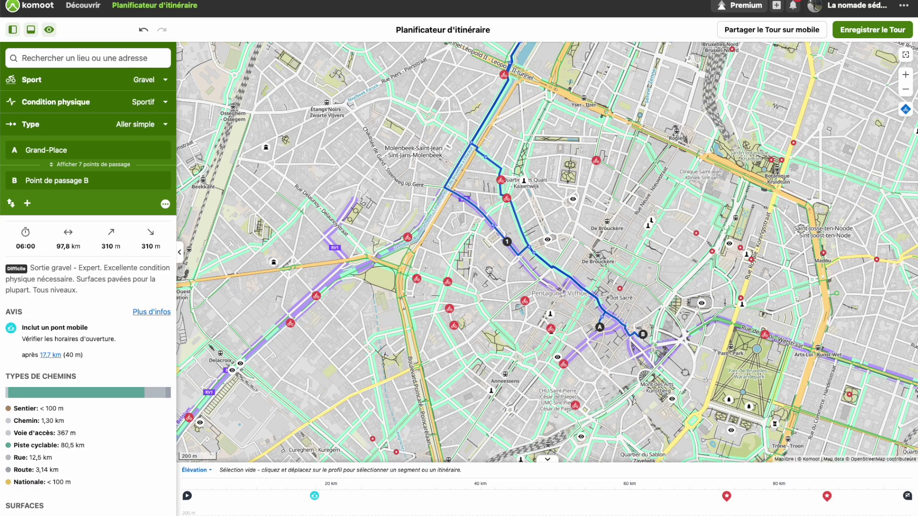
# View the photos of the Vaartkapoen sculpture highlight beside the canal, and close its details.
pyautogui.scroll(-2, 489, 270)
pyautogui.moveTo(517, 147); pyautogui.dragTo(529, 328)
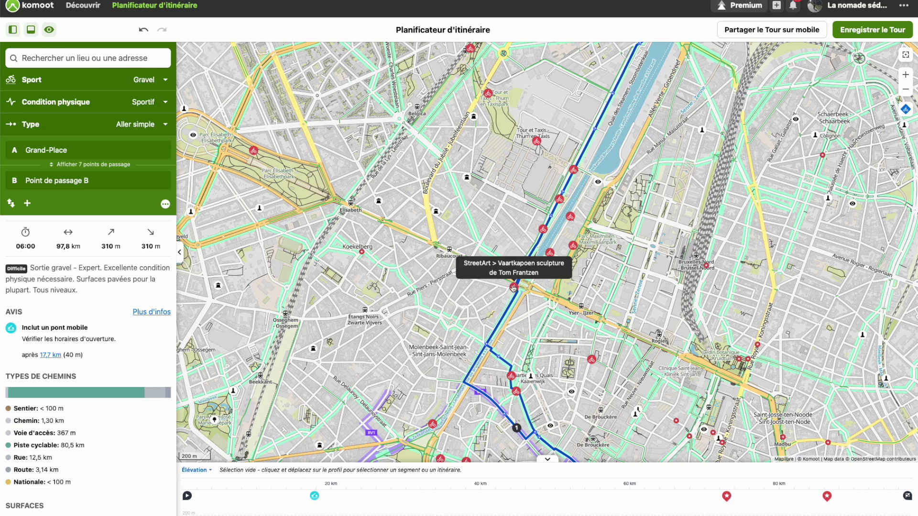
pyautogui.click(514, 288)
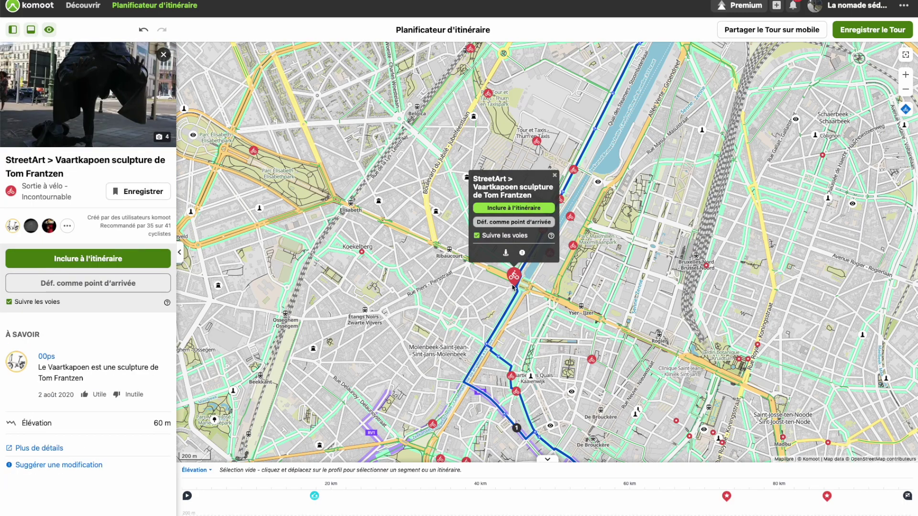
pyautogui.click(161, 138)
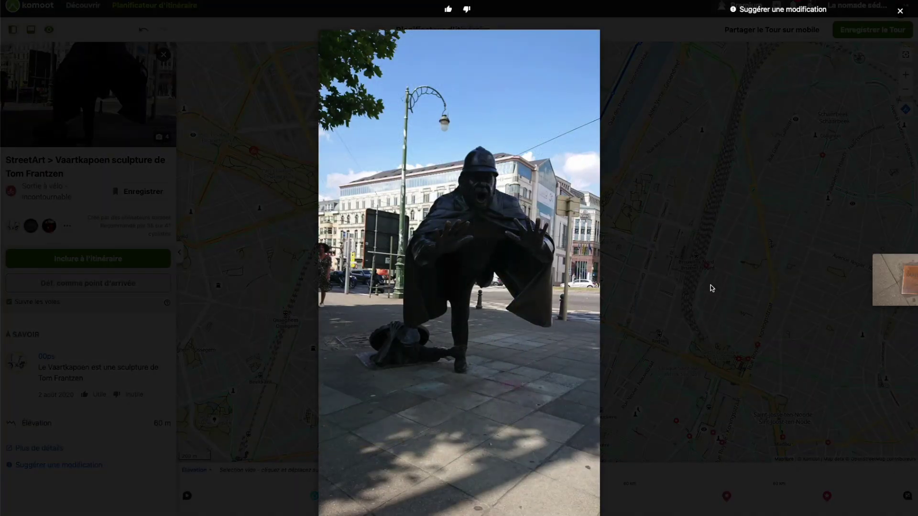
pyautogui.press('Right')
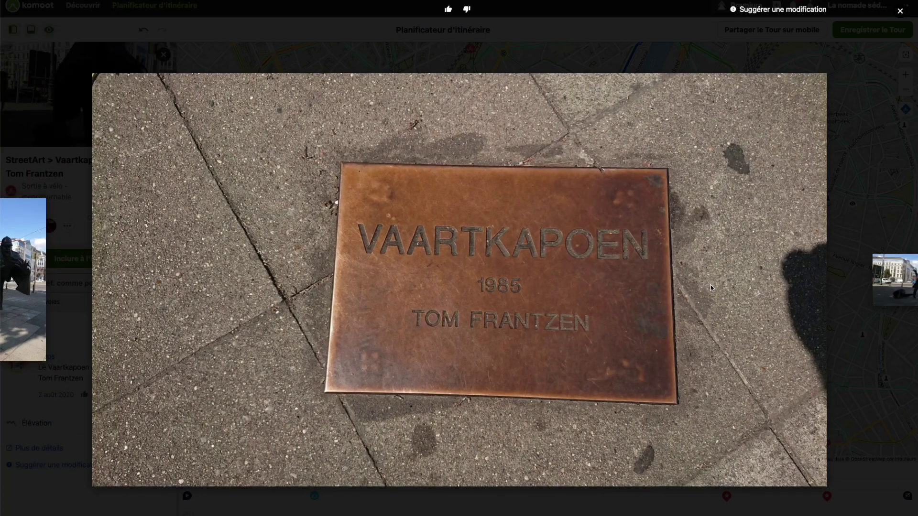
pyautogui.press('Right')
pyautogui.press('Right')
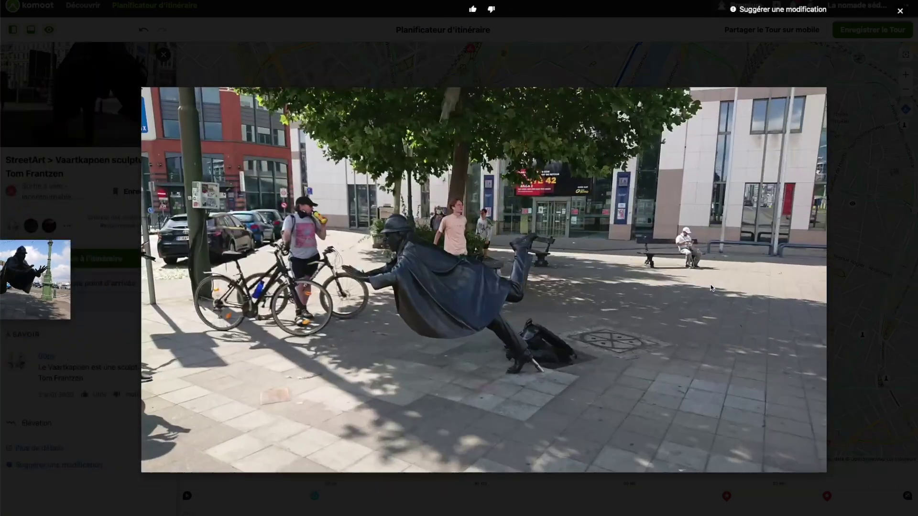
pyautogui.click(899, 12)
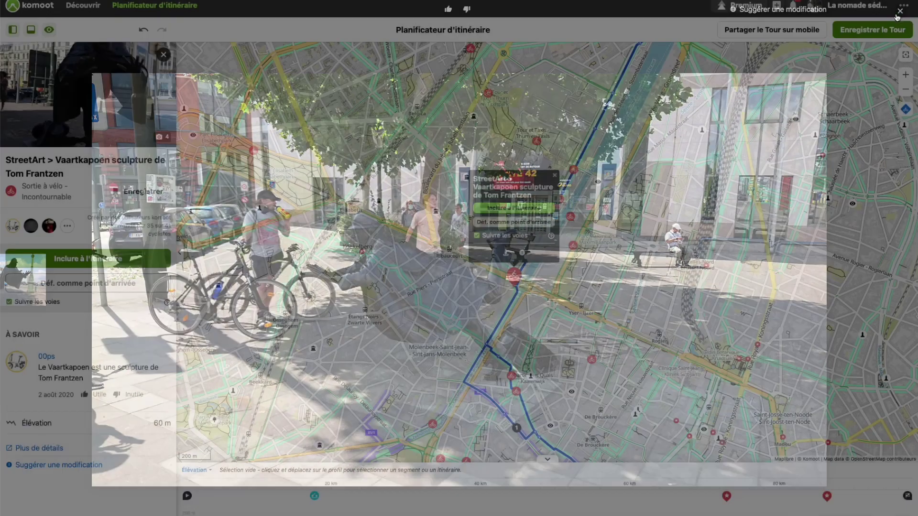
pyautogui.click(556, 174)
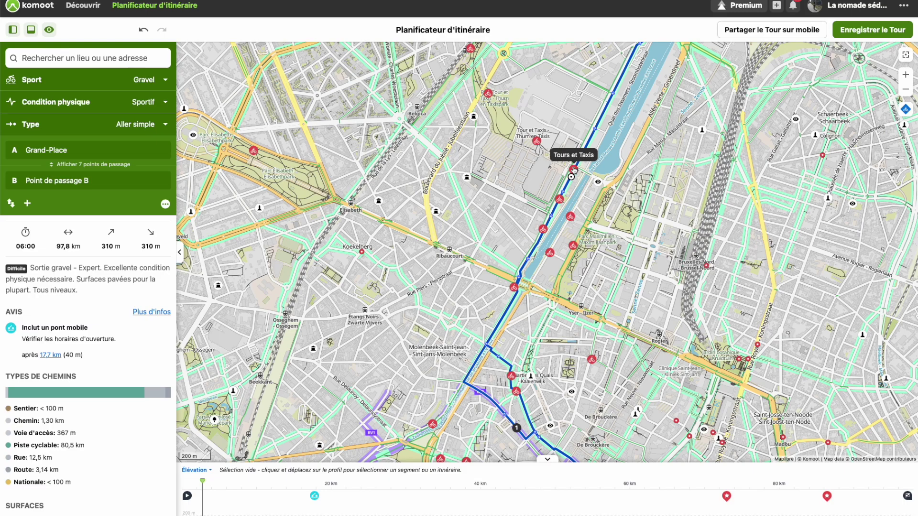
# View the photo of the highlight "GRAVEL - Parc Tour et Taxis - Thurn & Taxispark" and include the highlight in the route.
pyautogui.moveTo(574, 168); pyautogui.dragTo(607, 343)
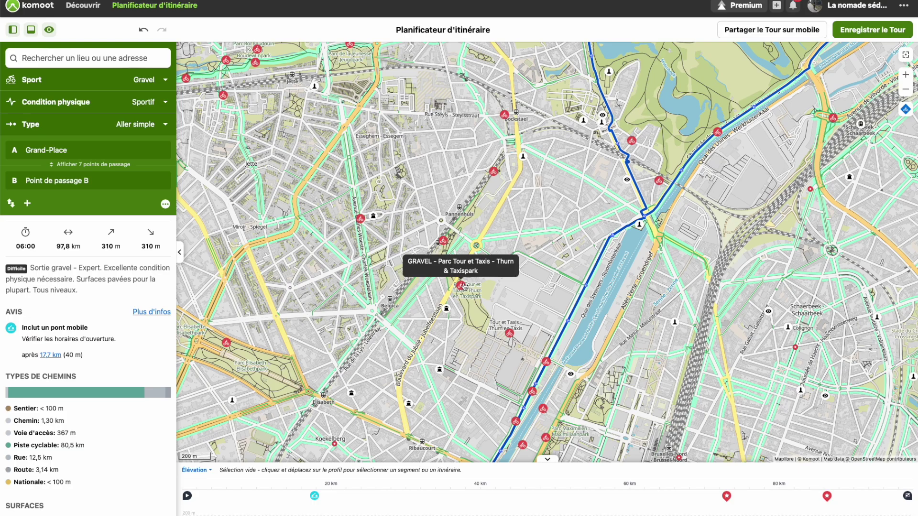
pyautogui.click(461, 286)
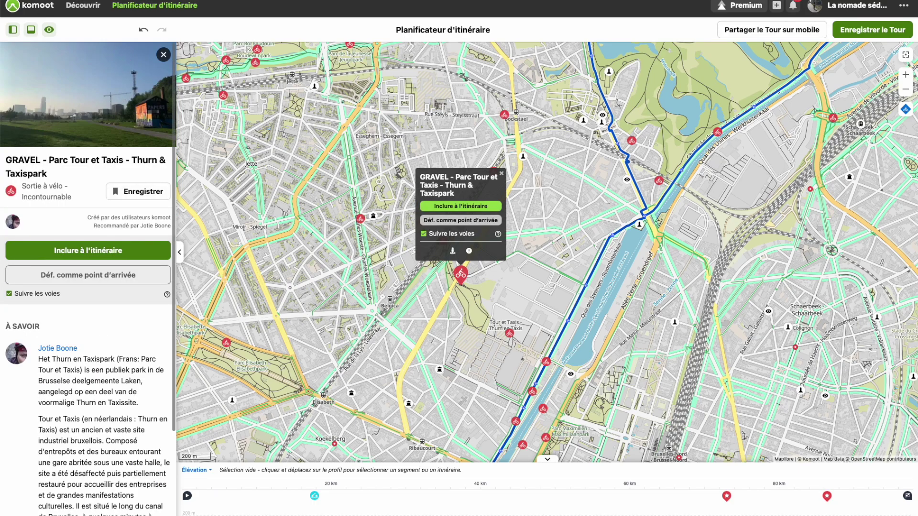
pyautogui.click(123, 95)
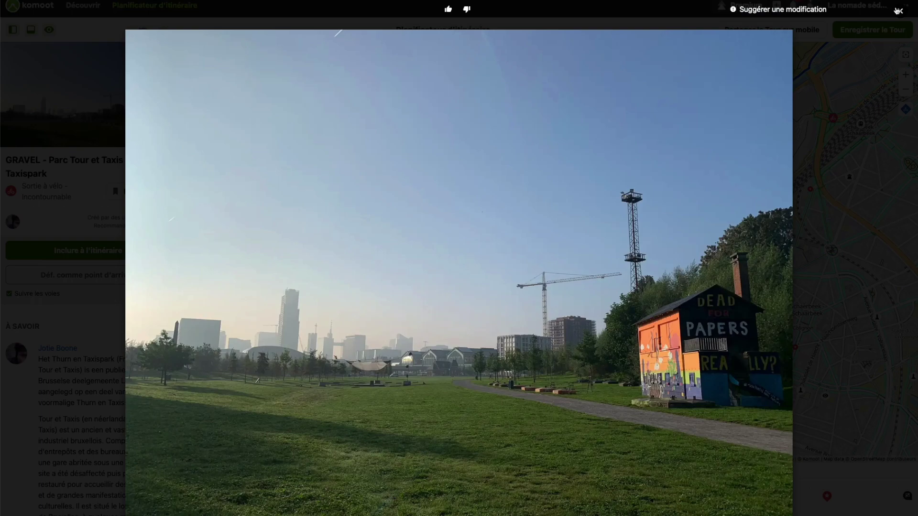
pyautogui.click(898, 10)
pyautogui.click(463, 221)
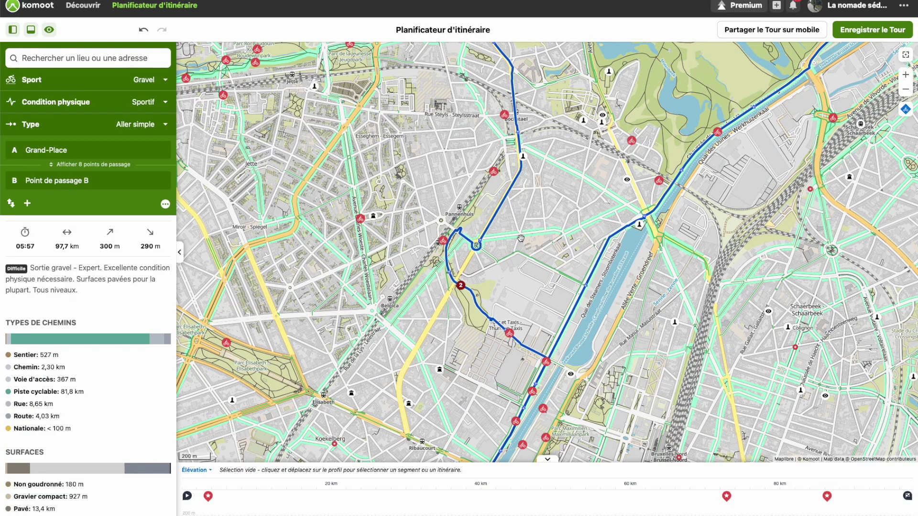
# Examine the outbound route from the Tour et Taxis park through Laeken to the motorway interchange near Strombeek-Bever.
pyautogui.scroll(-2, 533, 215)
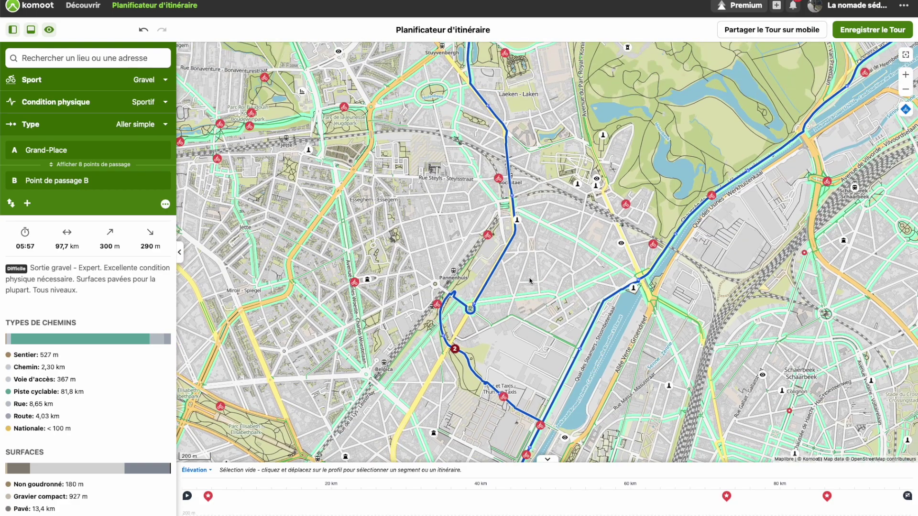
pyautogui.scroll(-1, 530, 281)
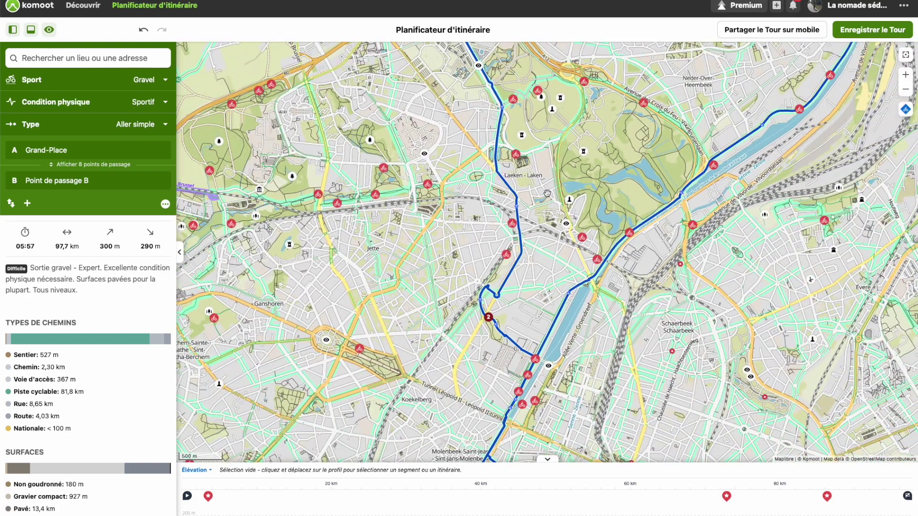
pyautogui.scroll(-1, 547, 193)
pyautogui.scroll(-1, 547, 193)
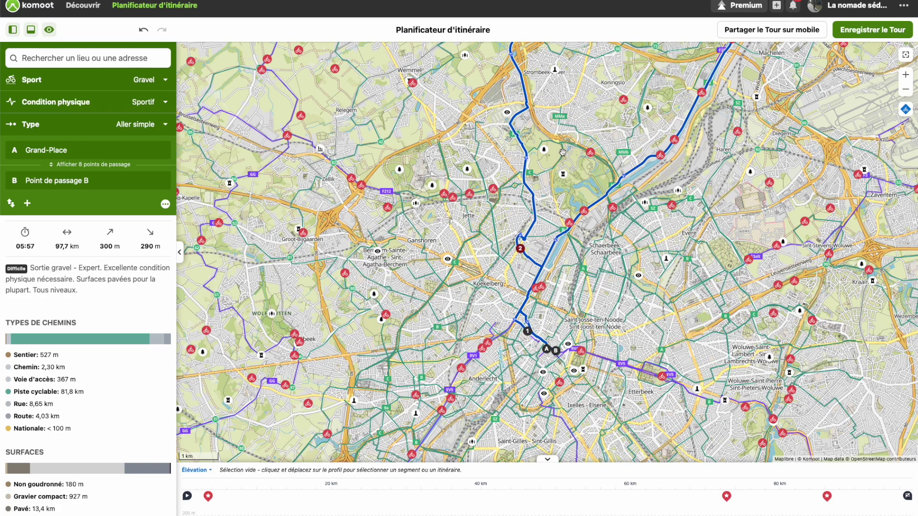
pyautogui.scroll(1, 578, 125)
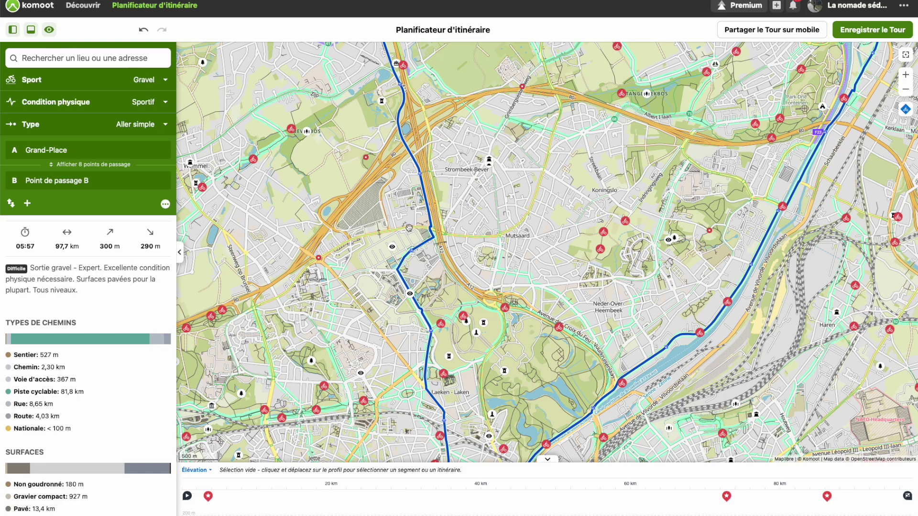
pyautogui.moveTo(404, 219); pyautogui.dragTo(462, 282)
pyautogui.scroll(1, 463, 282)
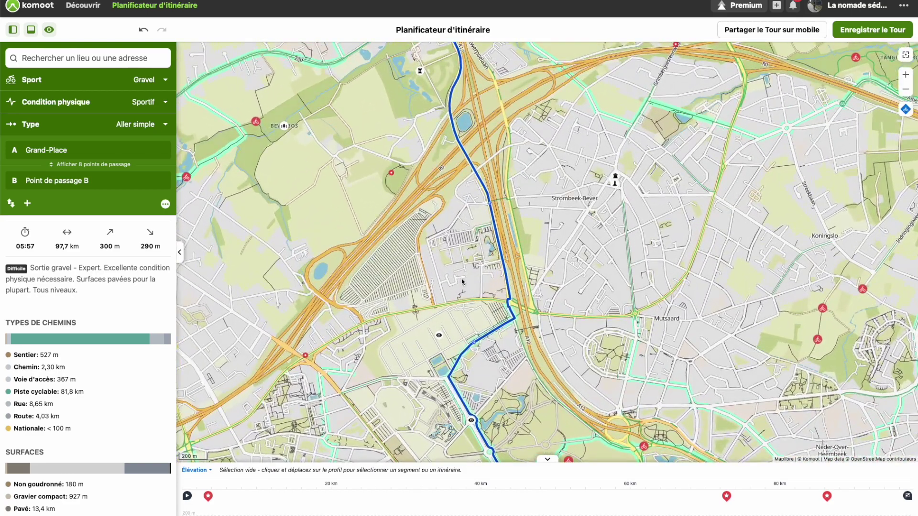
pyautogui.scroll(-1, 463, 282)
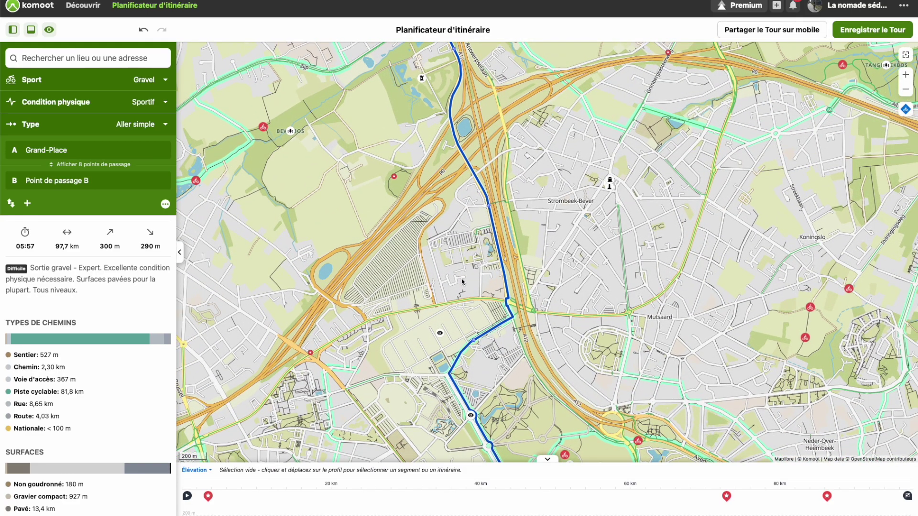
pyautogui.scroll(-1, 463, 282)
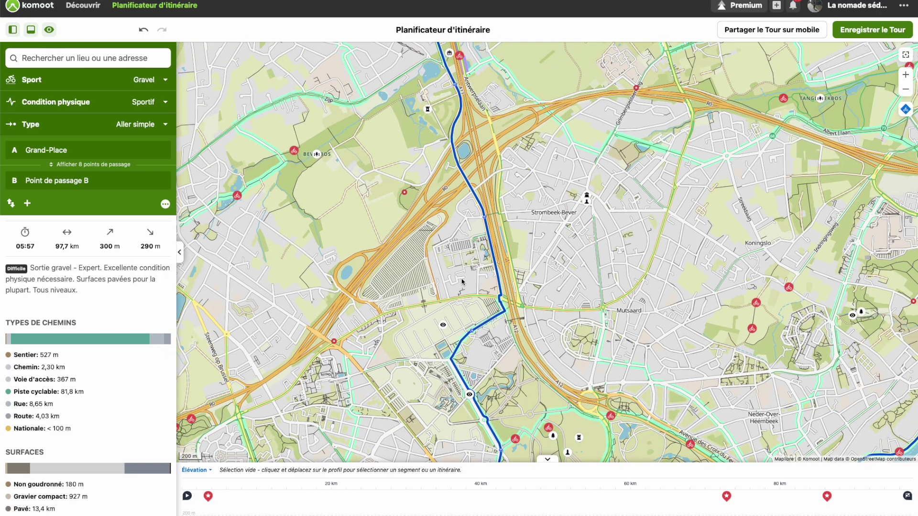
pyautogui.scroll(-3, 463, 282)
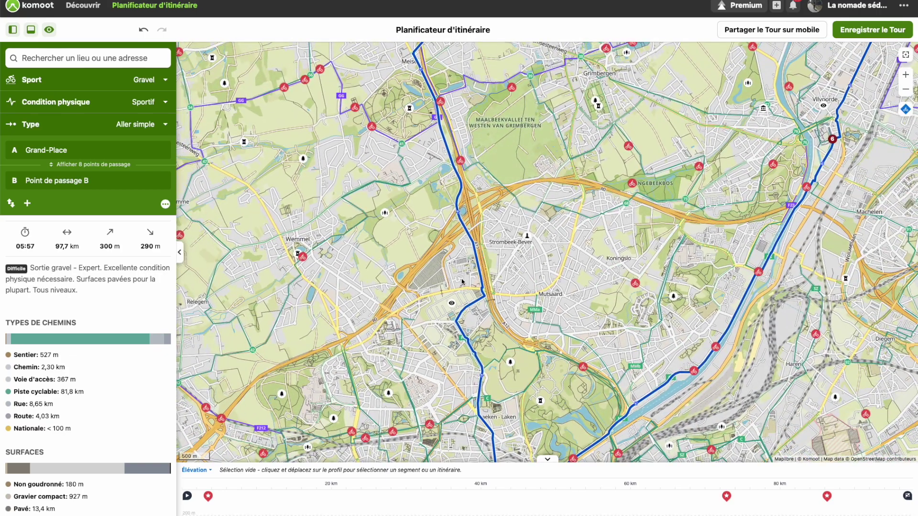
# Include the cycling highlight "Ca c'est de la piste Cyclable..." in the route and review its details.
pyautogui.moveTo(461, 161)
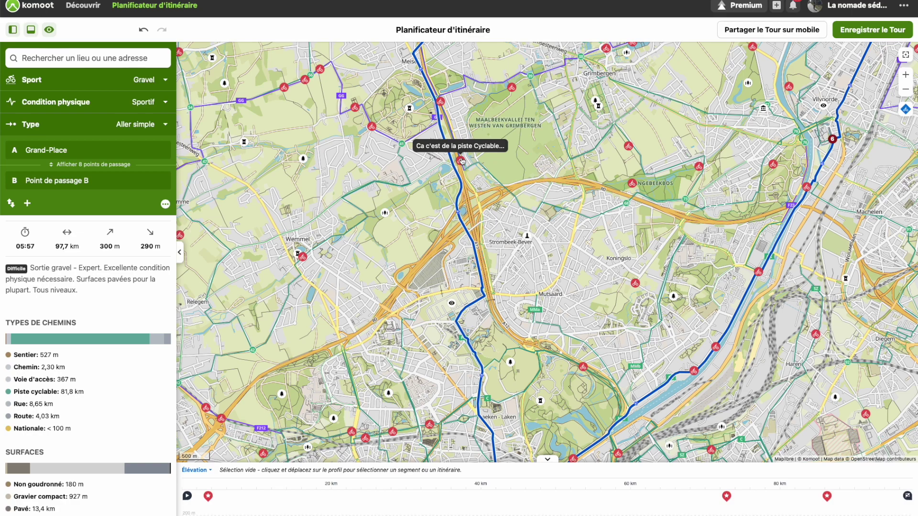
pyautogui.click(461, 160)
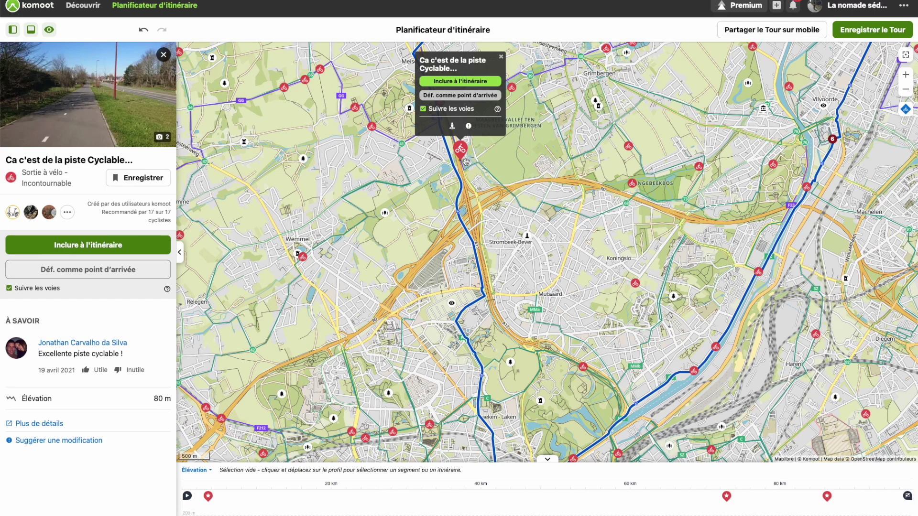
pyautogui.click(468, 82)
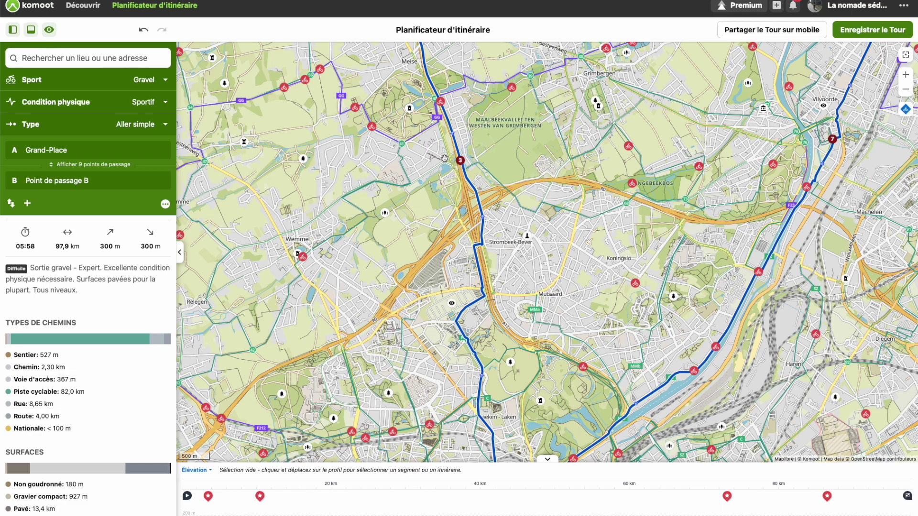
pyautogui.click(460, 160)
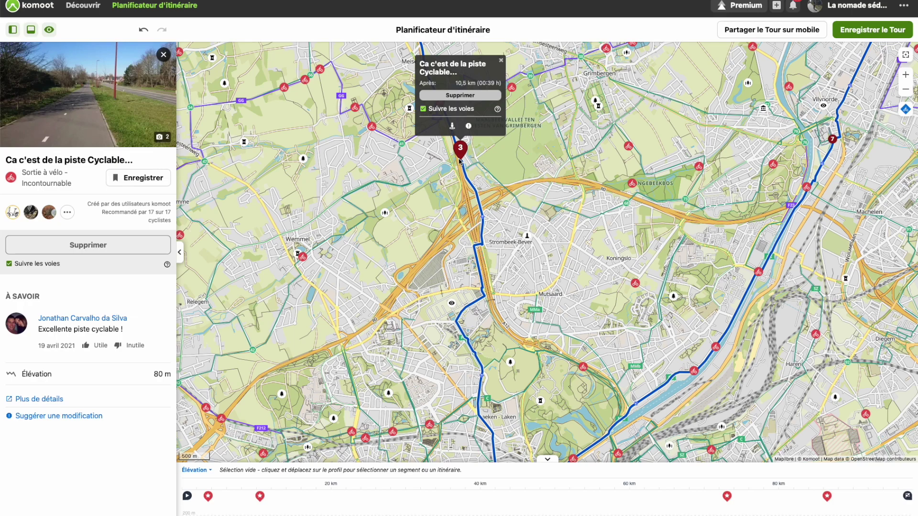
pyautogui.click(502, 61)
pyautogui.click(504, 61)
# Check the details of the highlight "Infra CP>Passerelle A12 (Meise)" on the route east of Meise.
pyautogui.moveTo(509, 144); pyautogui.dragTo(515, 239)
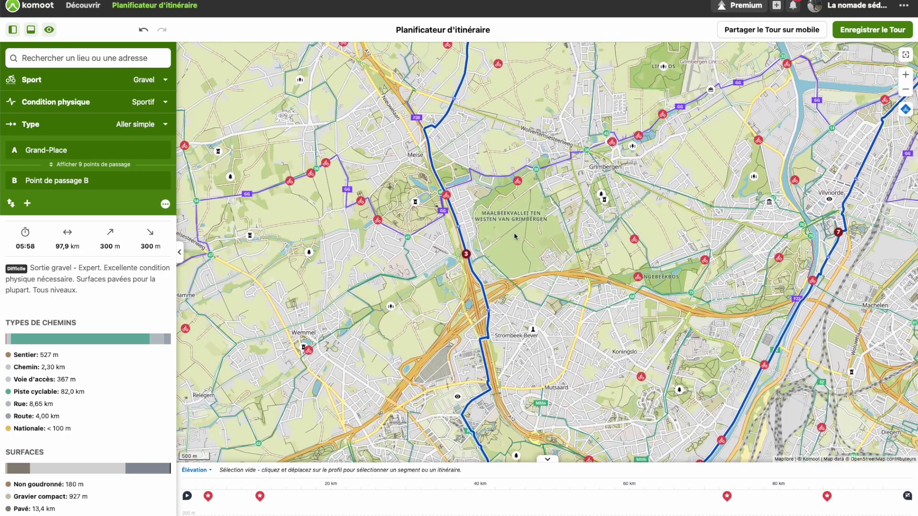
pyautogui.click(448, 197)
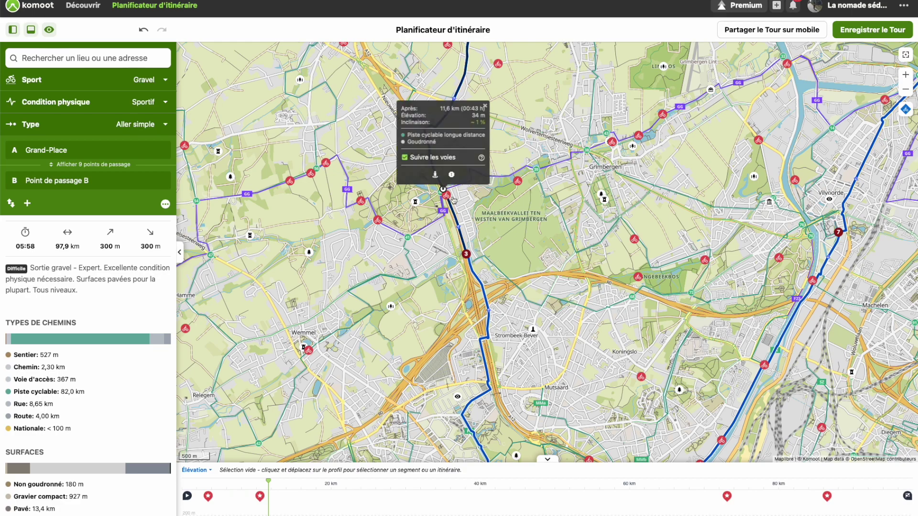
pyautogui.click(447, 198)
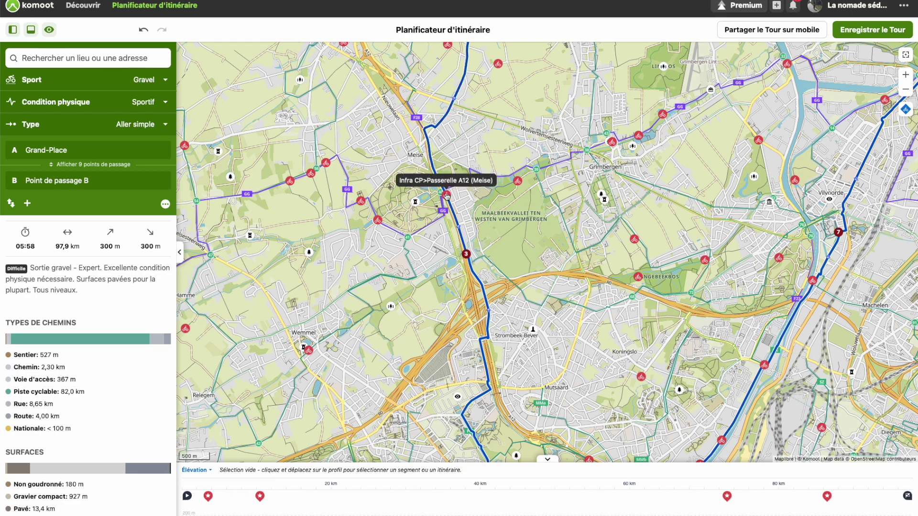
pyautogui.click(446, 197)
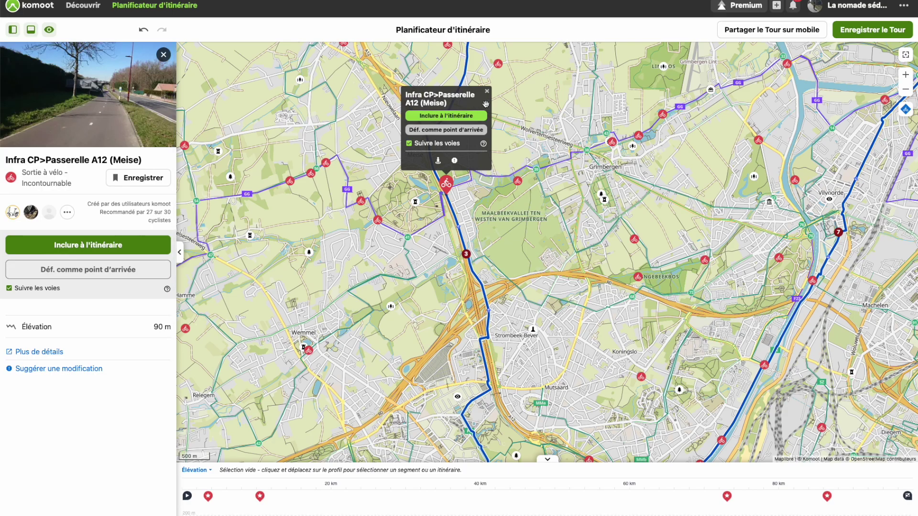
pyautogui.click(487, 91)
# View the photo of the highlight "Entre Meise et Grimbergen (gravel)" northeast of Meise and include the highlight in the route.
pyautogui.scroll(-3, 499, 178)
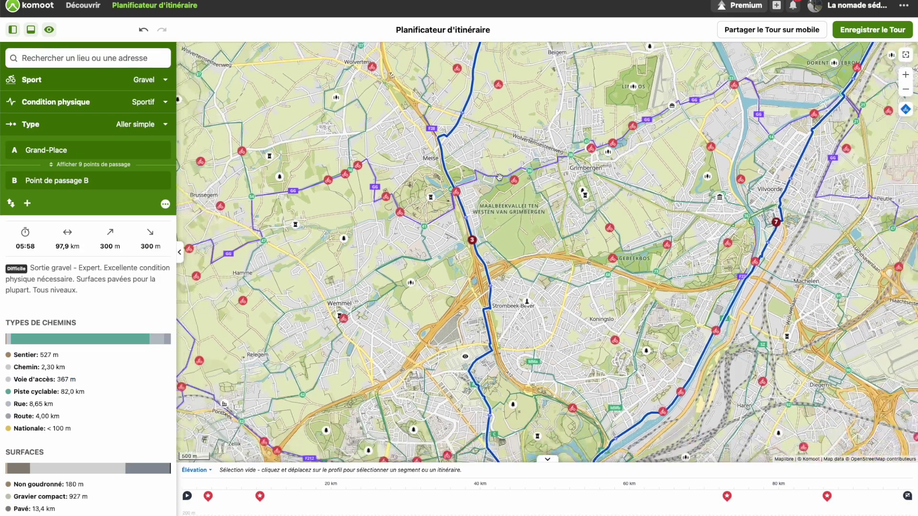
pyautogui.moveTo(518, 129); pyautogui.dragTo(502, 229)
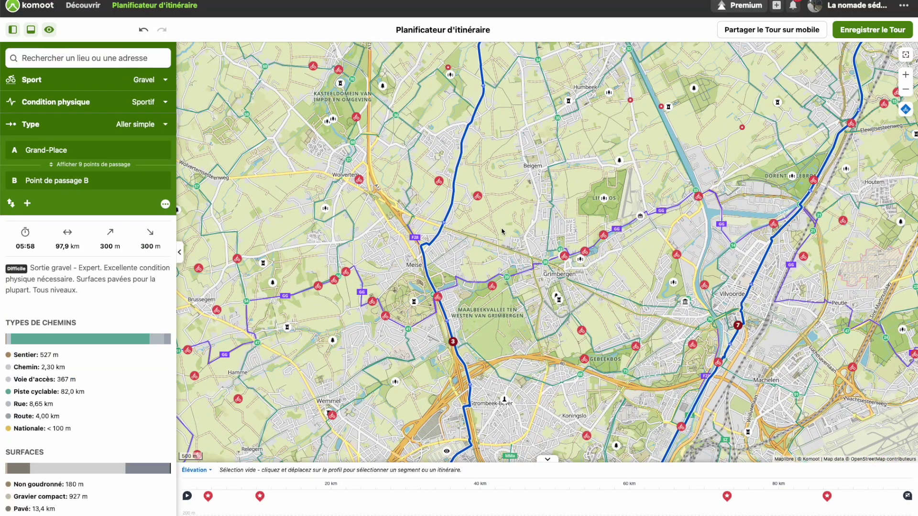
pyautogui.click(477, 196)
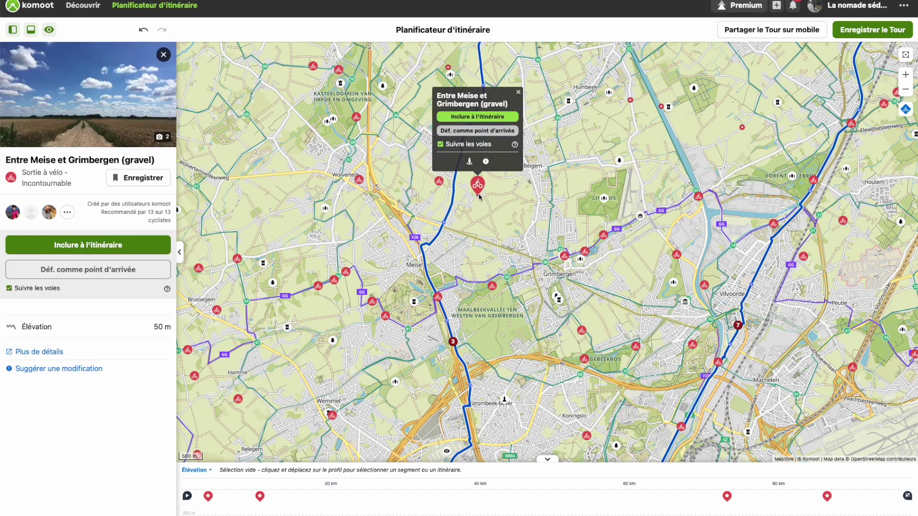
pyautogui.click(91, 131)
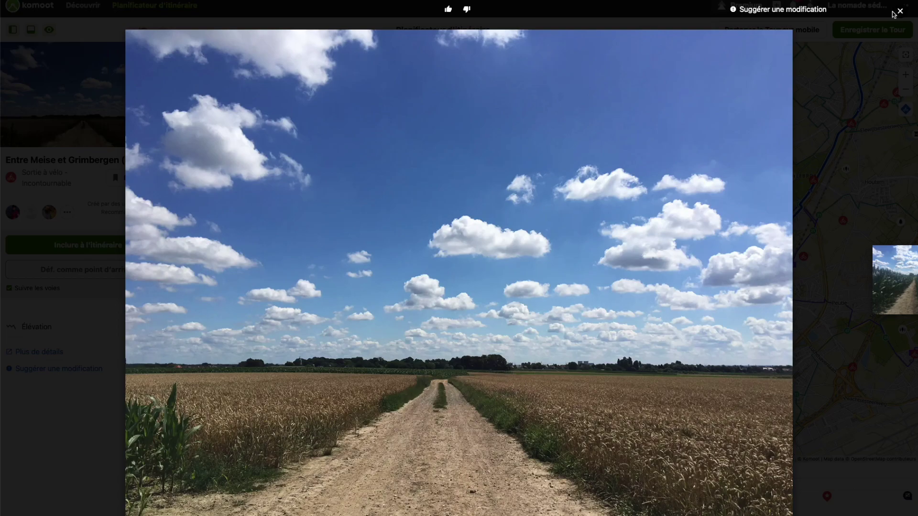
pyautogui.click(901, 11)
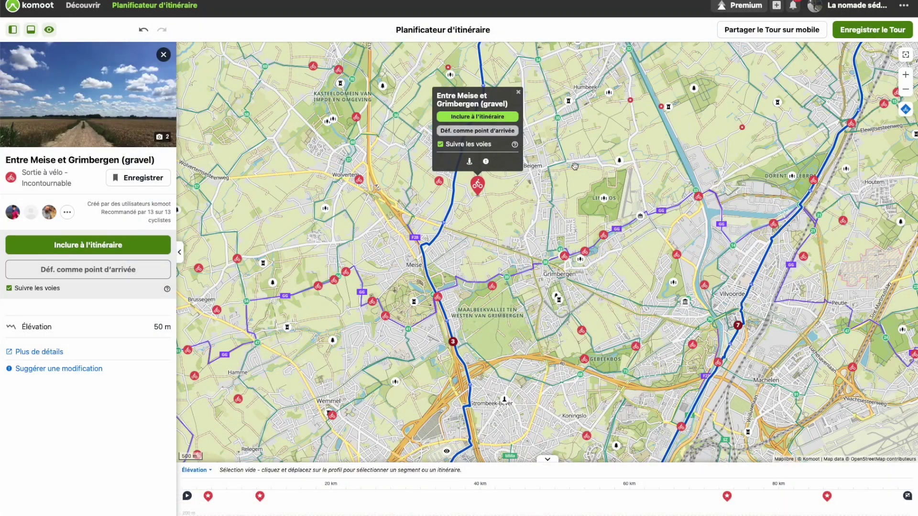
pyautogui.click(477, 117)
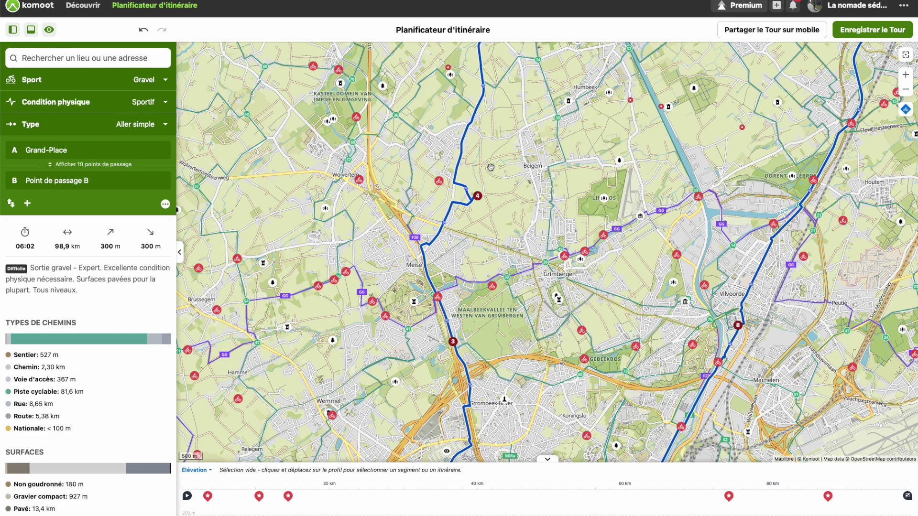
# Include the cycling highlight "Ballade à poney" and the hiking highlight "Birrebeekvallei" north of Meise in the route.
pyautogui.click(439, 183)
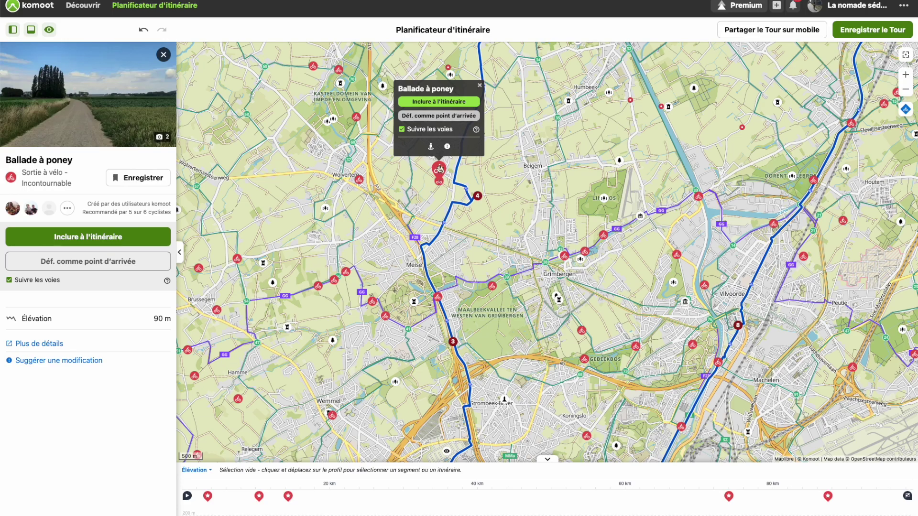
pyautogui.click(439, 101)
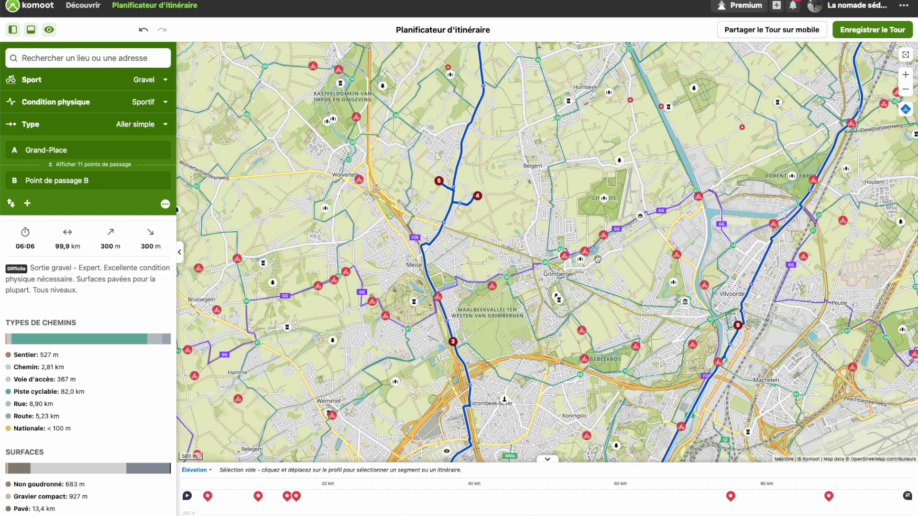
pyautogui.moveTo(514, 151); pyautogui.dragTo(504, 265)
pyautogui.scroll(-2, 505, 264)
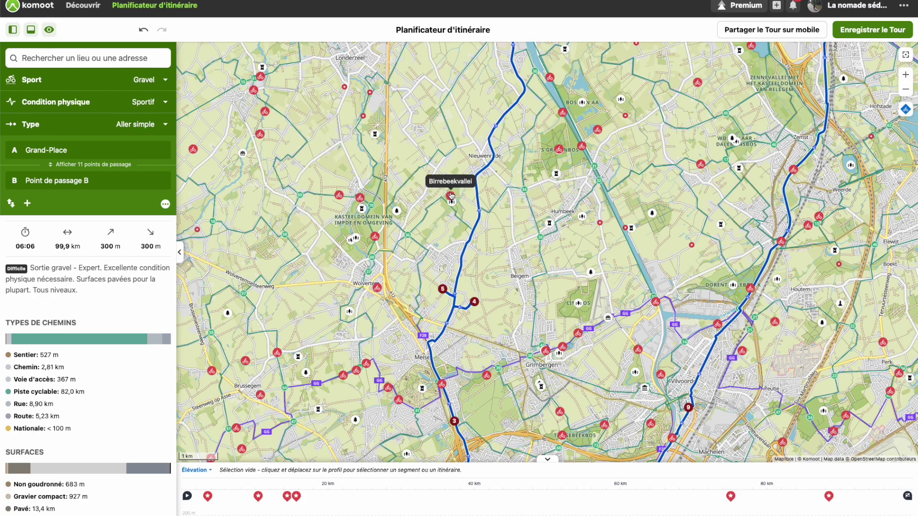
pyautogui.click(452, 204)
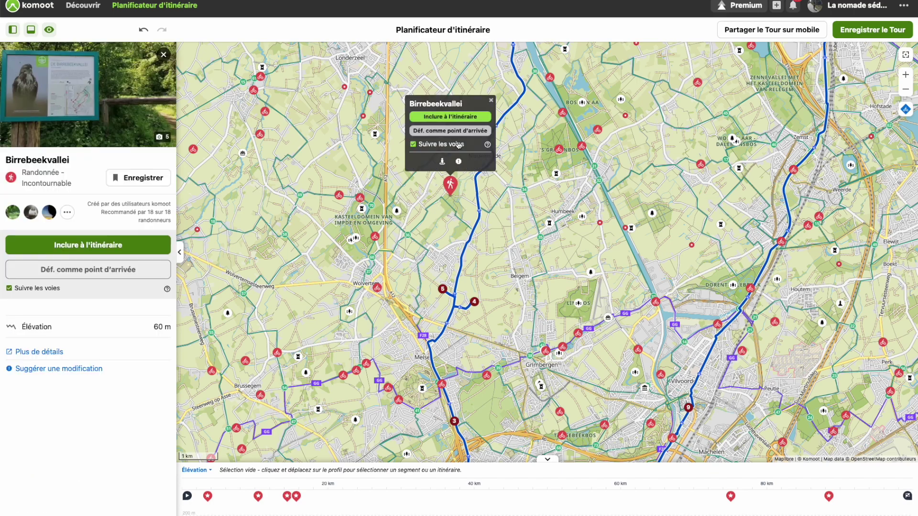
pyautogui.click(456, 117)
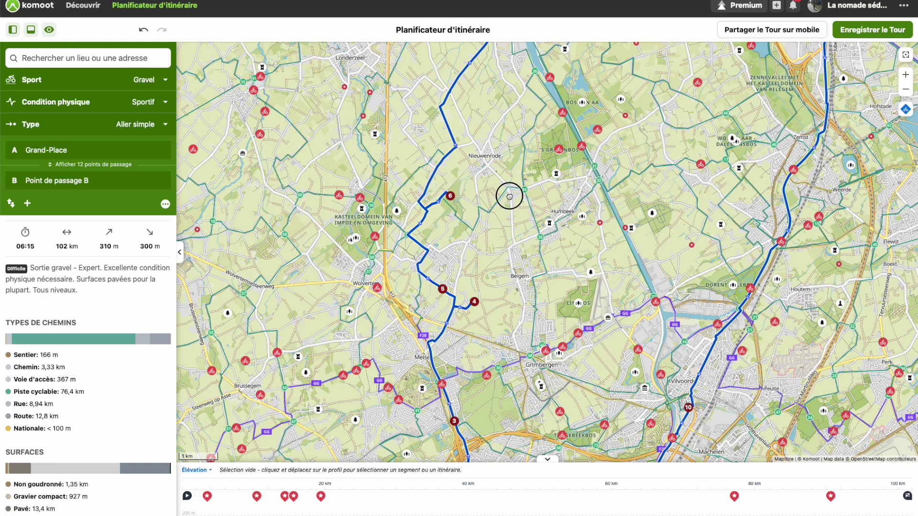
# Include the cycling highlight "Mountainbike parkour" in the wood northwest of Humbeek in the route.
pyautogui.moveTo(508, 196); pyautogui.dragTo(471, 354)
pyautogui.click(520, 307)
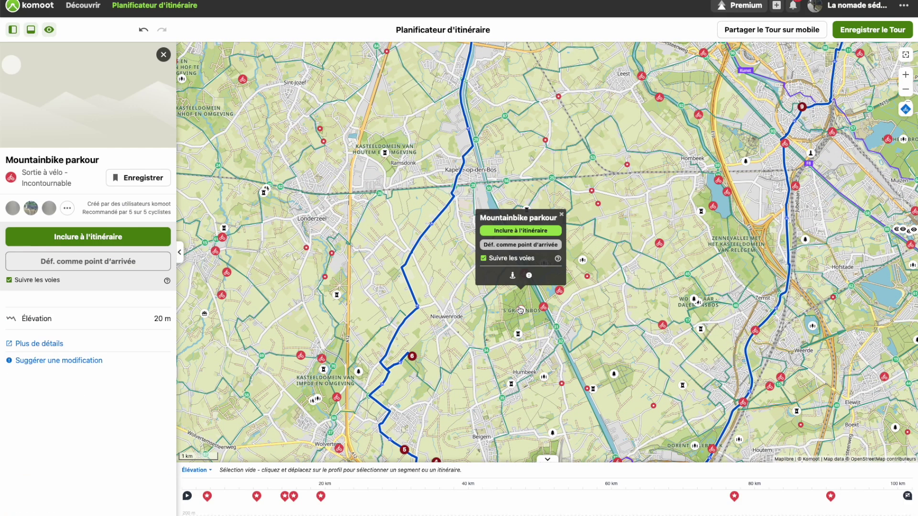
pyautogui.click(524, 230)
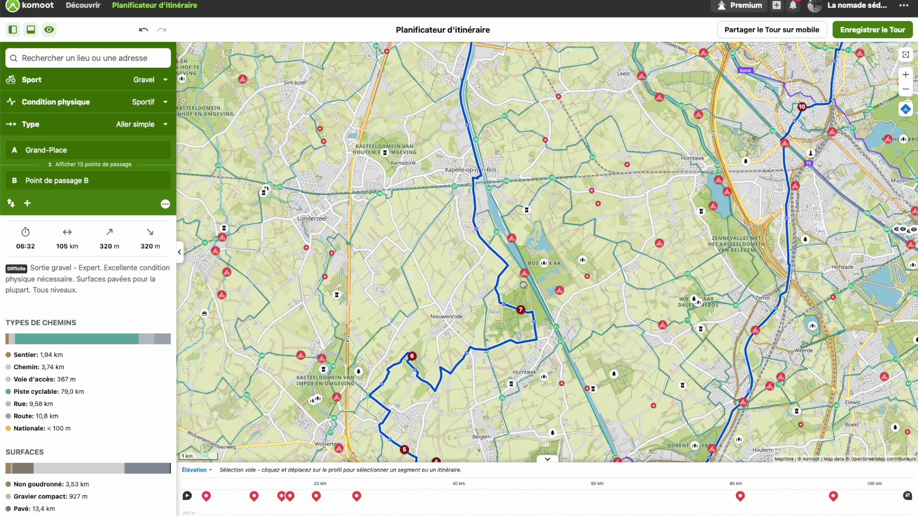
# Review the full list of the route's waypoints between Grand-Place and the end point, then collapse it.
pyautogui.click(451, 323)
pyautogui.moveTo(451, 322); pyautogui.dragTo(461, 258)
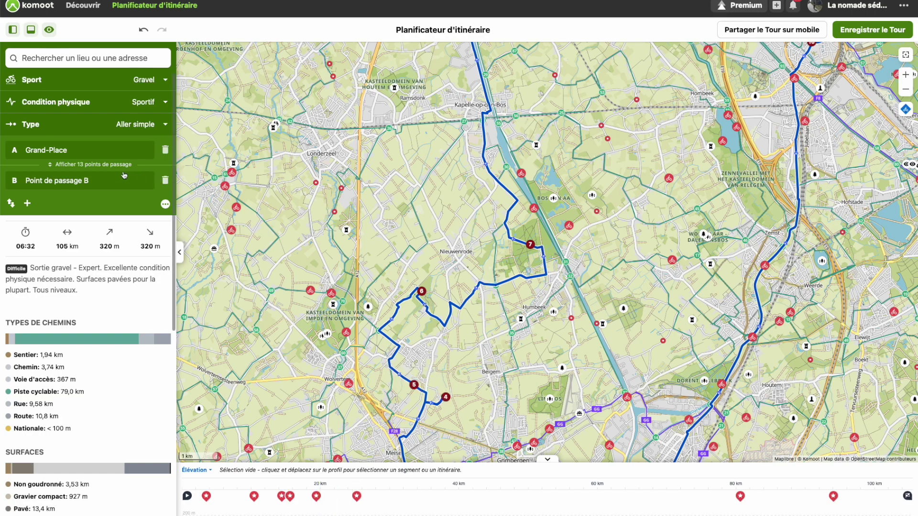
pyautogui.click(63, 165)
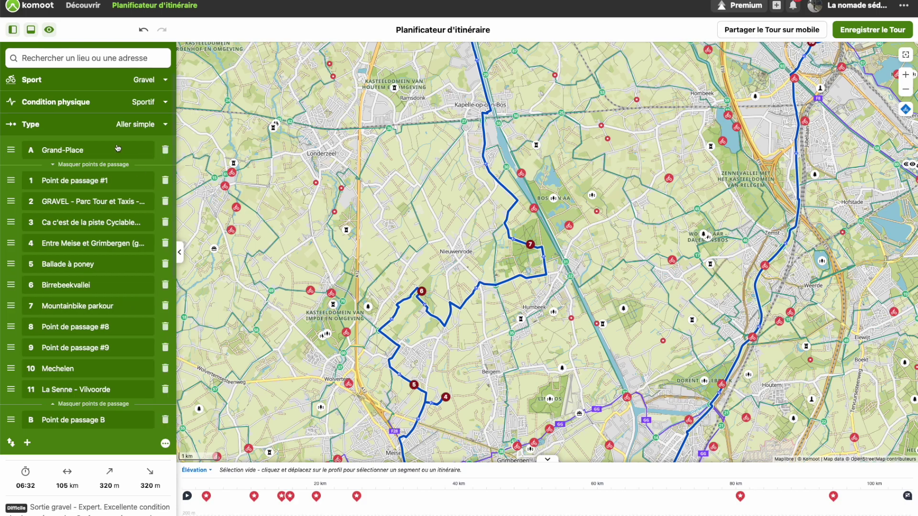
pyautogui.click(88, 164)
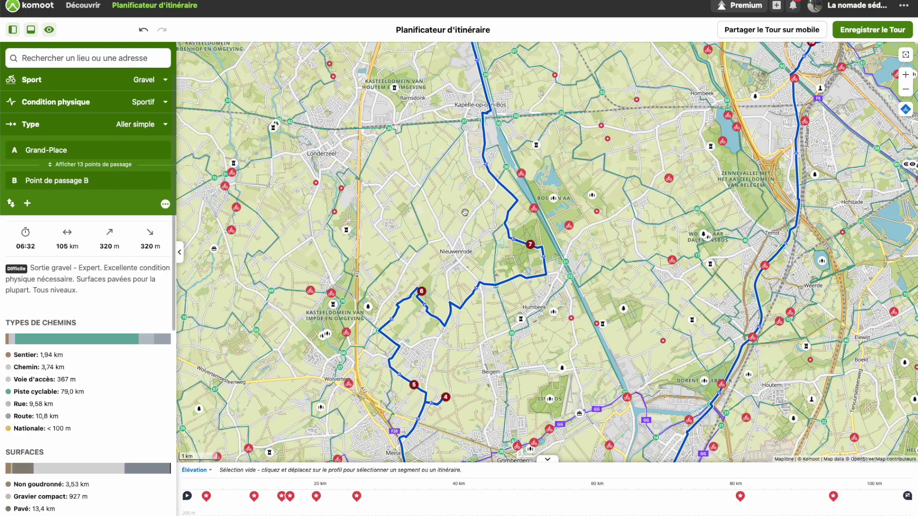
# Include the cycling segment "Humbeek - Hombeek" along the canal south of Kapelle-op-den-Bos in the route.
pyautogui.scroll(-3, 625, 239)
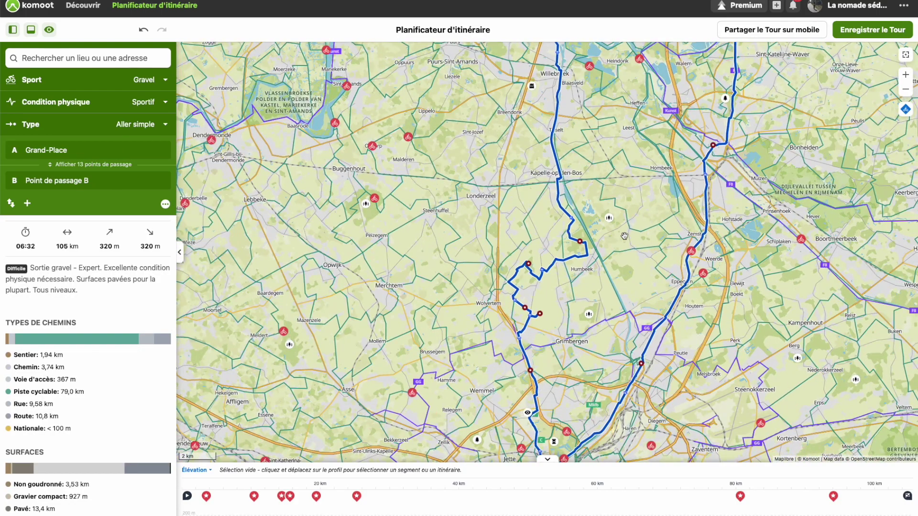
pyautogui.doubleClick(606, 188)
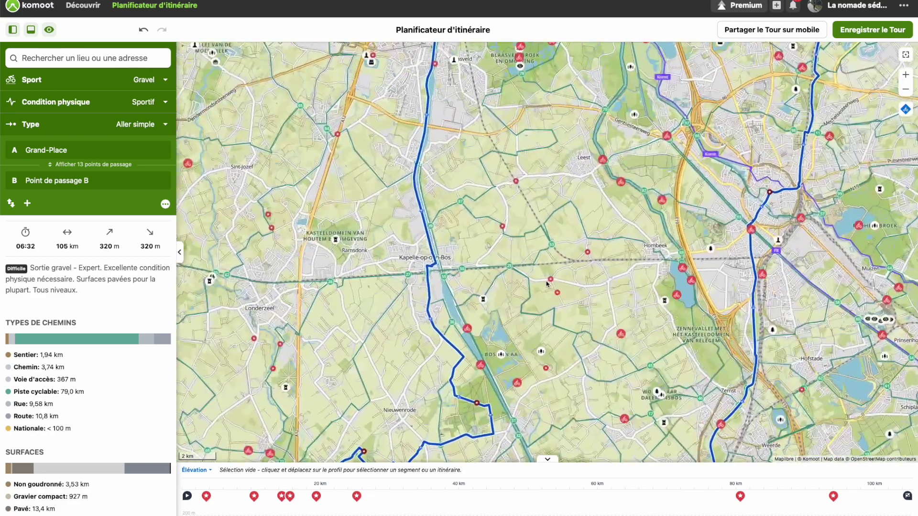
pyautogui.click(468, 330)
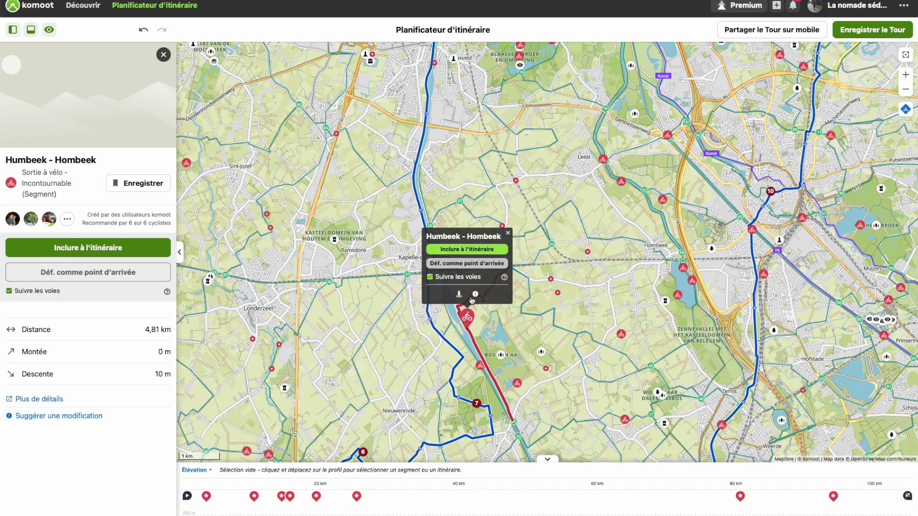
pyautogui.click(472, 250)
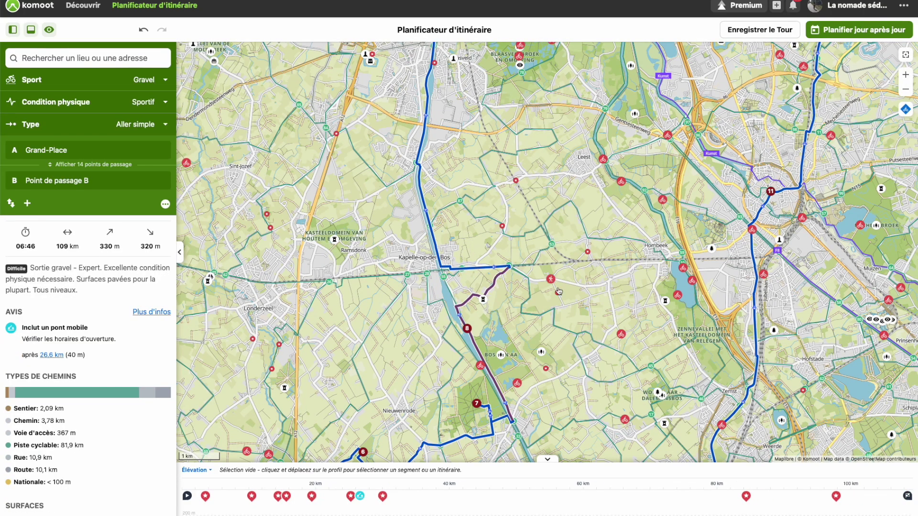
# View both photos of the segment "Landelijke doorsteek Hombeek-Tisselt" and include the segment in the route.
pyautogui.scroll(1, 593, 292)
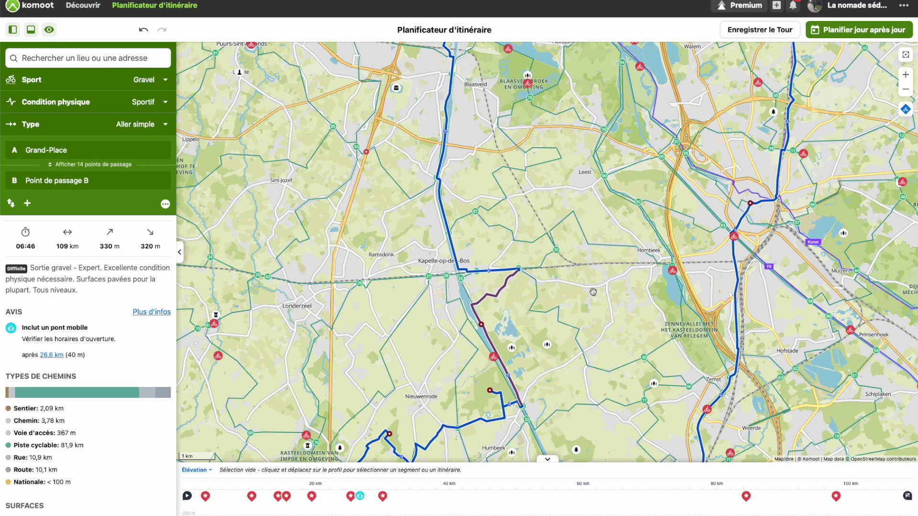
pyautogui.scroll(1, 593, 292)
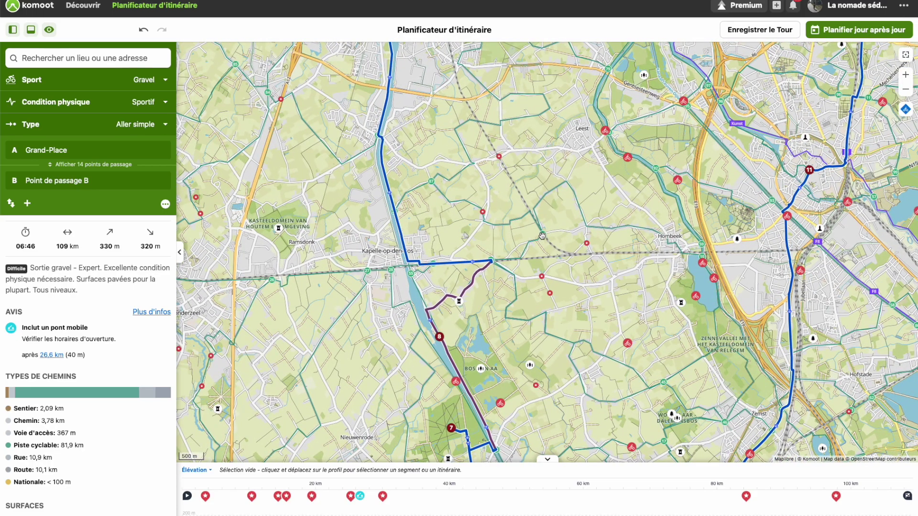
pyautogui.click(483, 211)
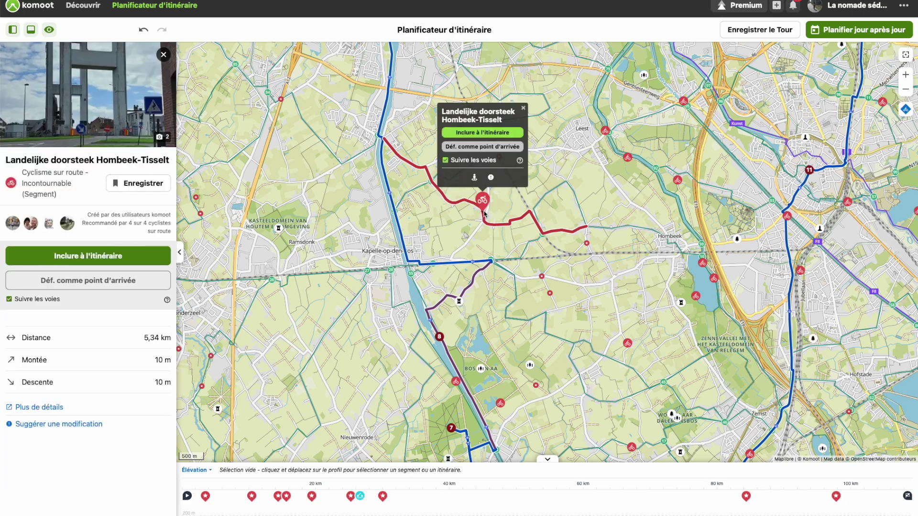
pyautogui.click(103, 93)
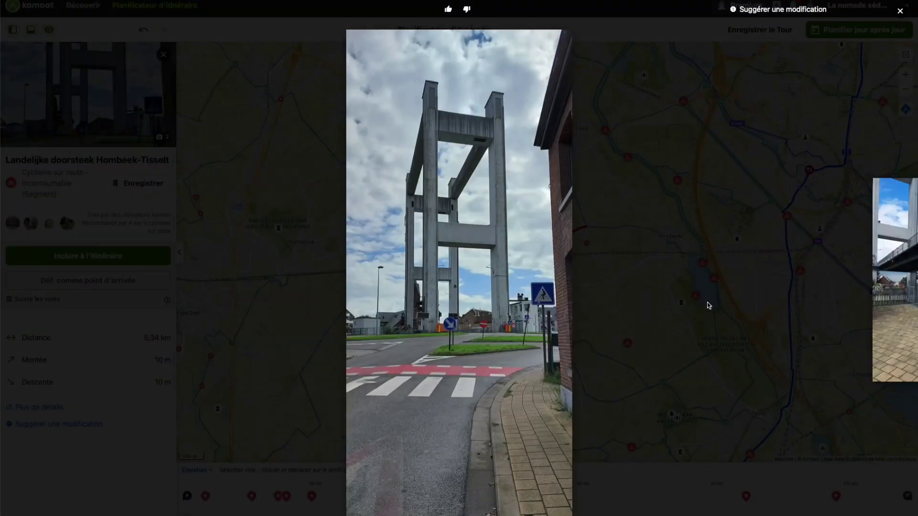
pyautogui.click(889, 255)
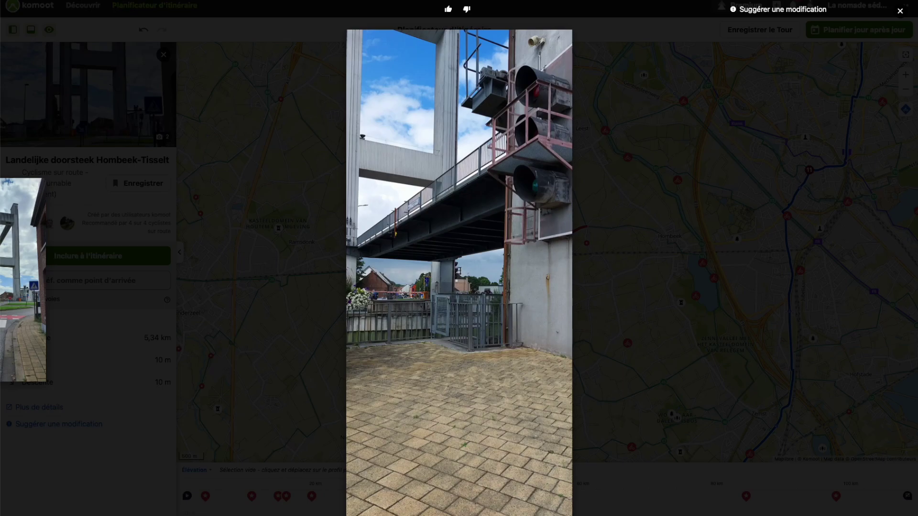
pyautogui.click(900, 11)
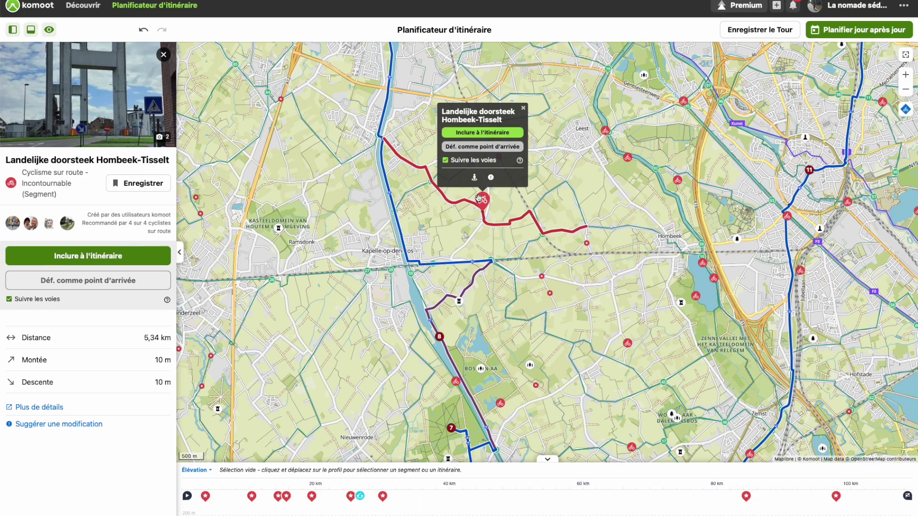
pyautogui.click(482, 133)
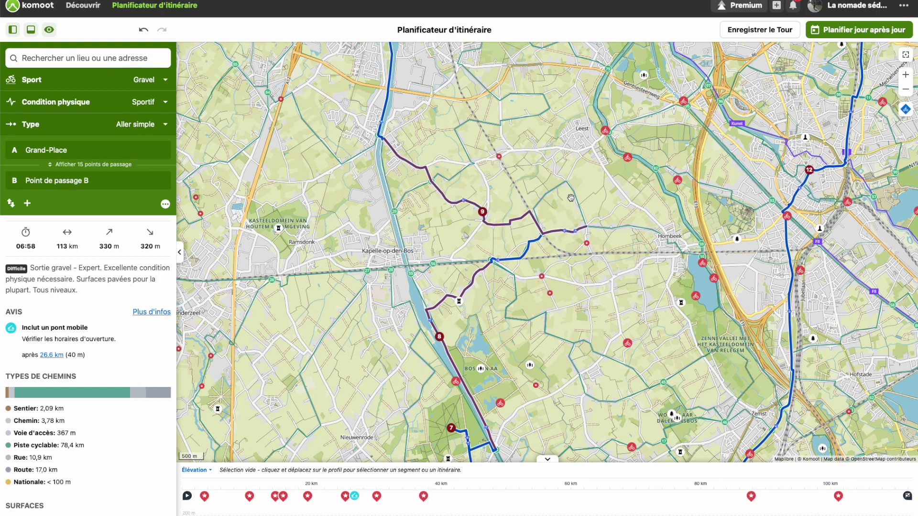
# Include a waypoint on the marked cycle route at the southern edge of the Blaasveldbroek nature area, east of Willebroek.
pyautogui.scroll(-1, 571, 198)
pyautogui.scroll(-1, 571, 198)
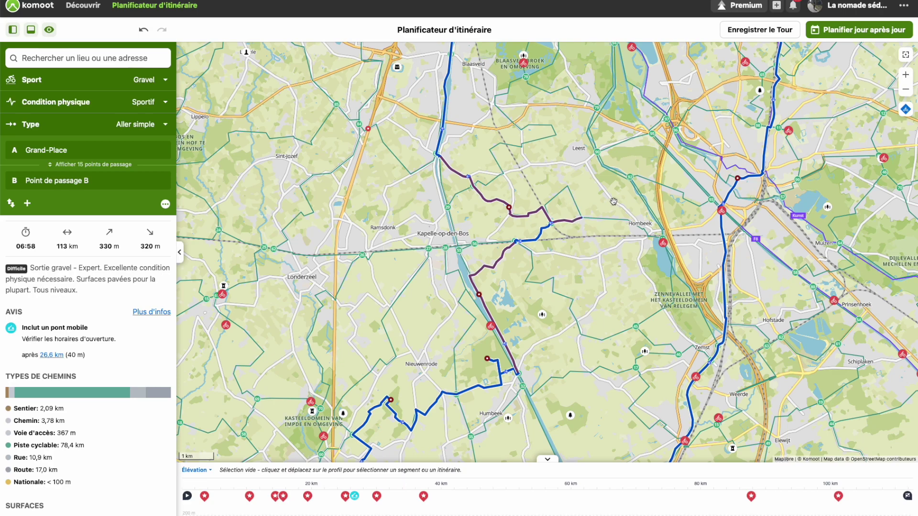
pyautogui.moveTo(600, 177); pyautogui.dragTo(585, 270)
pyautogui.scroll(-1, 586, 274)
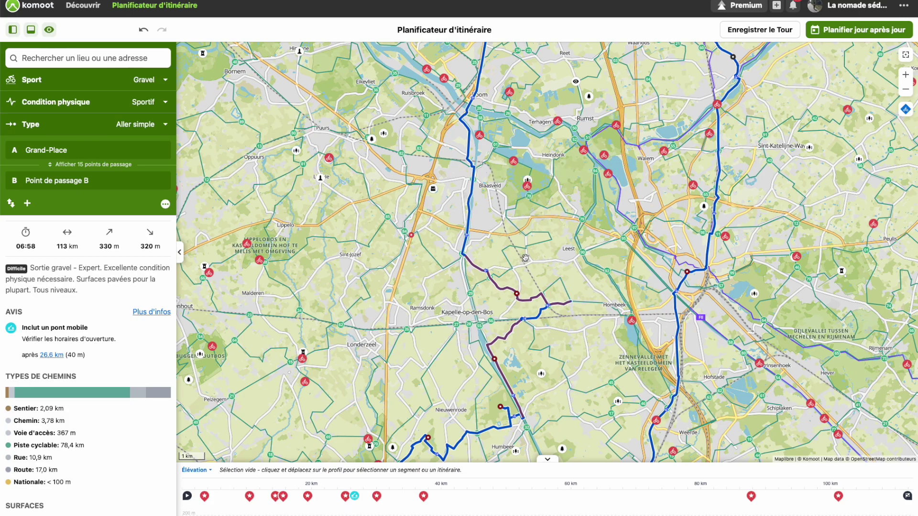
pyautogui.scroll(1, 525, 258)
pyautogui.scroll(1, 563, 285)
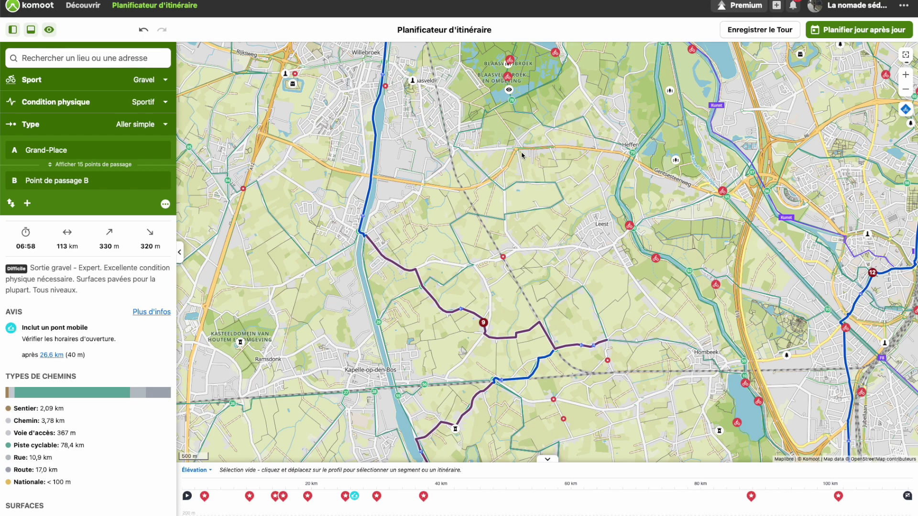
pyautogui.moveTo(523, 155); pyautogui.dragTo(518, 264)
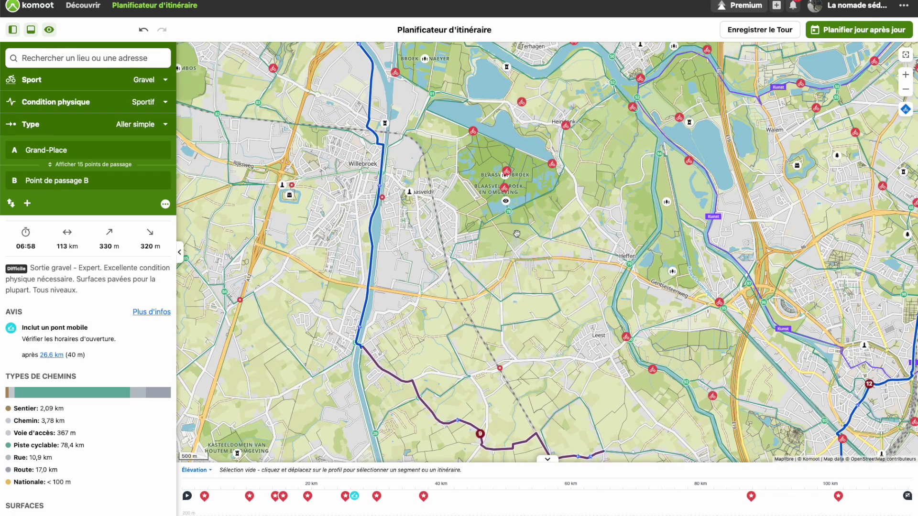
pyautogui.click(509, 212)
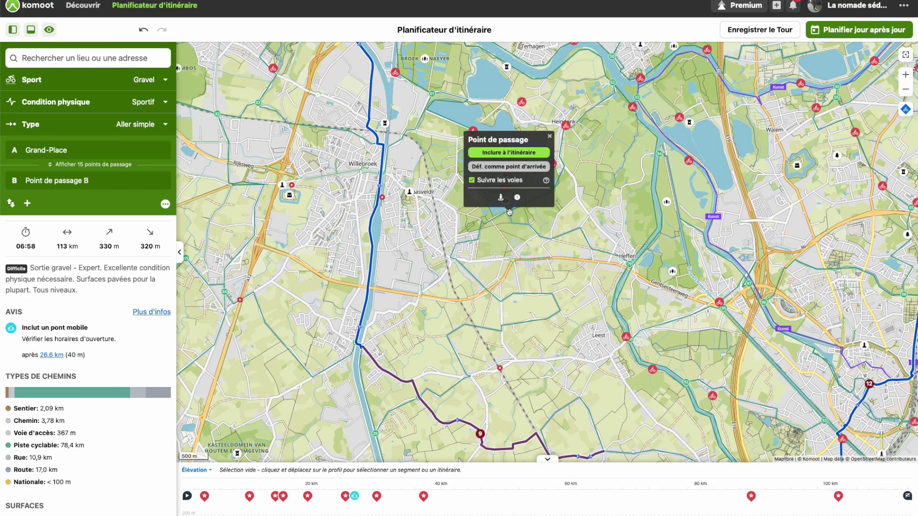
pyautogui.click(516, 153)
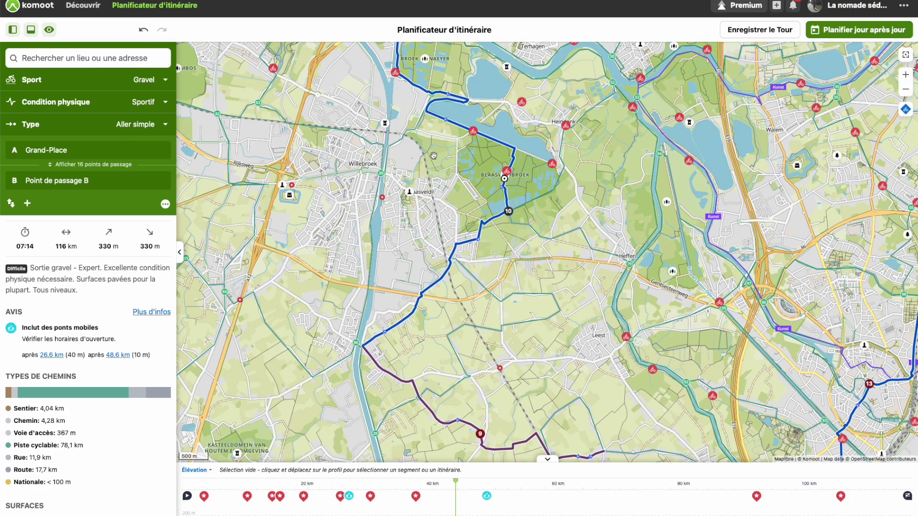
pyautogui.scroll(-3, 434, 154)
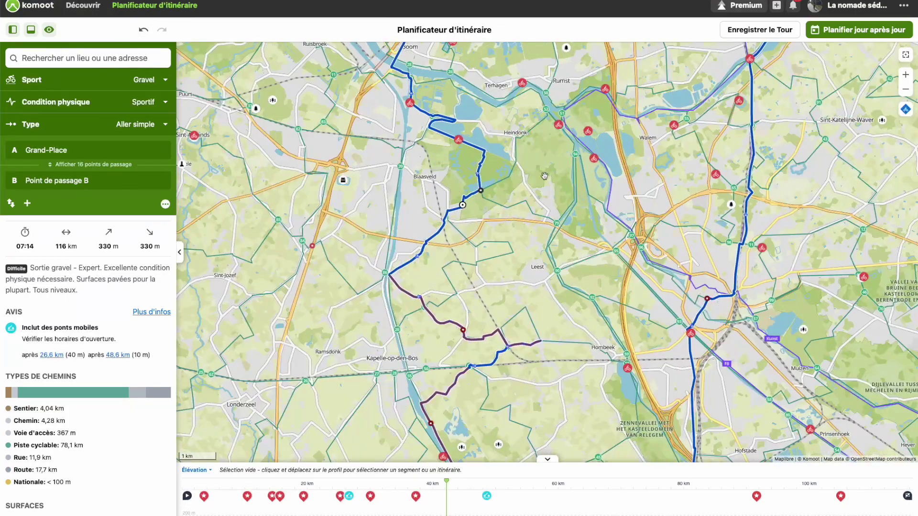
pyautogui.scroll(-3, 511, 311)
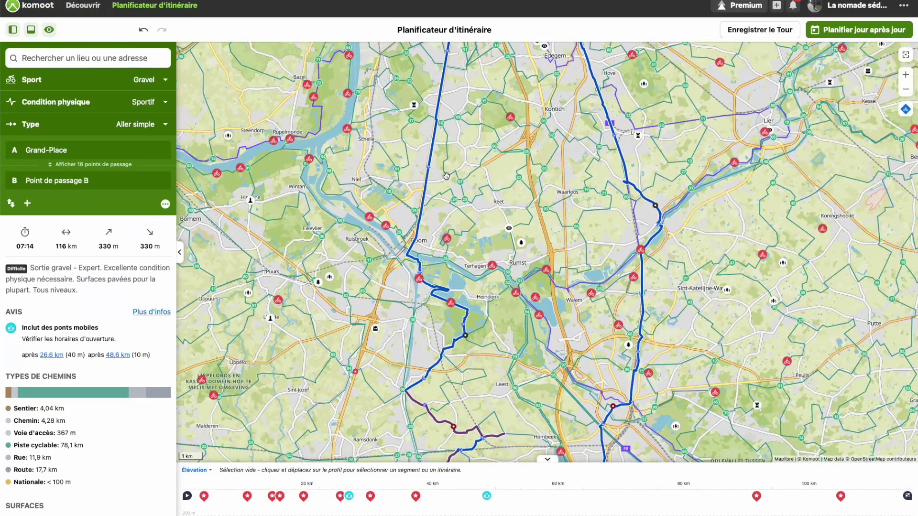
# Switch the base map to OpenCycleMap for the area around Strombeek-Bever and Wemmel, north of Brussels.
pyautogui.scroll(-2, 446, 176)
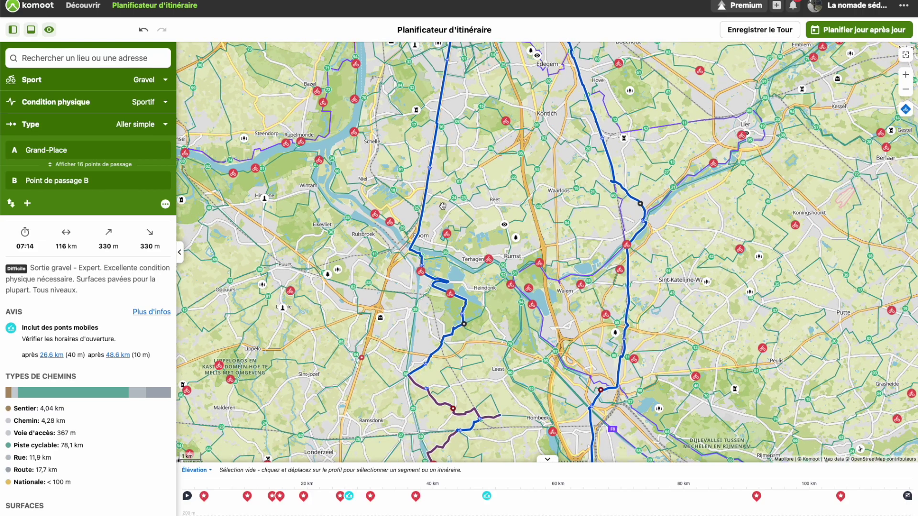
pyautogui.scroll(-3, 517, 203)
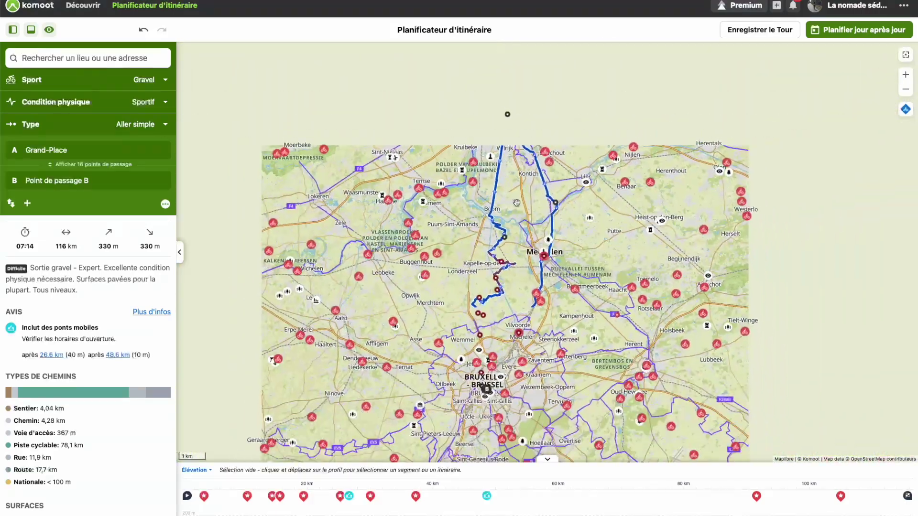
pyautogui.doubleClick(428, 255)
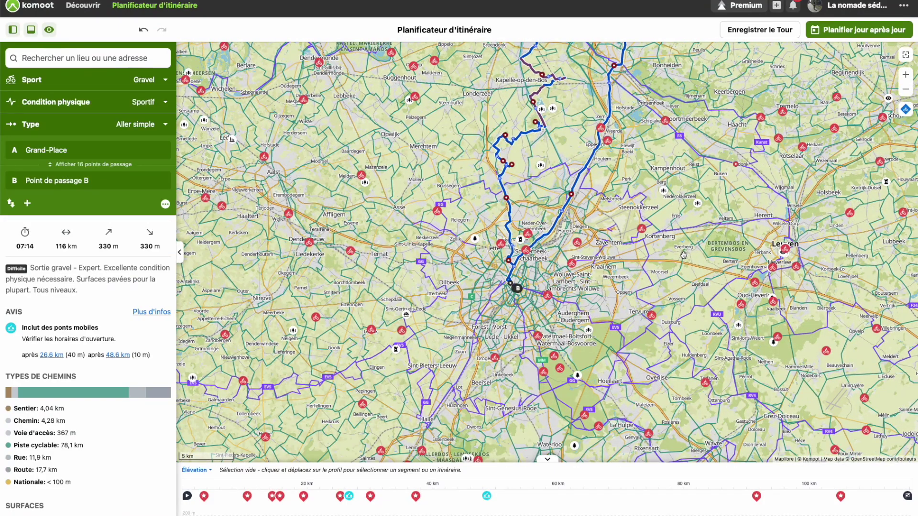
pyautogui.doubleClick(683, 255)
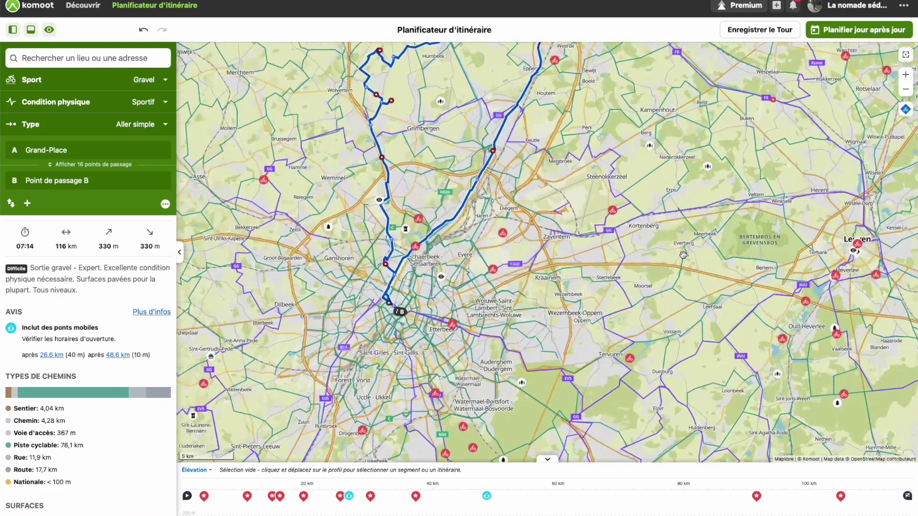
pyautogui.moveTo(492, 277); pyautogui.dragTo(566, 410)
pyautogui.doubleClick(566, 282)
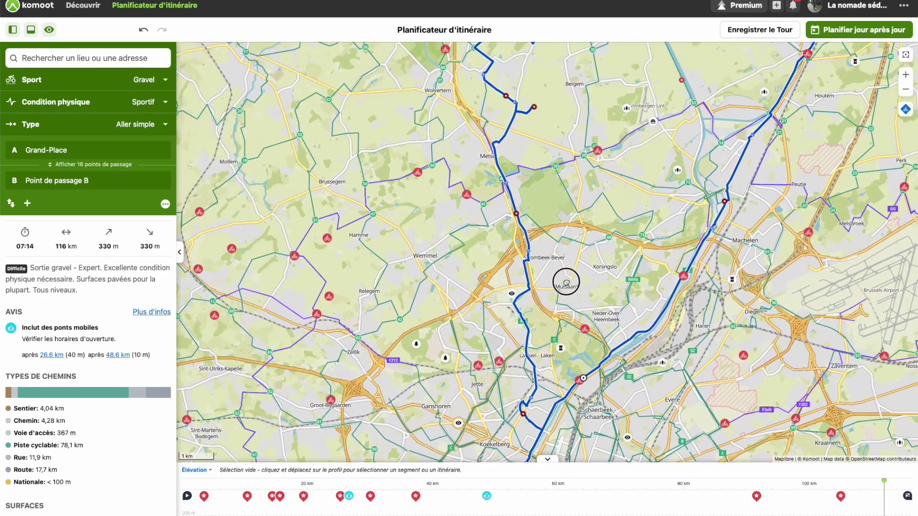
pyautogui.doubleClick(566, 283)
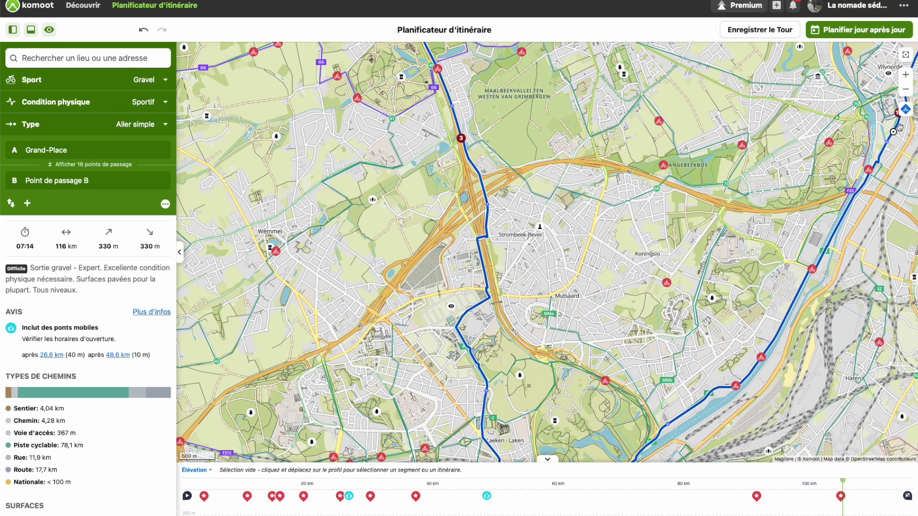
pyautogui.click(906, 110)
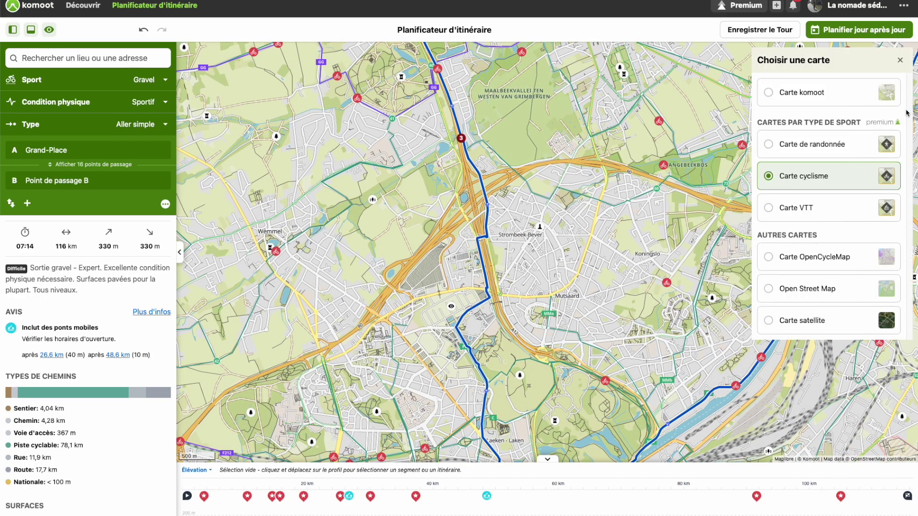
pyautogui.click(821, 259)
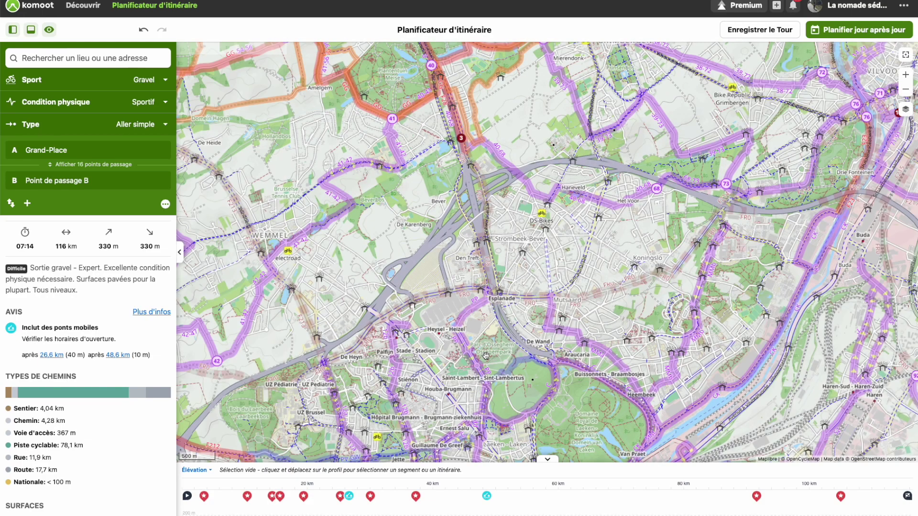
# Compare the planned route with the marked cycle routes around Strombeek-Bever, Wemmel and Grimbergen, toggling the route's visibility on the map.
pyautogui.scroll(2, 539, 329)
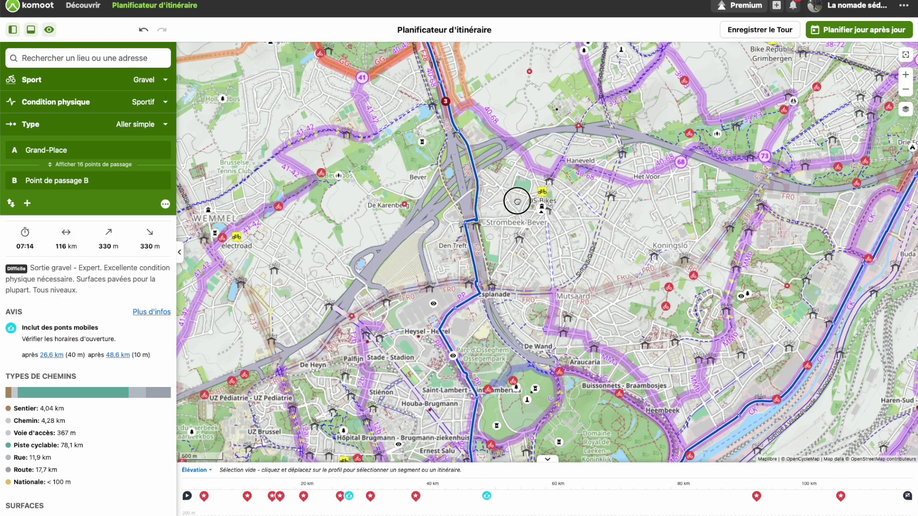
pyautogui.moveTo(507, 189); pyautogui.dragTo(570, 310)
pyautogui.scroll(-2, 570, 310)
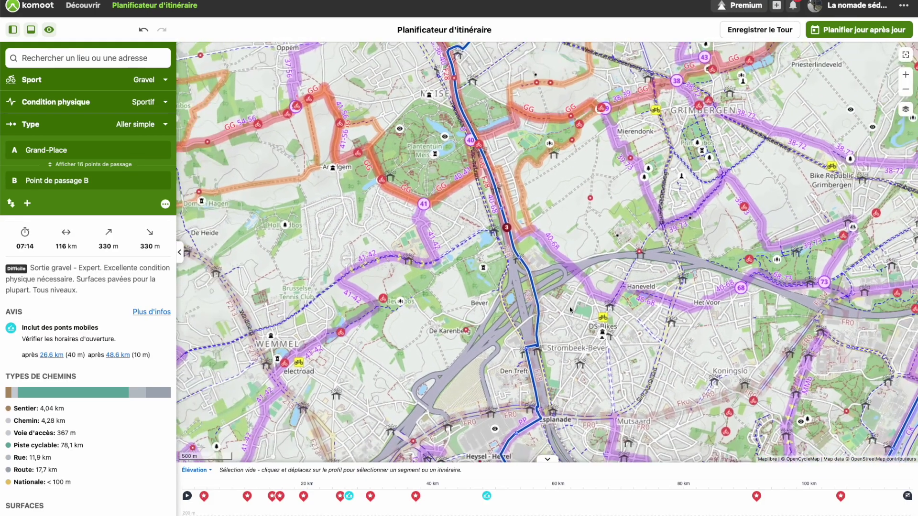
pyautogui.scroll(-2, 570, 310)
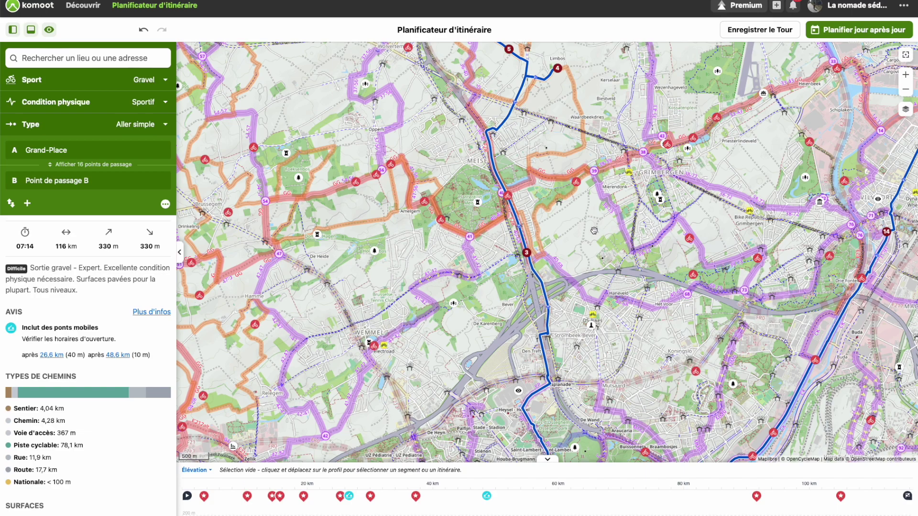
pyautogui.scroll(2, 592, 329)
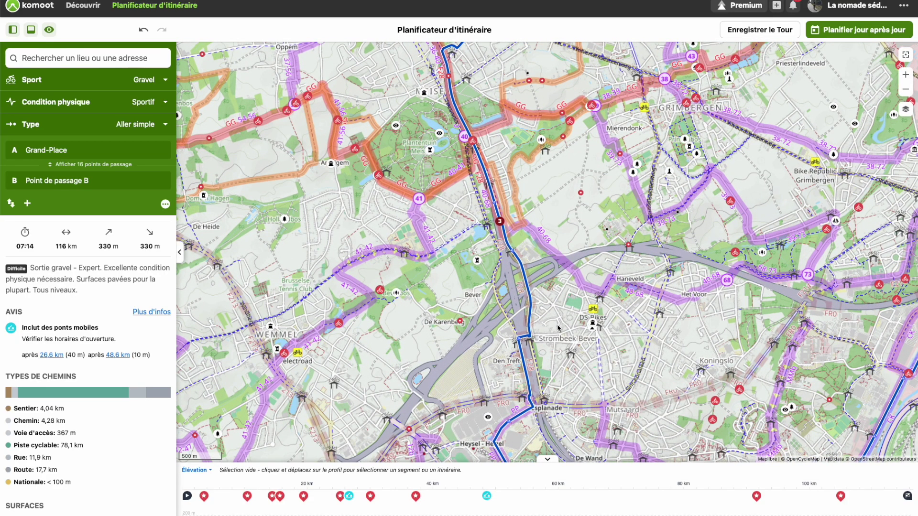
pyautogui.press('h')
pyautogui.press('h')
pyautogui.press('h')
pyautogui.scroll(2, 531, 331)
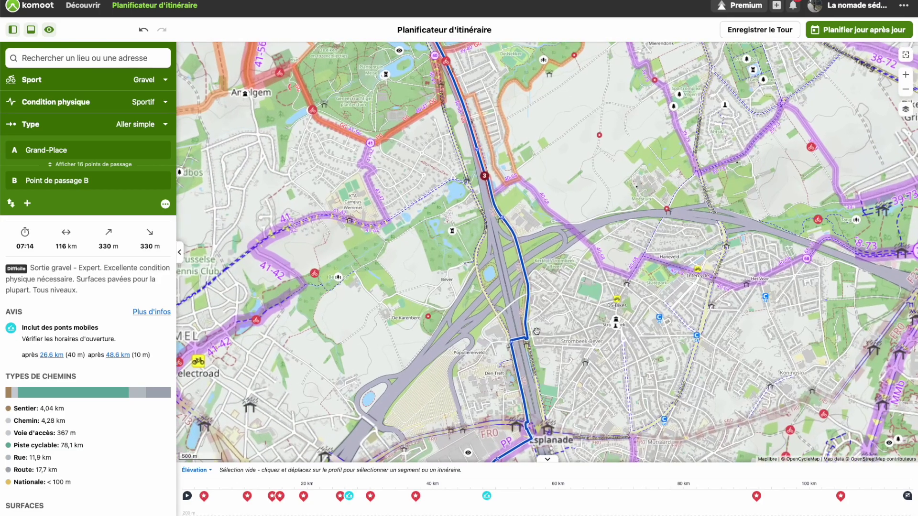
pyautogui.scroll(1, 537, 331)
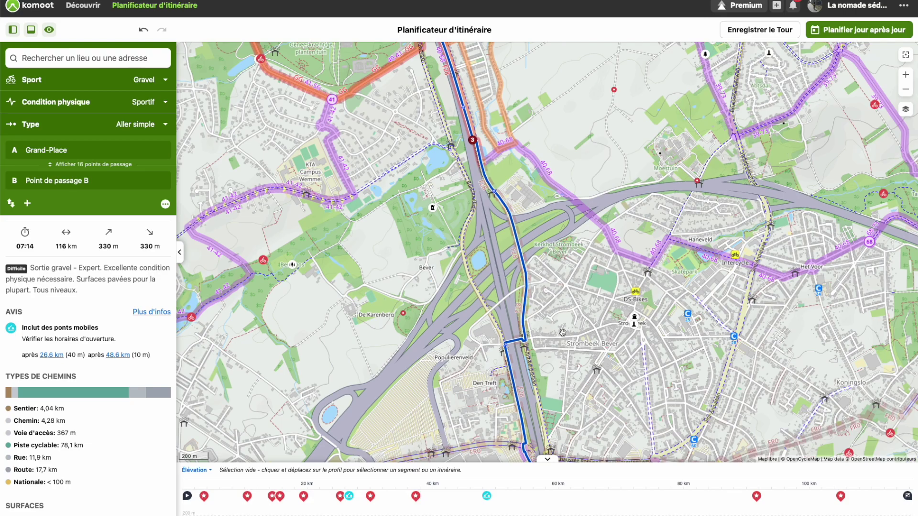
pyautogui.scroll(-3, 562, 332)
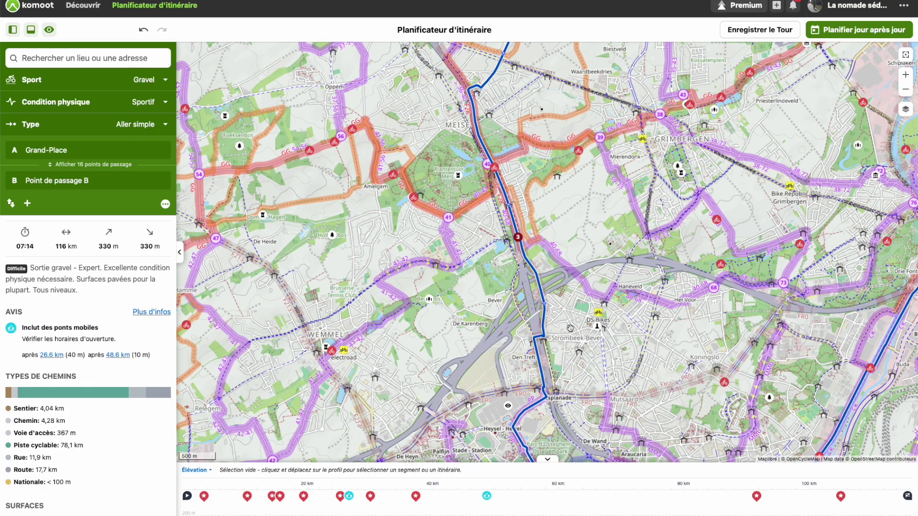
pyautogui.scroll(-2, 569, 239)
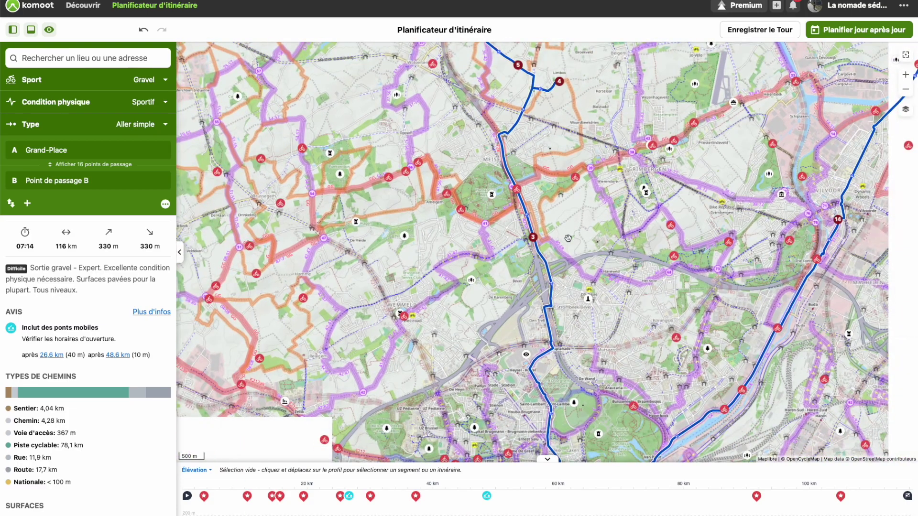
# Hide and reshow the route between Meise and Limbos to check which marked cycle routes lie beneath it.
pyautogui.moveTo(584, 228); pyautogui.dragTo(575, 363)
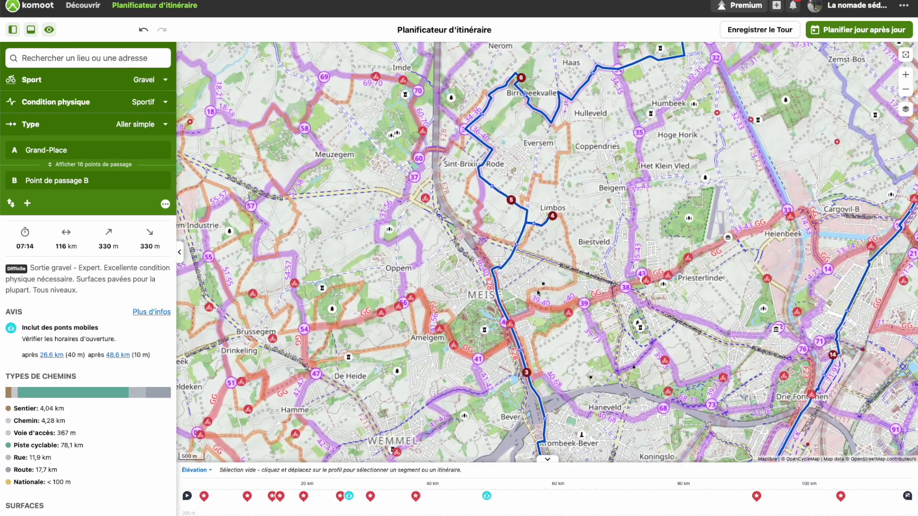
pyautogui.scroll(1, 576, 369)
pyautogui.scroll(1, 538, 293)
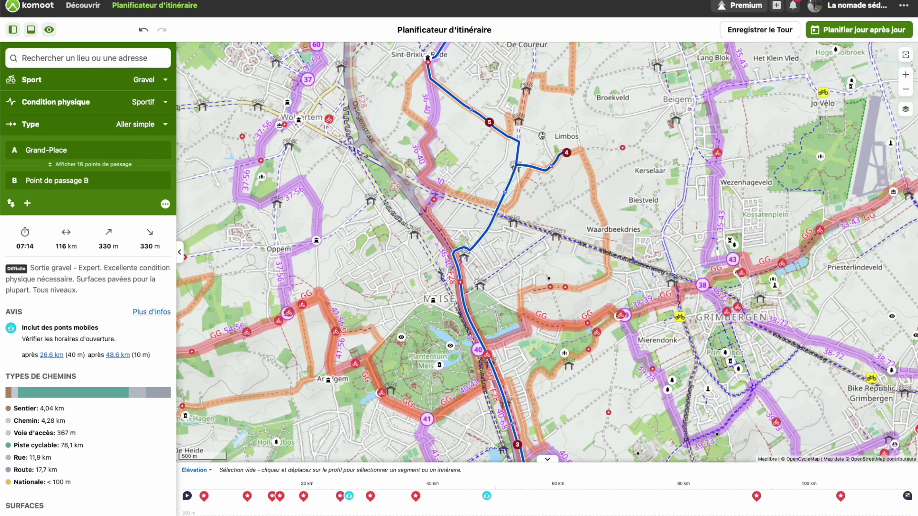
pyautogui.press('h')
pyautogui.press('h')
pyautogui.press('h')
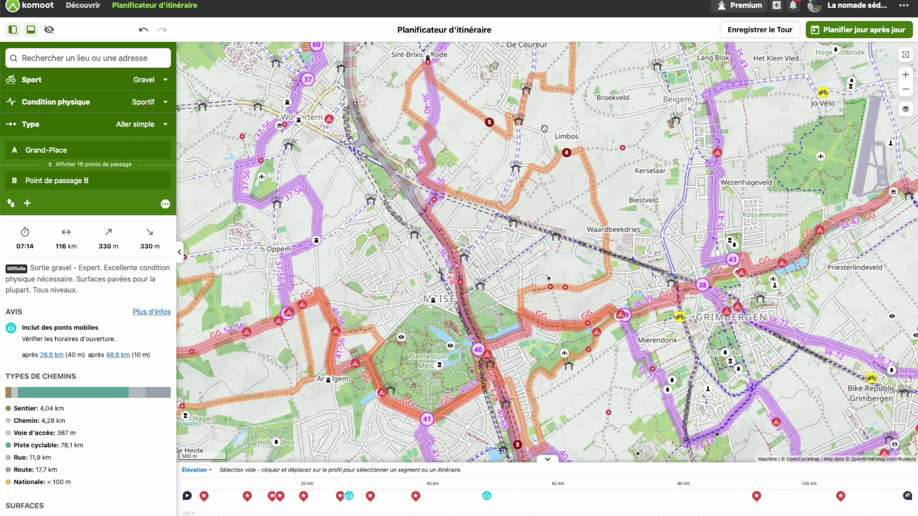
pyautogui.press('h')
# Follow the route on OpenCycleMap from Meise past Humbeek to Kapelle-op-den-Bos, and inspect the return leg between Mechelen and Vilvoorde.
pyautogui.scroll(-2, 564, 177)
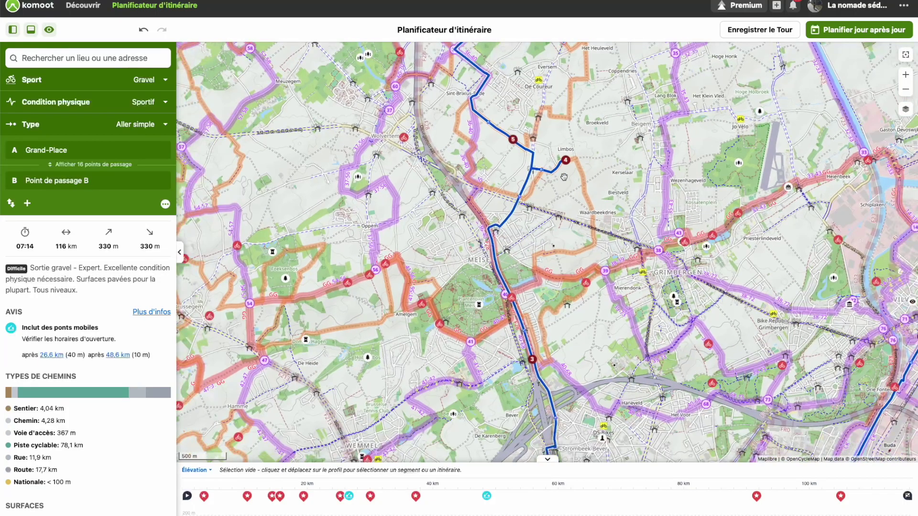
pyautogui.moveTo(590, 104); pyautogui.dragTo(573, 306)
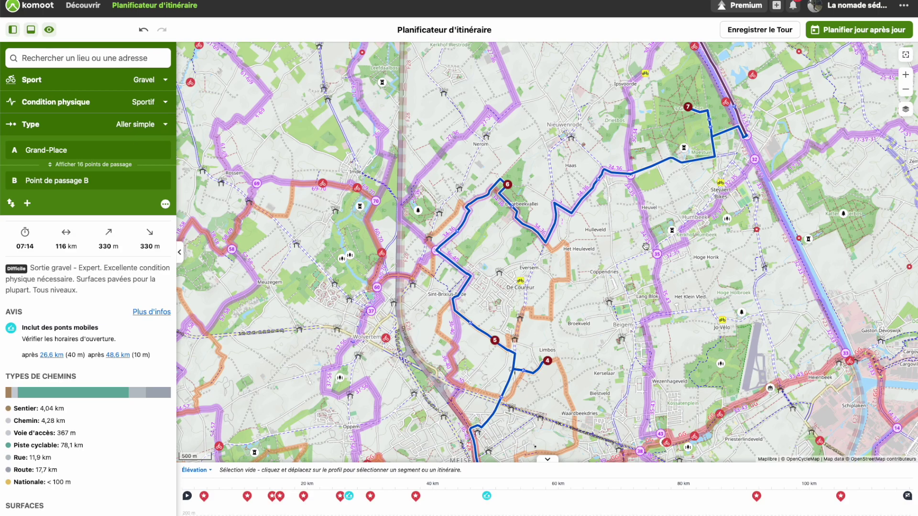
pyautogui.moveTo(693, 197); pyautogui.dragTo(569, 304)
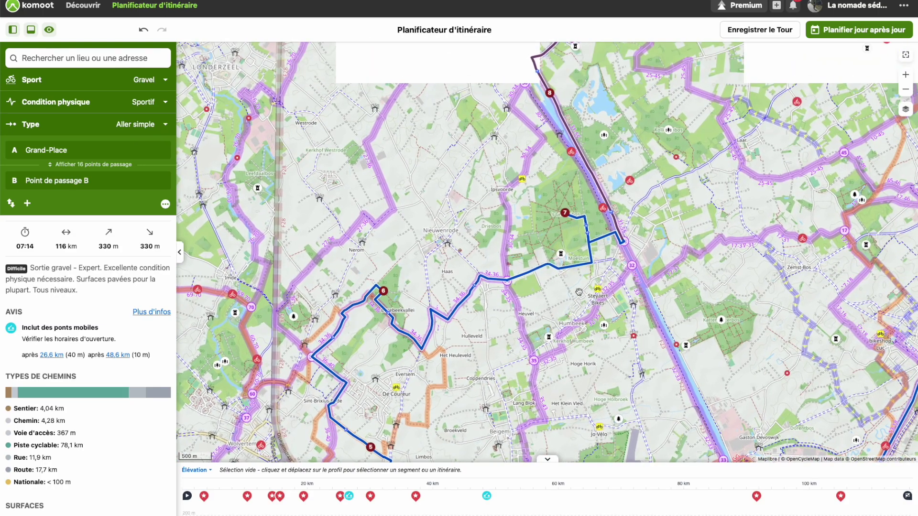
pyautogui.moveTo(651, 140); pyautogui.dragTo(583, 334)
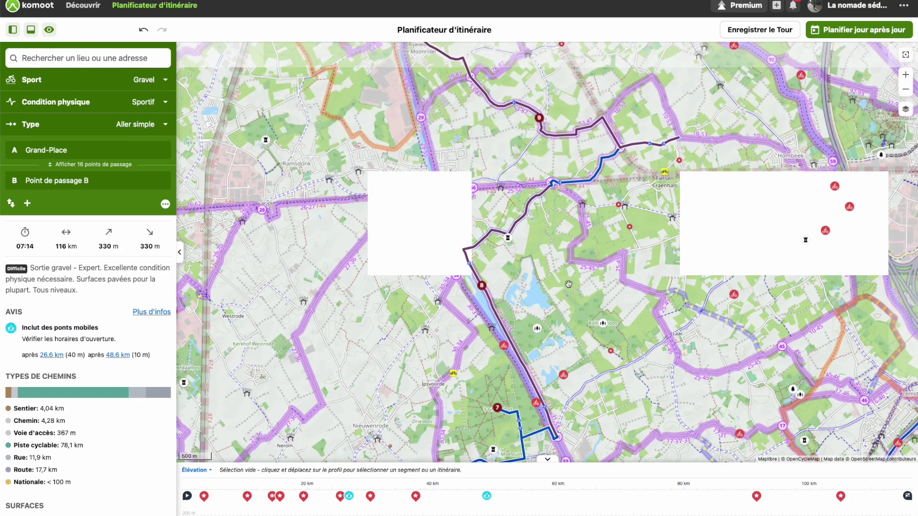
pyautogui.scroll(-3, 567, 286)
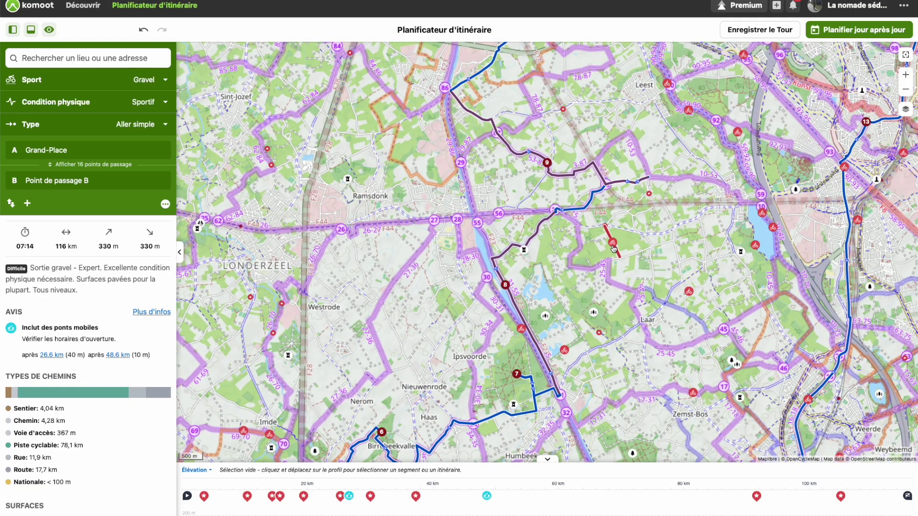
pyautogui.scroll(-3, 622, 243)
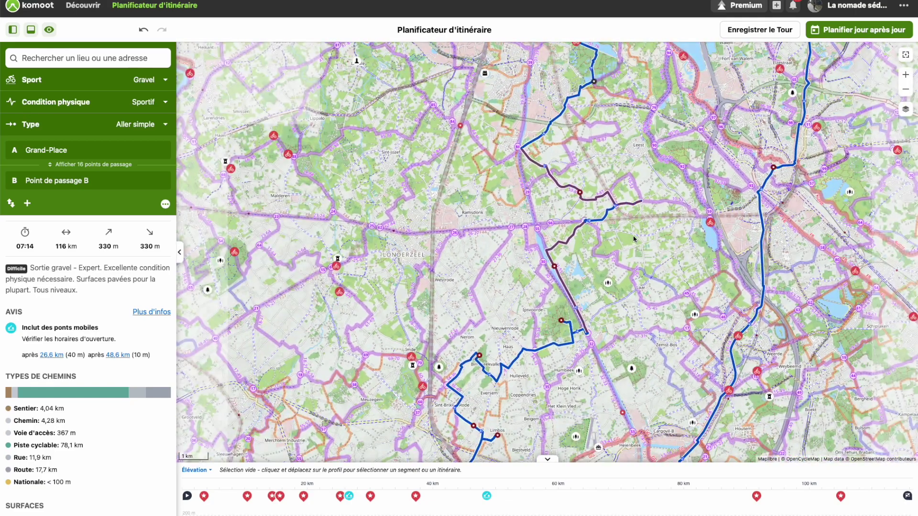
pyautogui.moveTo(672, 221); pyautogui.dragTo(554, 262)
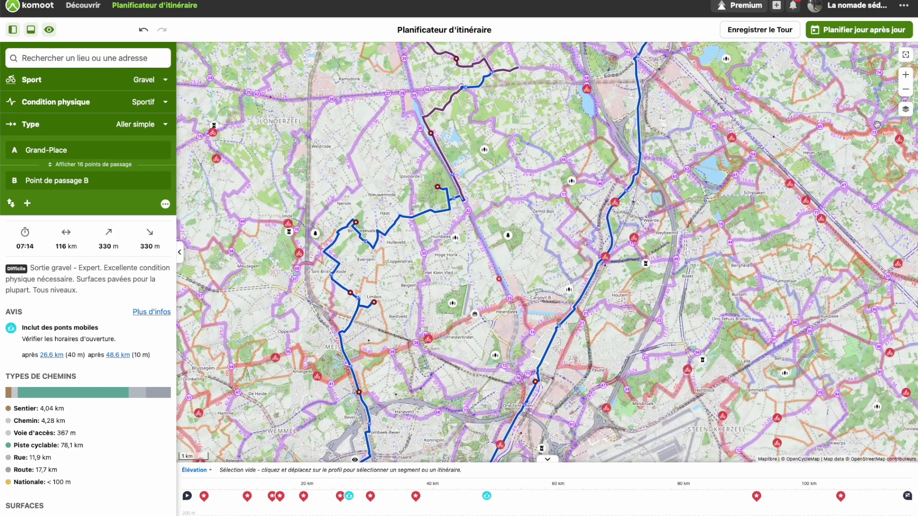
# Switch the base map back to Carte cyclisme and review the route down to its start and end in Brussels.
pyautogui.click(905, 109)
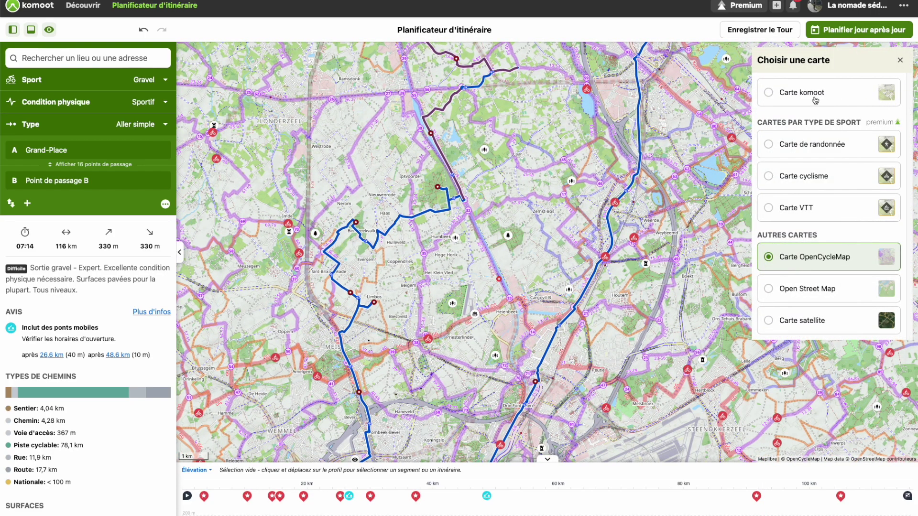
pyautogui.click(811, 177)
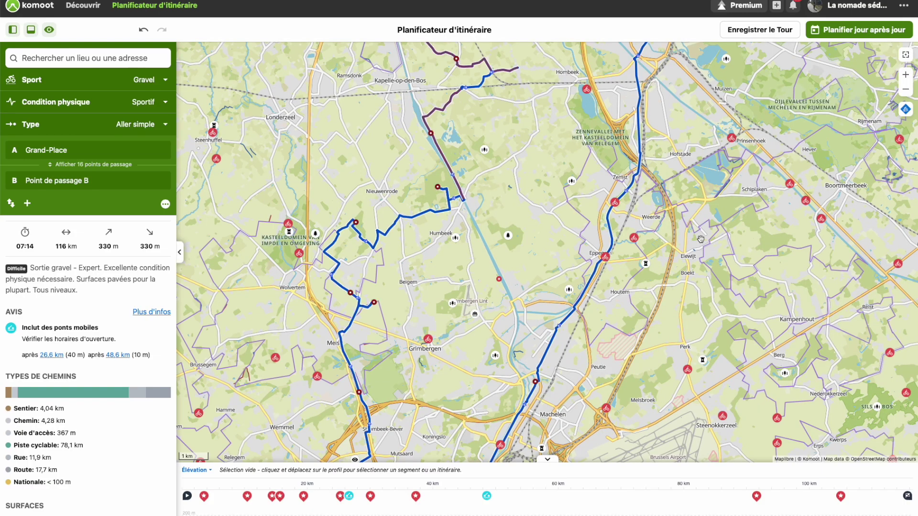
pyautogui.scroll(-3, 700, 239)
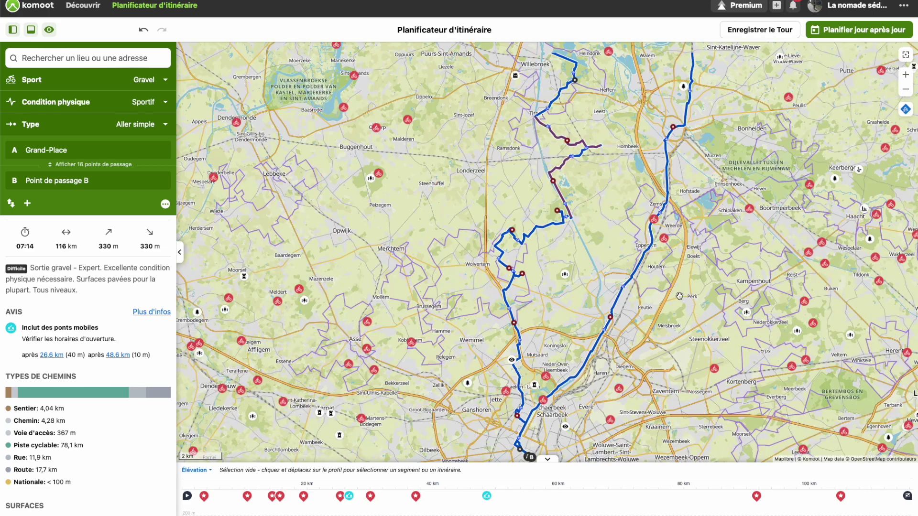
pyautogui.moveTo(681, 306); pyautogui.dragTo(691, 193)
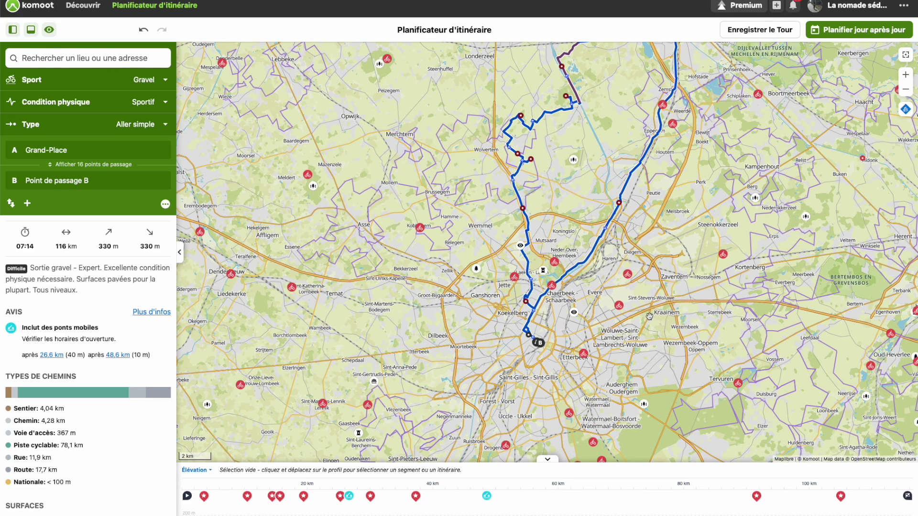
pyautogui.moveTo(643, 333); pyautogui.dragTo(647, 291)
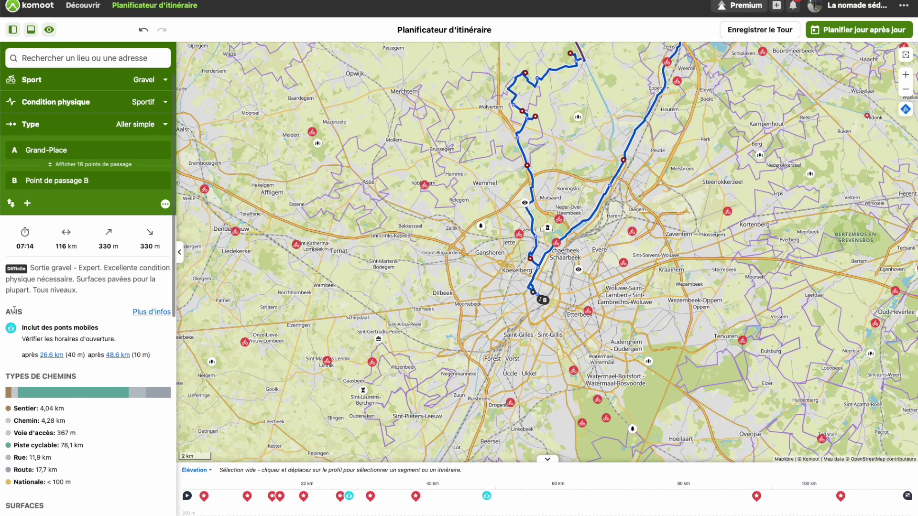
# Check the route summary and save the planned tour under the suggested name De Grand-Place à La Senne - Vilvoorde.
pyautogui.scroll(-1, 50, 337)
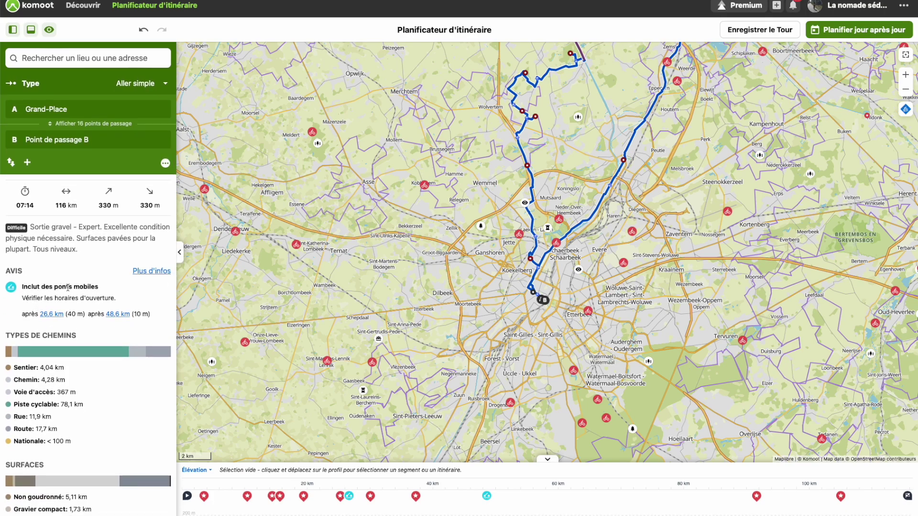
pyautogui.scroll(-1, 62, 287)
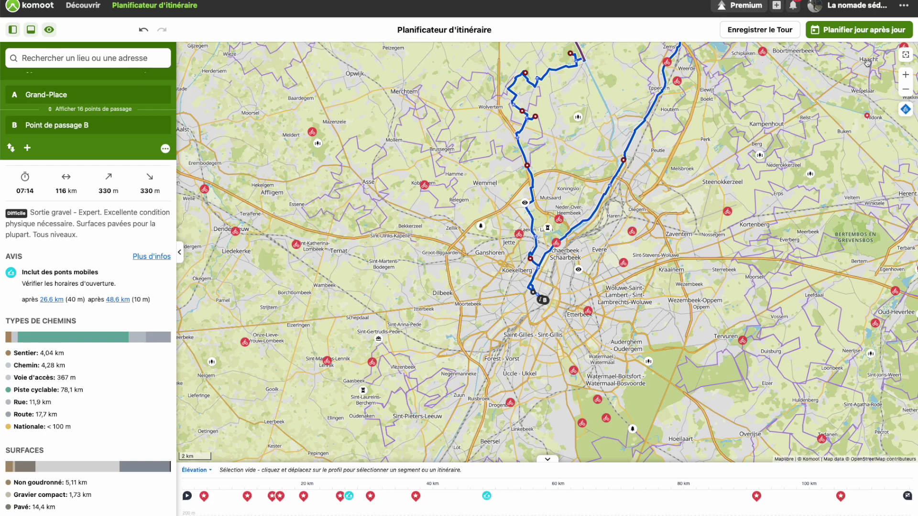
pyautogui.click(754, 30)
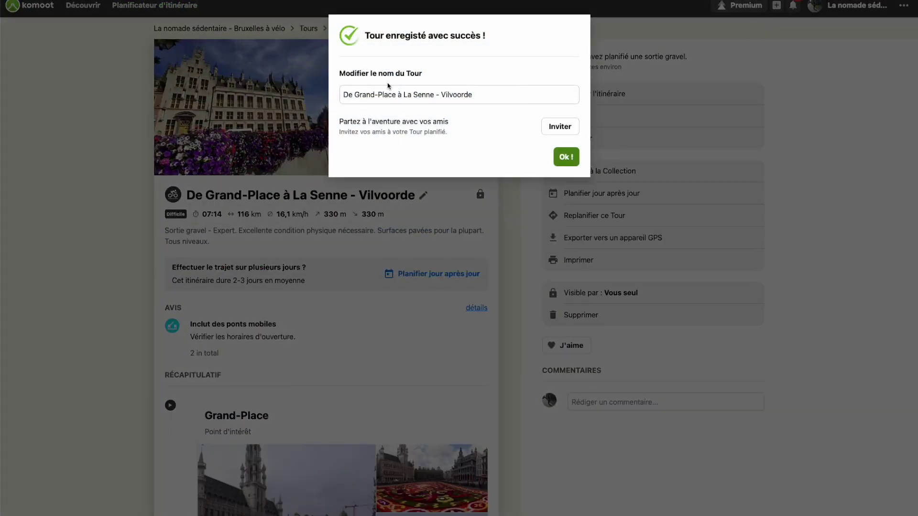
pyautogui.click(502, 97)
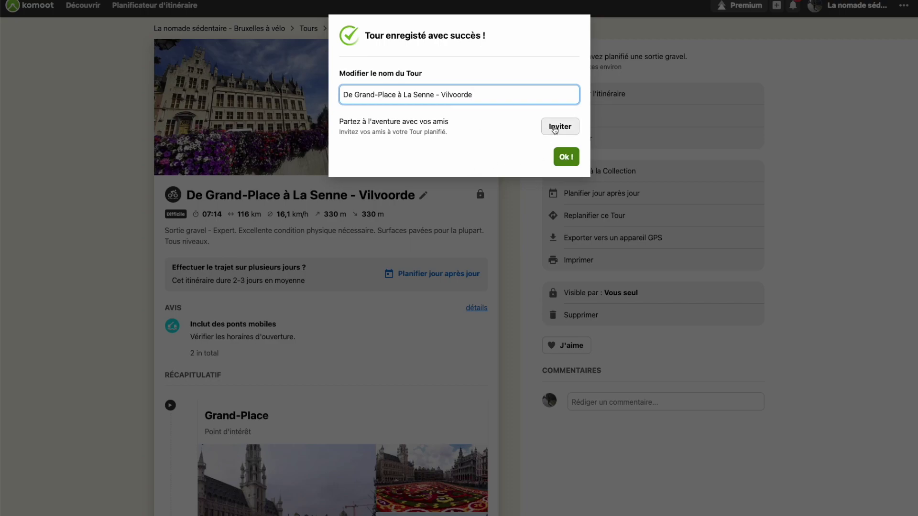
pyautogui.click(568, 157)
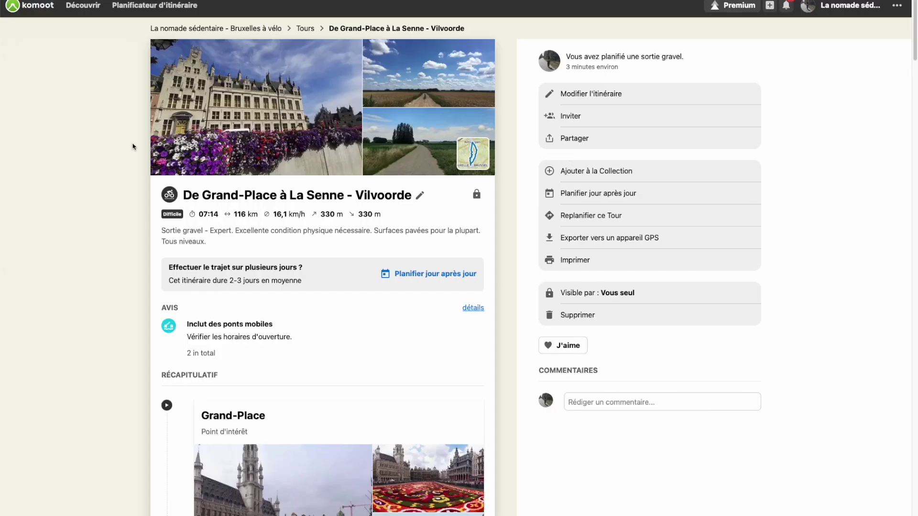
# Review the highlights listed along the saved tour, from Grand-Place through Parc Tour et Taxis and Birrebeekvallei to Humbeek - Hombeek.
pyautogui.scroll(-2, 133, 147)
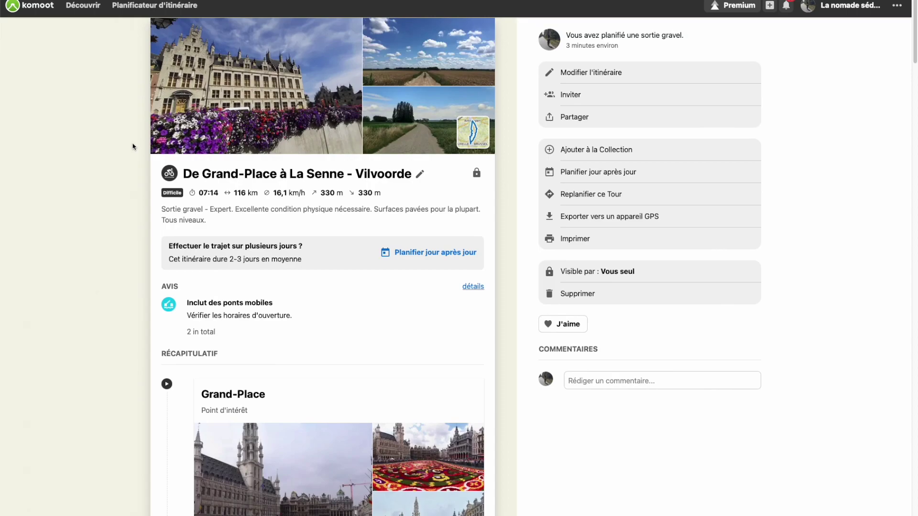
pyautogui.scroll(-5, 134, 209)
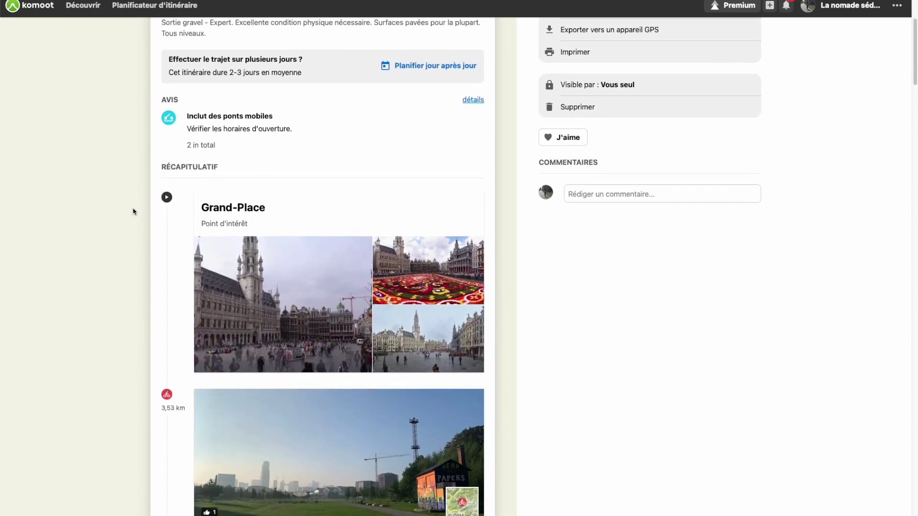
pyautogui.scroll(-7, 133, 211)
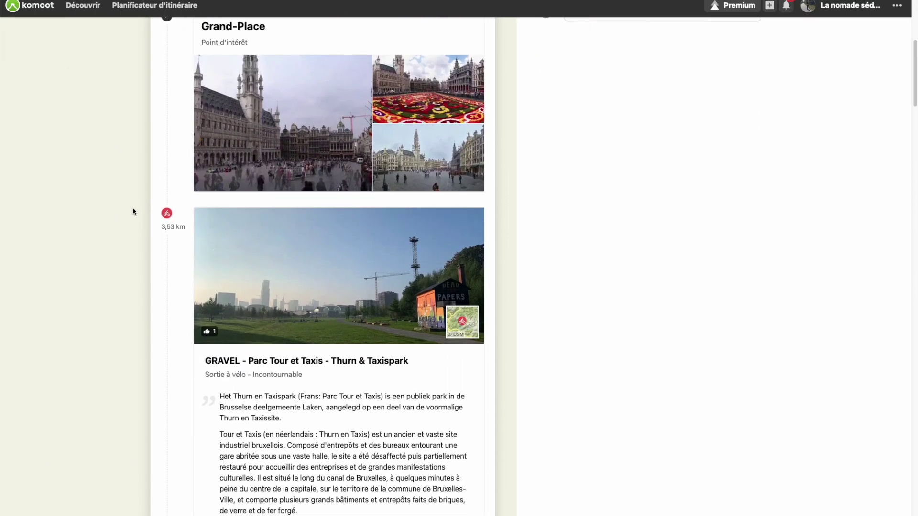
pyautogui.scroll(6, 133, 211)
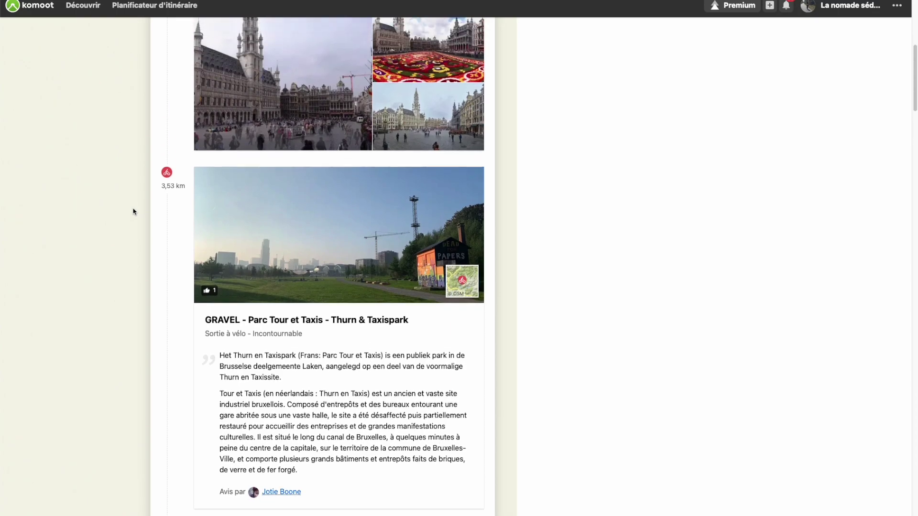
pyautogui.scroll(-9, 133, 211)
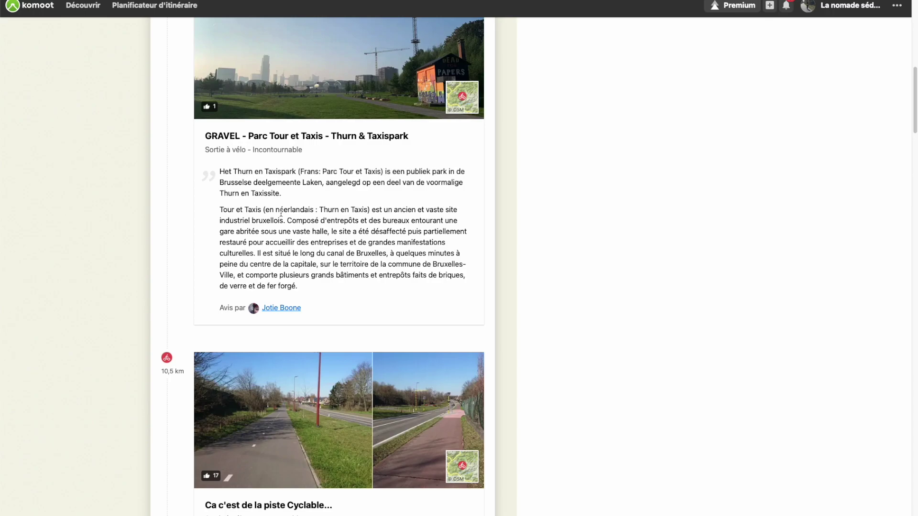
pyautogui.scroll(2, 317, 210)
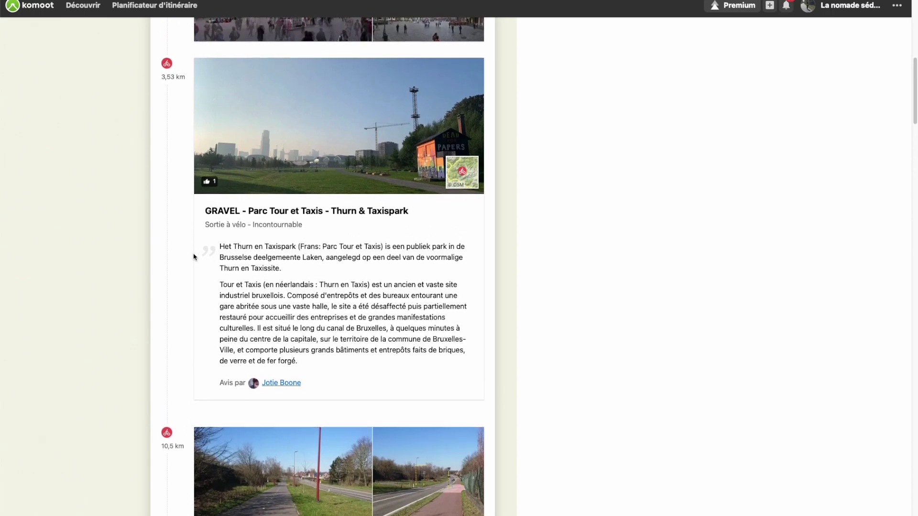
pyautogui.scroll(-1, 191, 255)
pyautogui.scroll(-9, 190, 256)
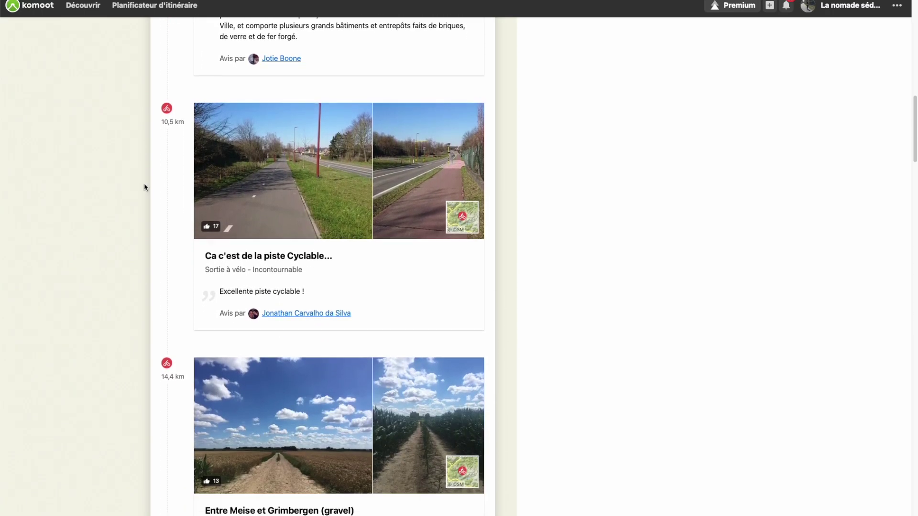
pyautogui.scroll(-7, 144, 187)
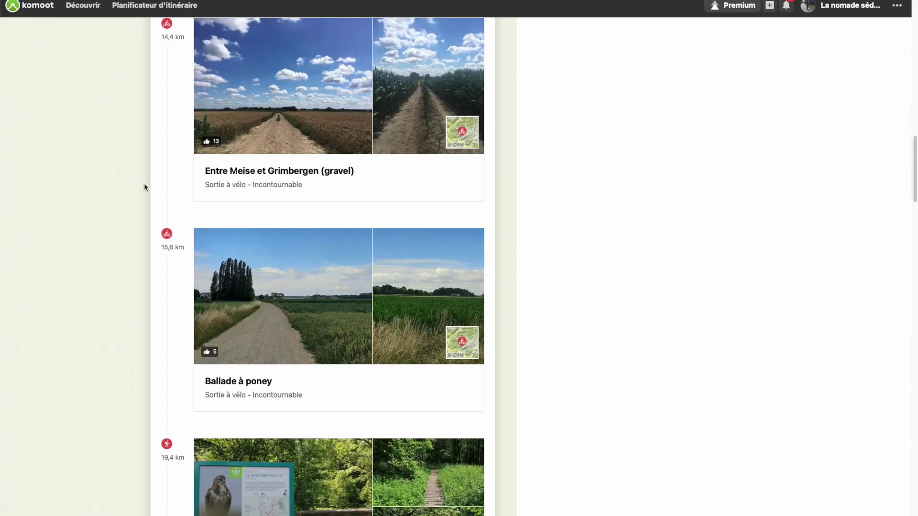
pyautogui.scroll(-6, 145, 188)
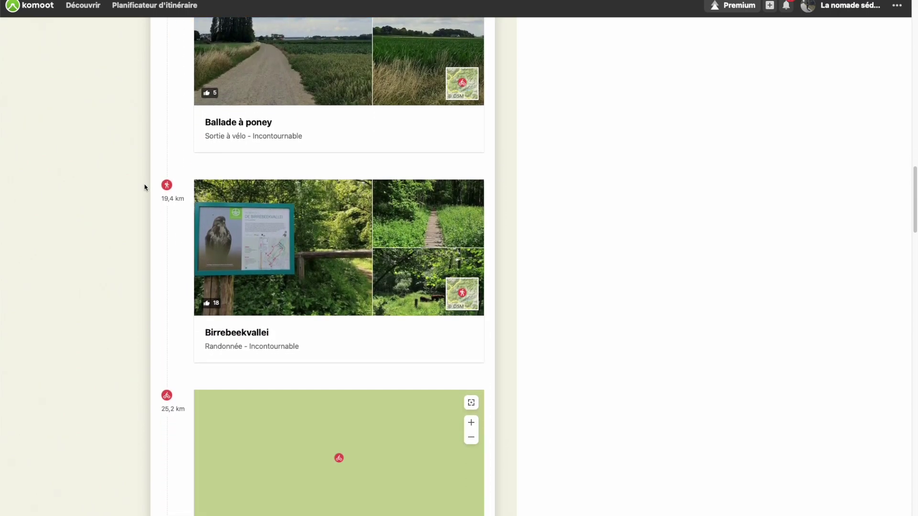
pyautogui.scroll(-7, 145, 188)
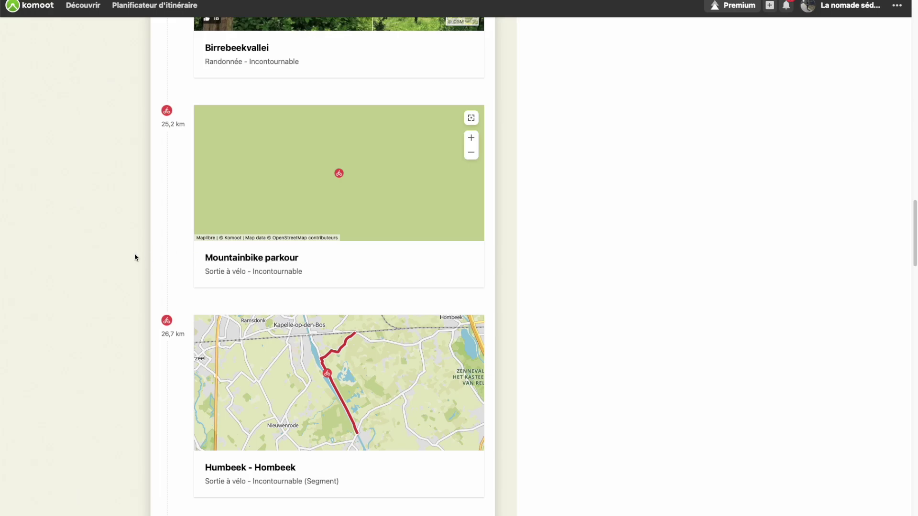
pyautogui.scroll(-6, 135, 258)
# Examine the saved tour's map, elevation profile, path types, surfaces and weather forecast section.
pyautogui.scroll(-20, 135, 258)
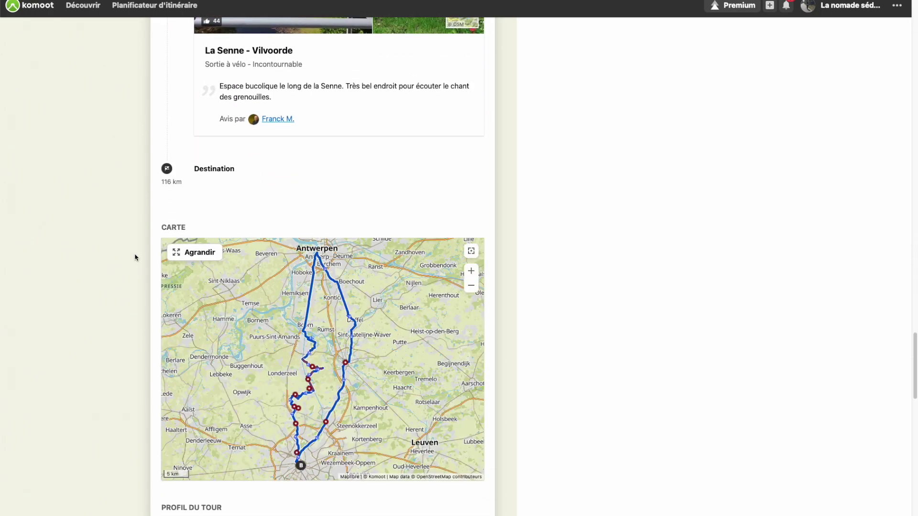
pyautogui.scroll(-3, 135, 257)
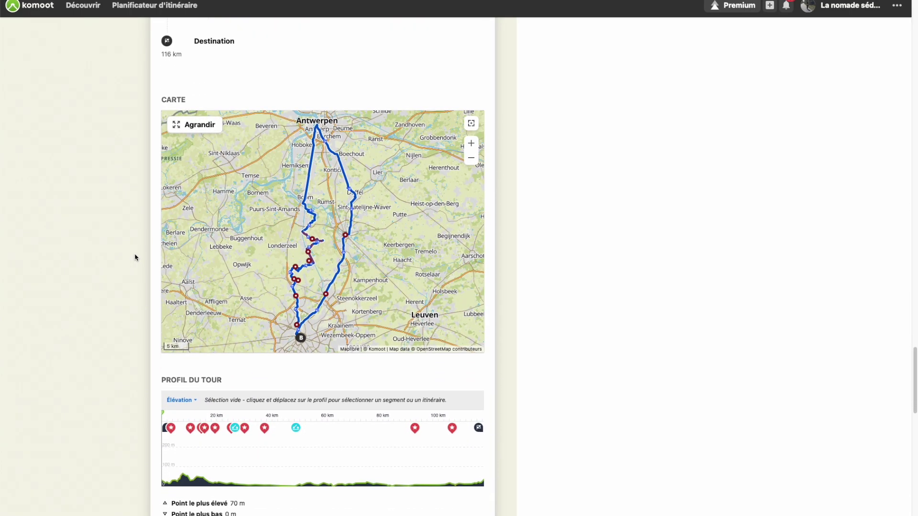
pyautogui.scroll(-7, 135, 258)
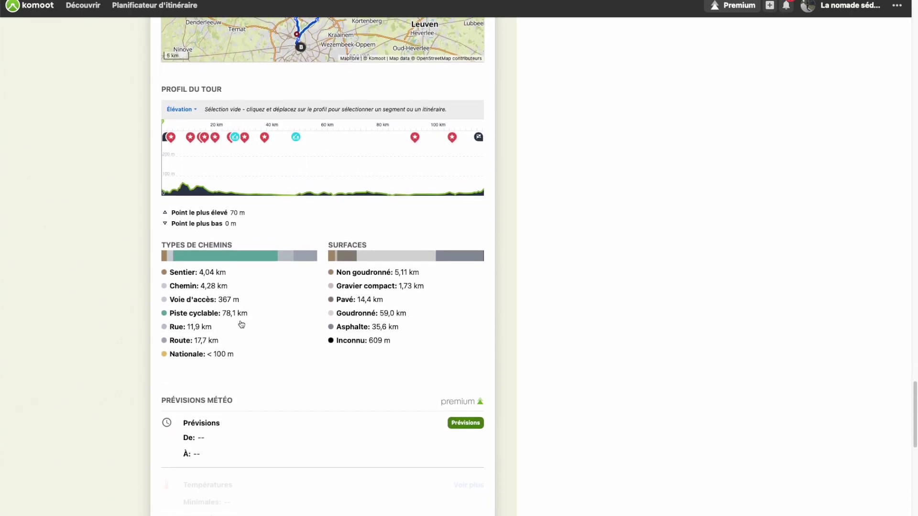
pyautogui.scroll(-4, 330, 334)
pyautogui.scroll(1, 332, 335)
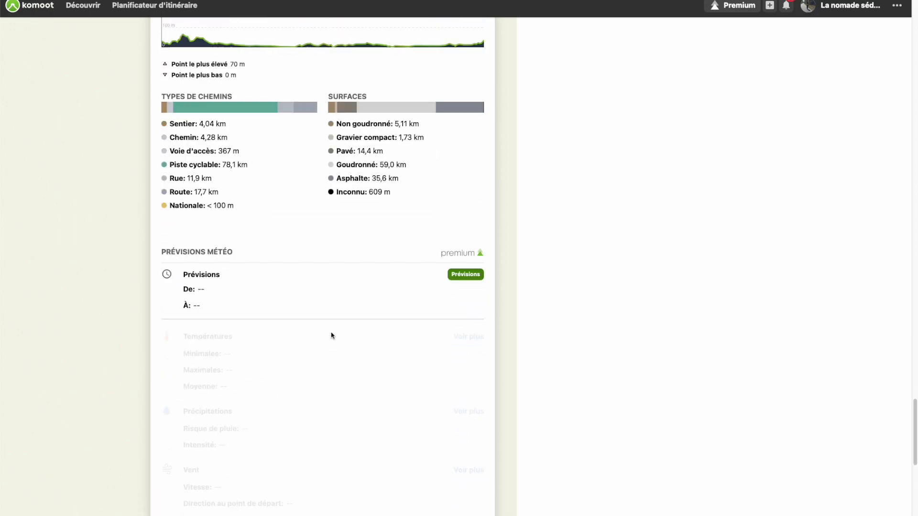
pyautogui.scroll(20, 331, 336)
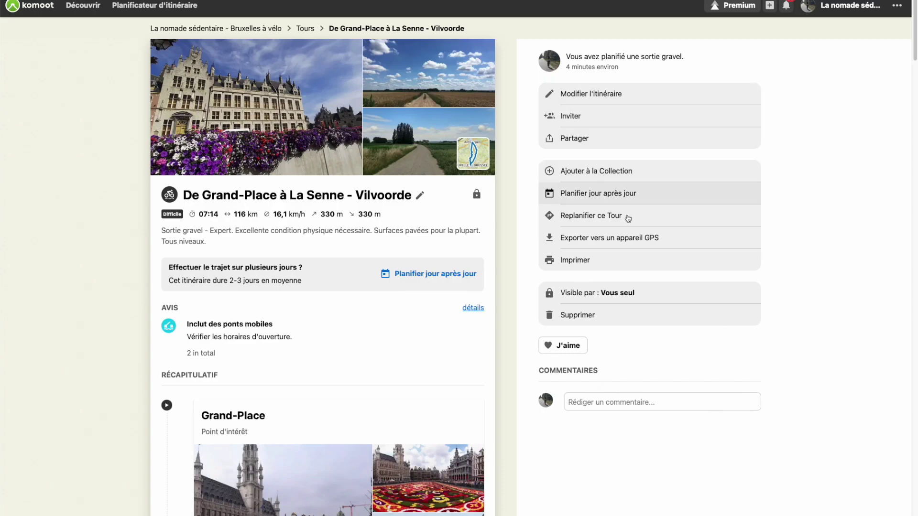
# Edit the saved tour's route to include the Hof van Ringen highlight near Lier, and save the change.
pyautogui.click(609, 96)
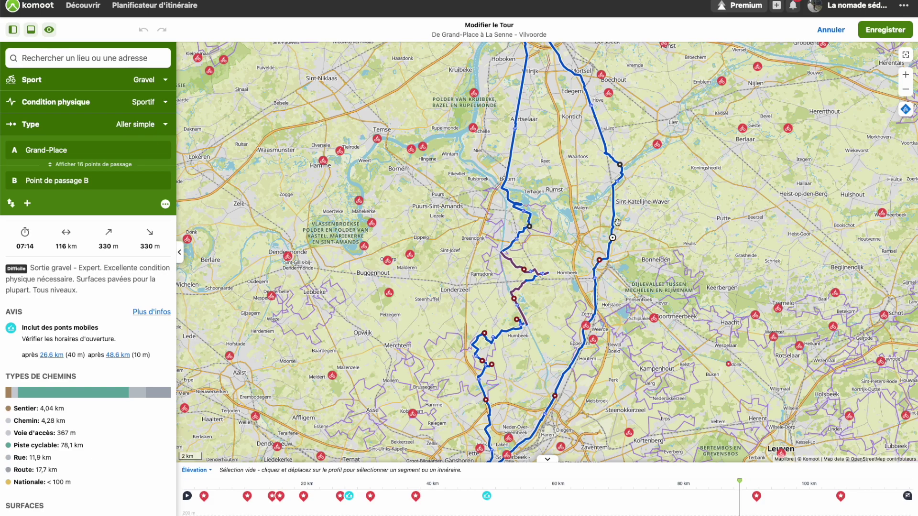
pyautogui.click(657, 145)
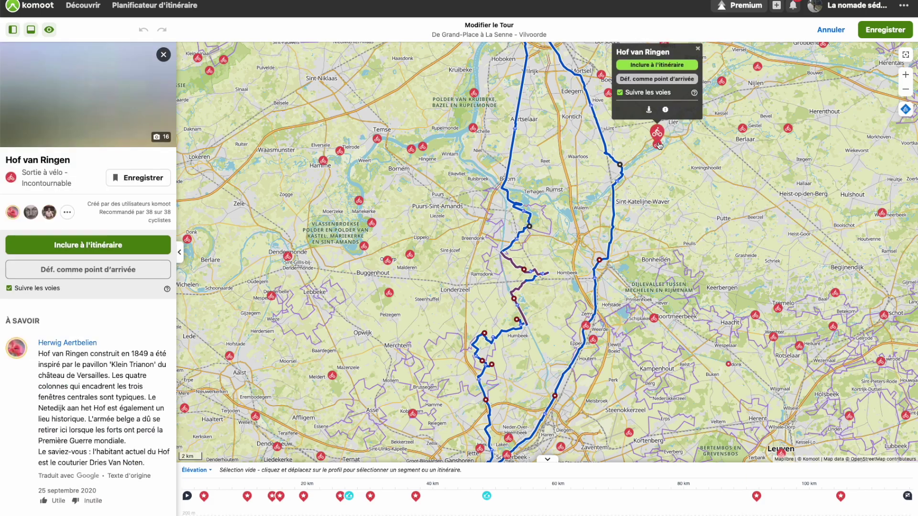
pyautogui.click(669, 64)
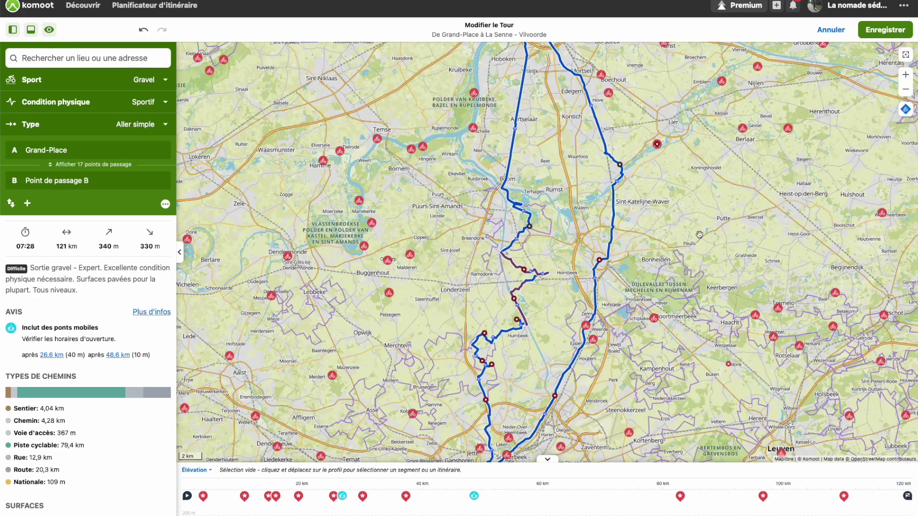
pyautogui.click(875, 33)
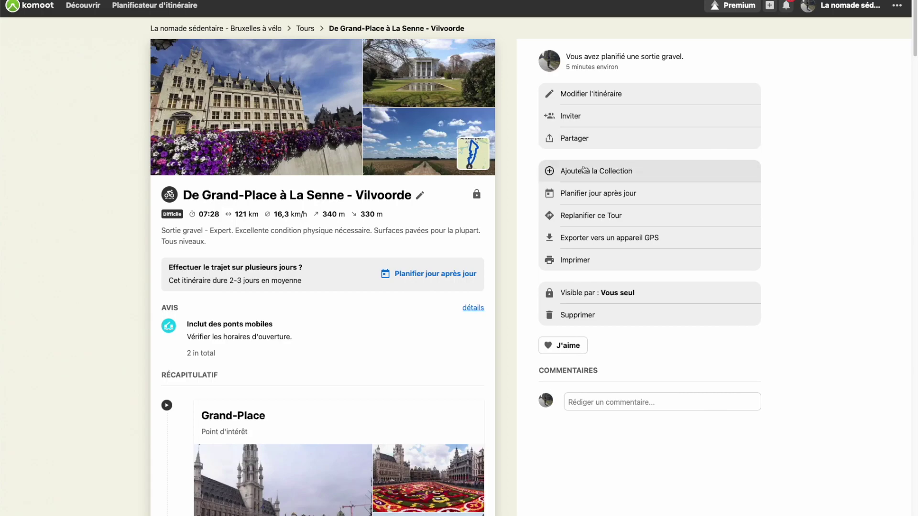
# Replan the saved tour in the route planner and replace its Grand-Place start with Place Eugène Flagey, Ixelles.
pyautogui.click(589, 216)
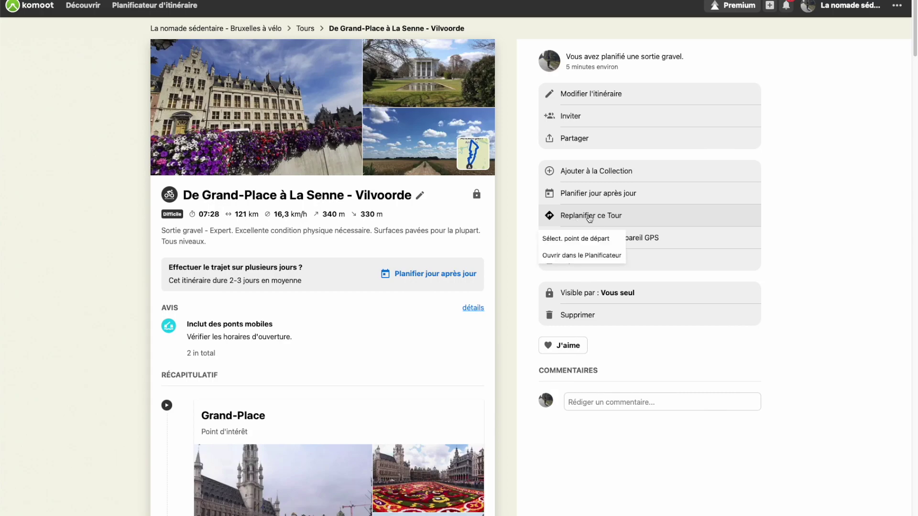
pyautogui.click(587, 256)
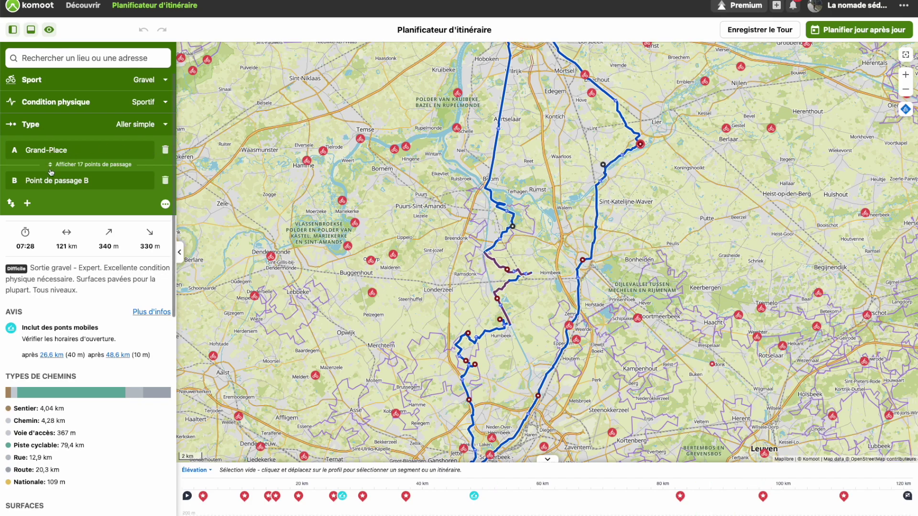
pyautogui.click(66, 165)
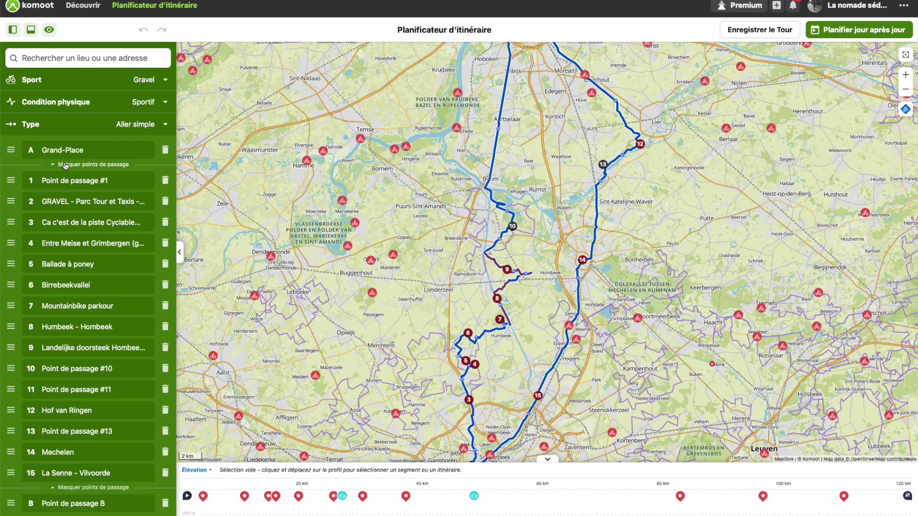
pyautogui.click(101, 151)
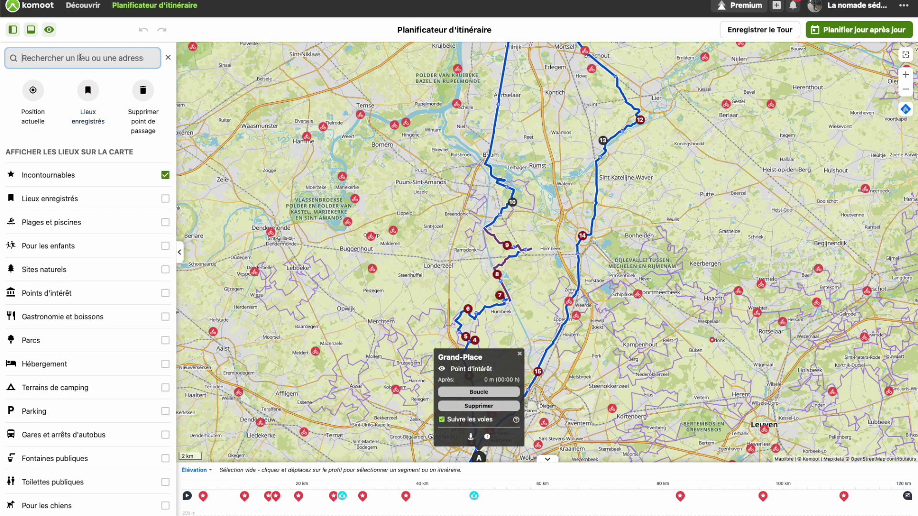
pyautogui.write('plac')
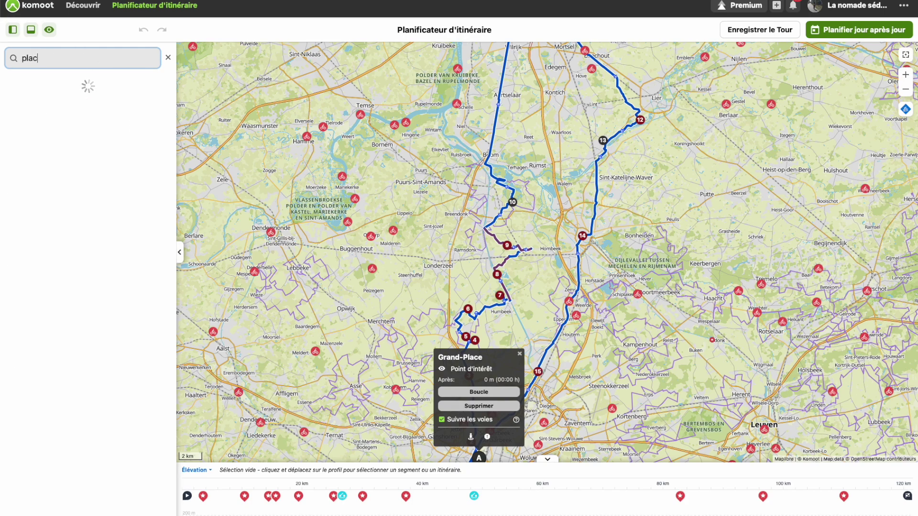
pyautogui.write('e flagey')
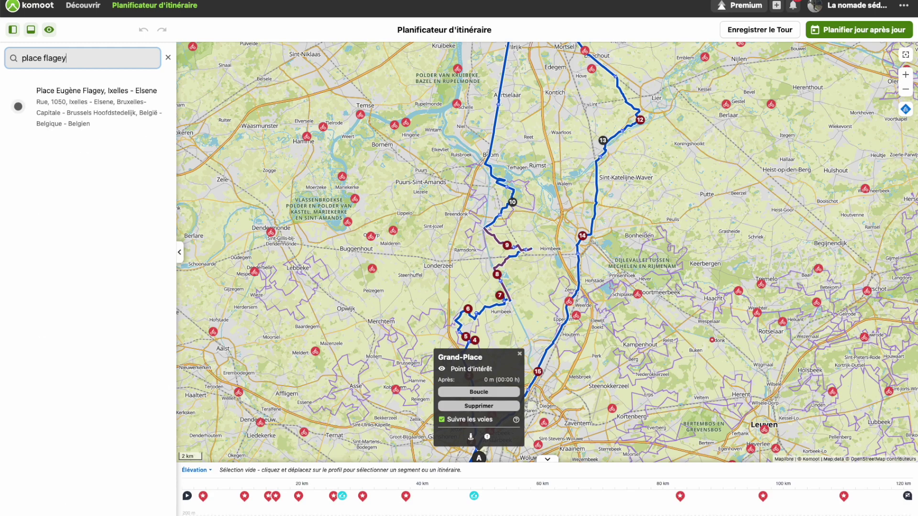
pyautogui.click(122, 91)
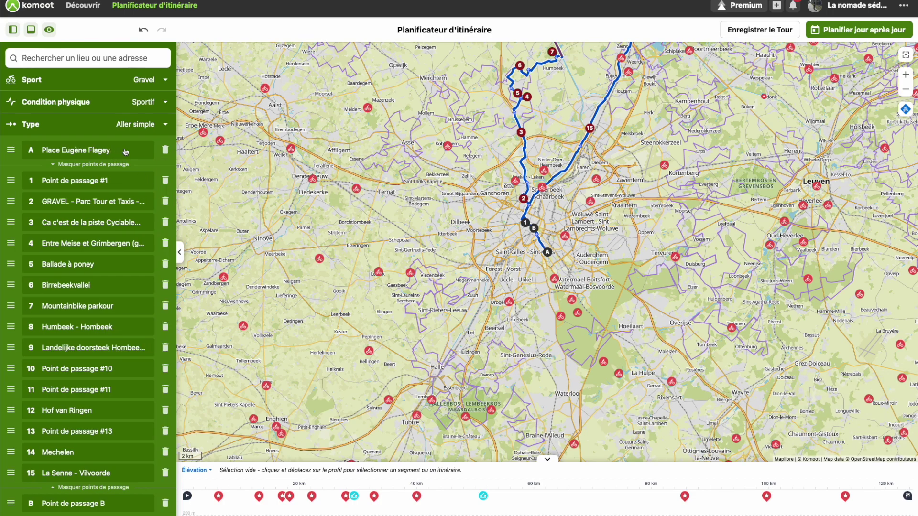
pyautogui.click(92, 165)
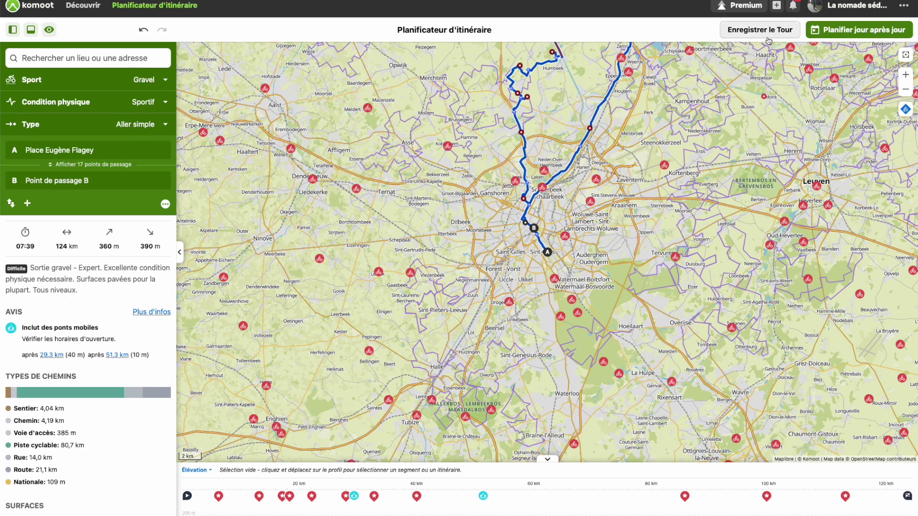
# Save the replanned route as a new tour named De Grand-Place à La Senne - Vilvoorde 2.
pyautogui.click(753, 30)
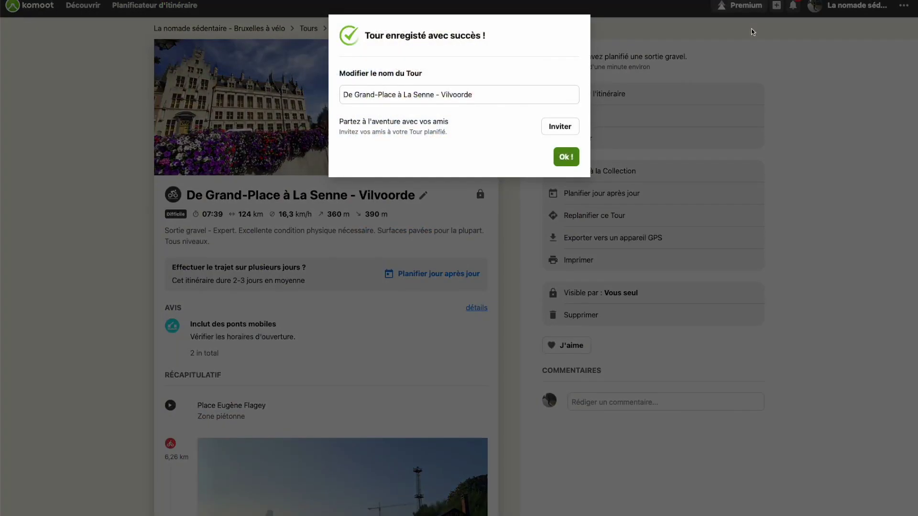
pyautogui.click(497, 93)
pyautogui.write('2')
pyautogui.click(565, 157)
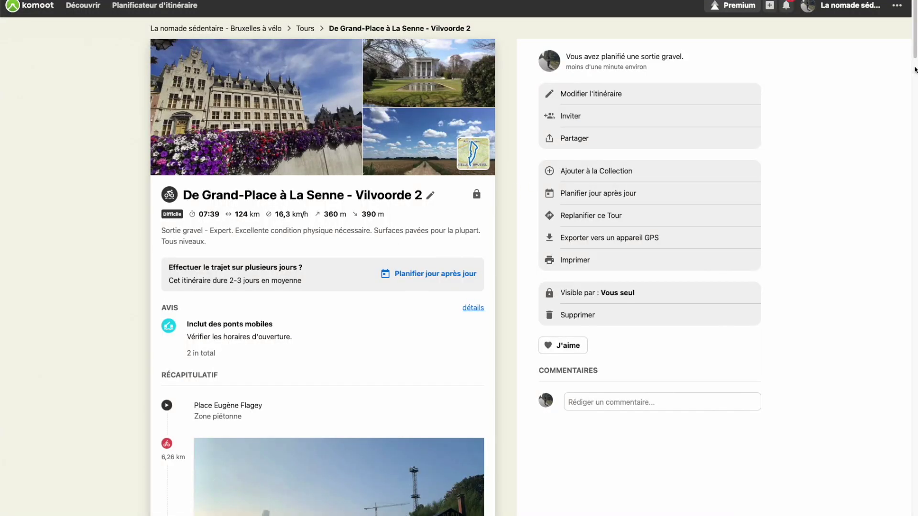
pyautogui.click(844, 10)
pyautogui.scroll(-3, 69, 291)
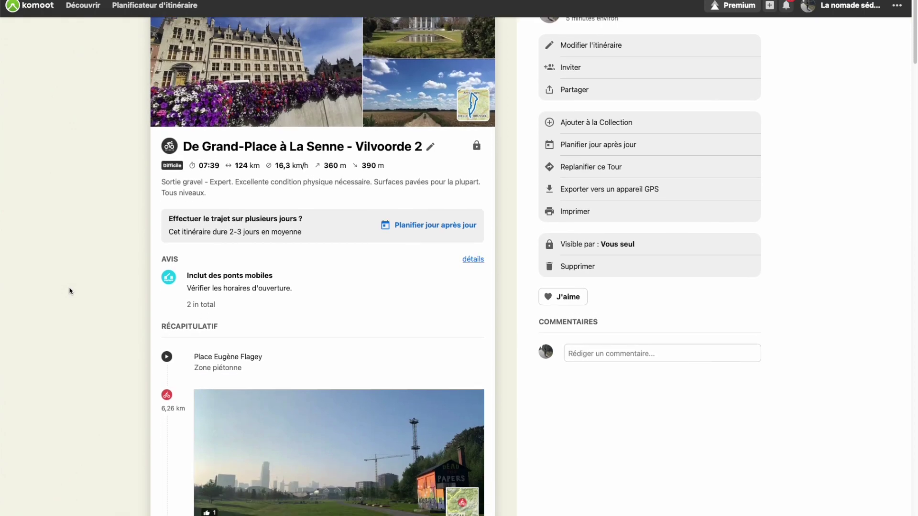
pyautogui.scroll(3, 69, 291)
pyautogui.scroll(-1, 70, 291)
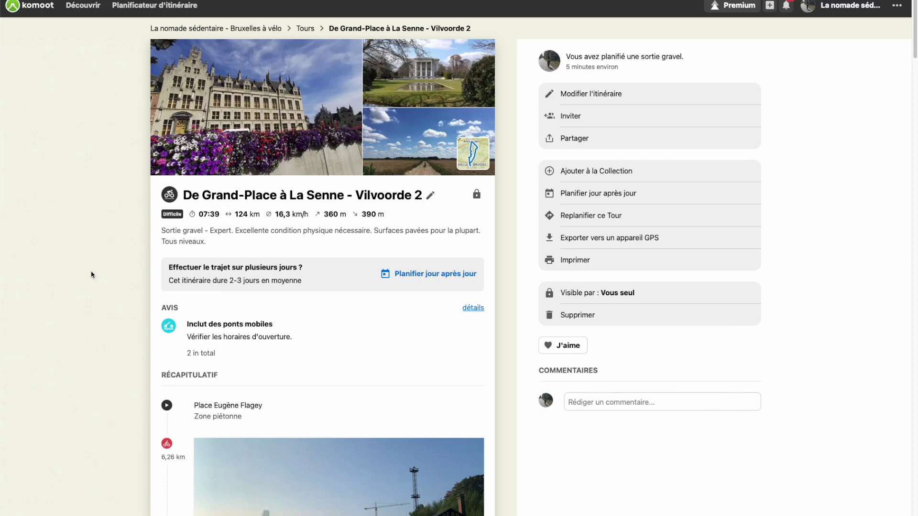
pyautogui.scroll(-3, 92, 275)
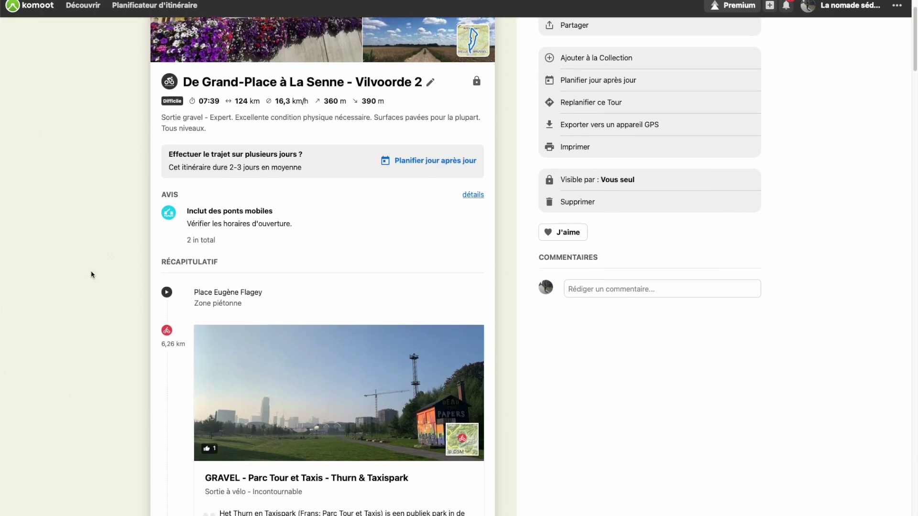